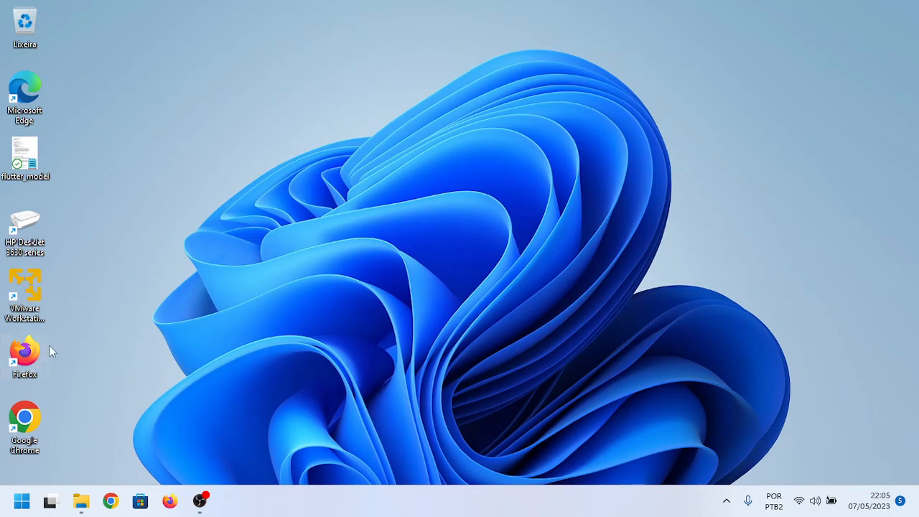
# Step: Open Google Chrome, go to Google Sheets (Planilhas) and create a new blank spreadsheet
pyautogui.doubleClick(23, 422)
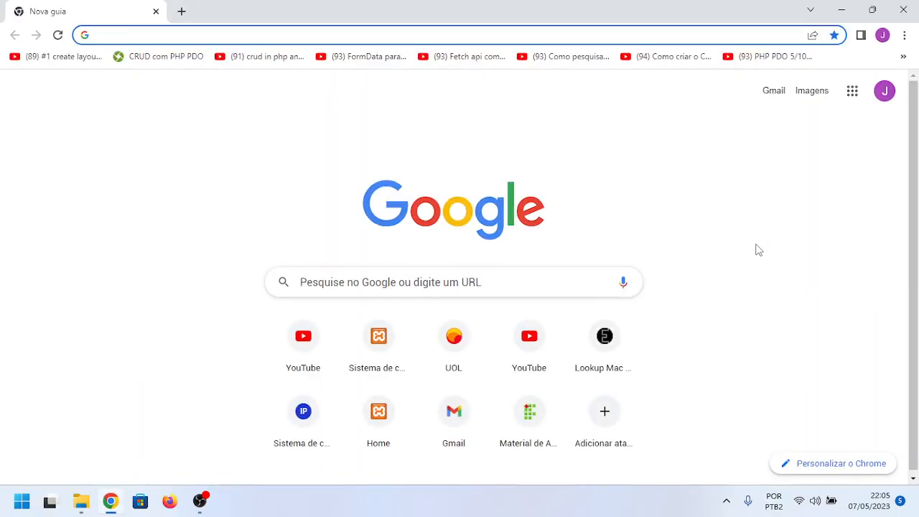
pyautogui.click(853, 92)
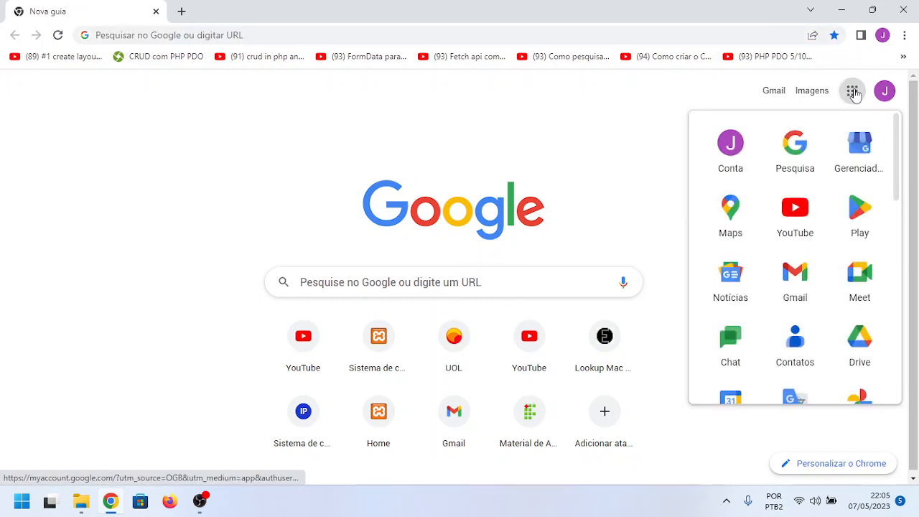
pyautogui.scroll(-5, 807, 200)
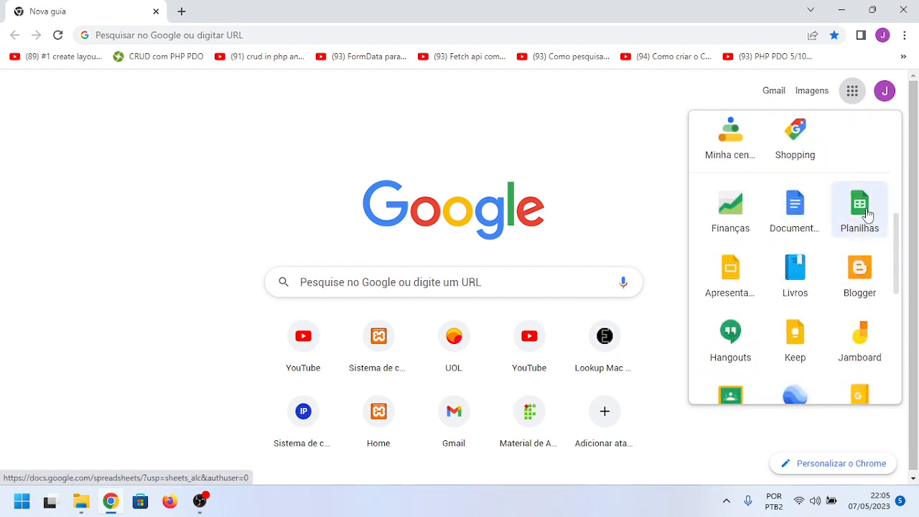
pyautogui.click(865, 209)
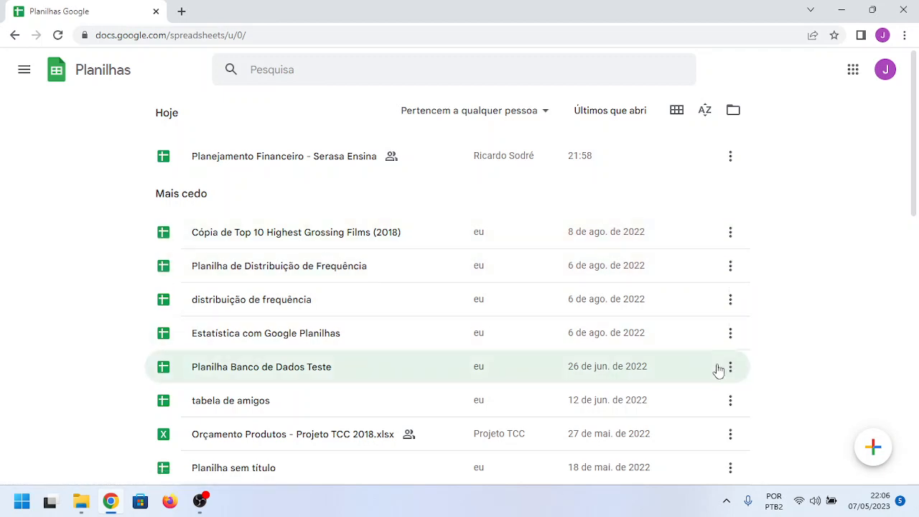
pyautogui.click(872, 447)
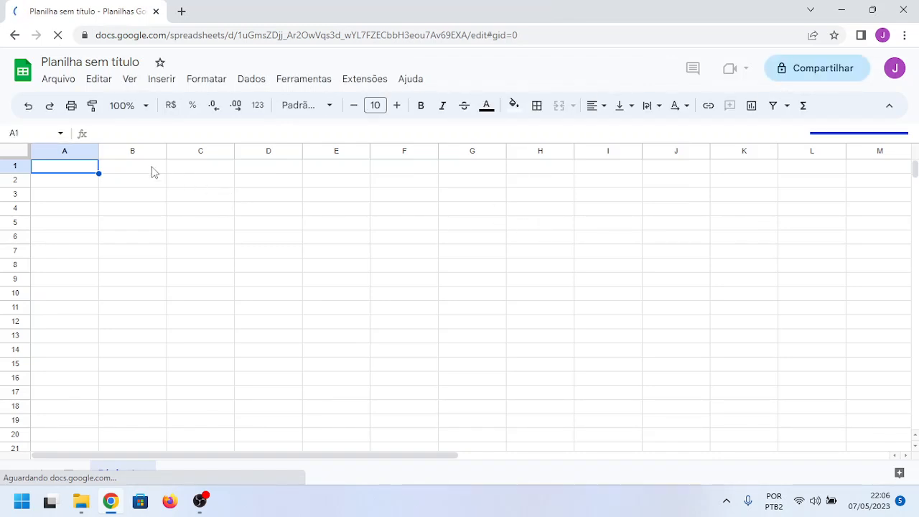
# Step: Enter the title "PLANILHA DE ORÇAMENTO FAMILIAR" in cell C3
pyautogui.click(181, 197)
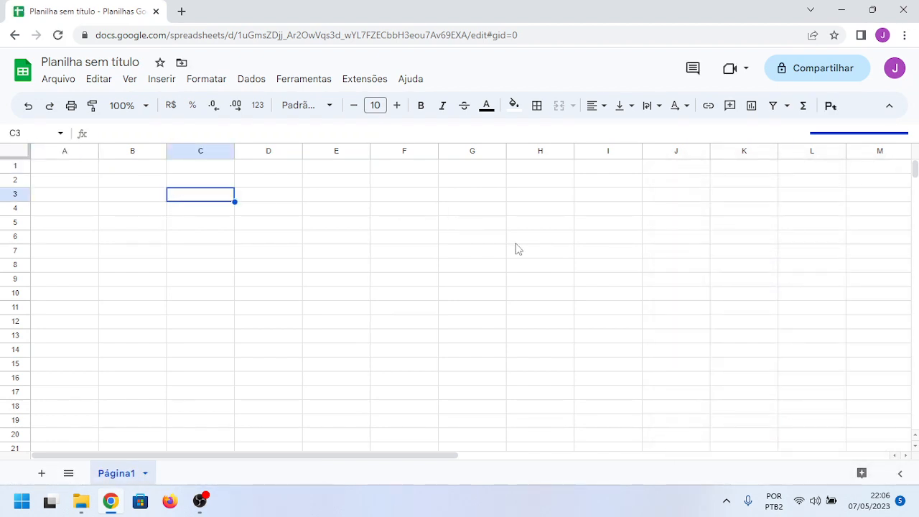
pyautogui.write('PLANILHA')
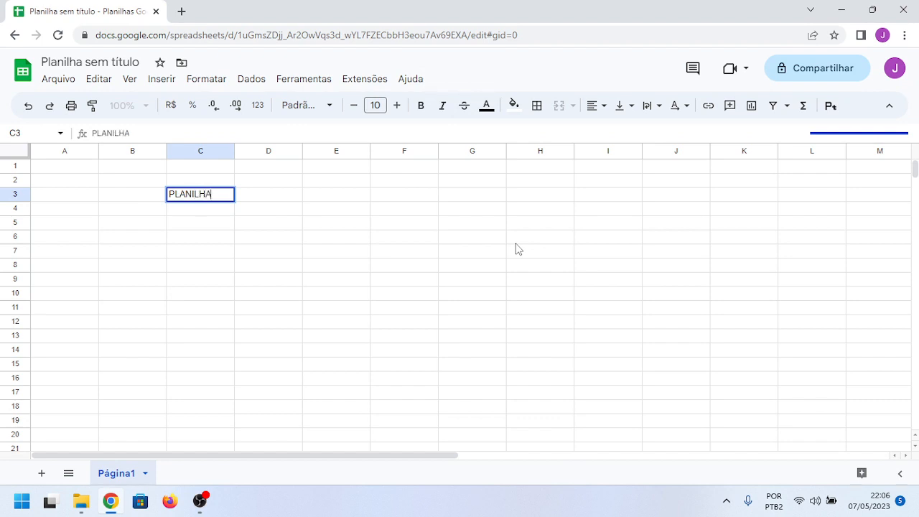
pyautogui.write(' DE OR')
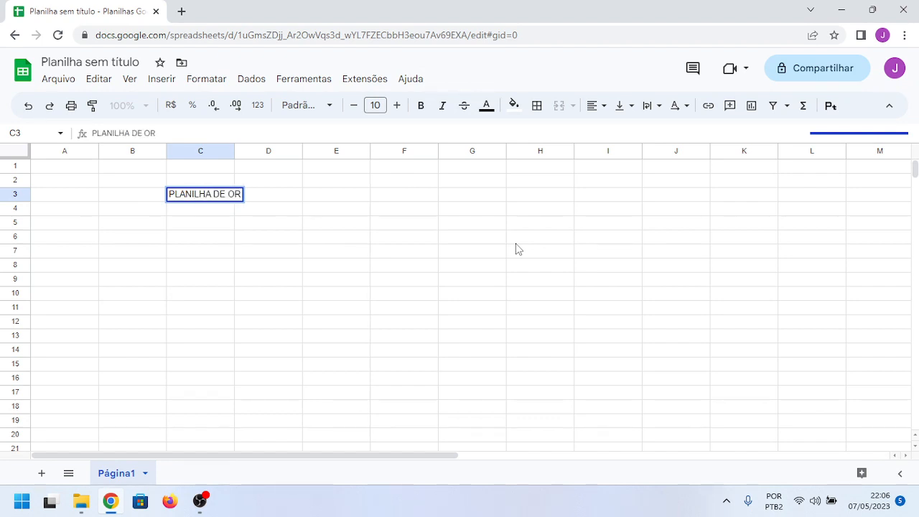
pyautogui.write('ÇAMEN')
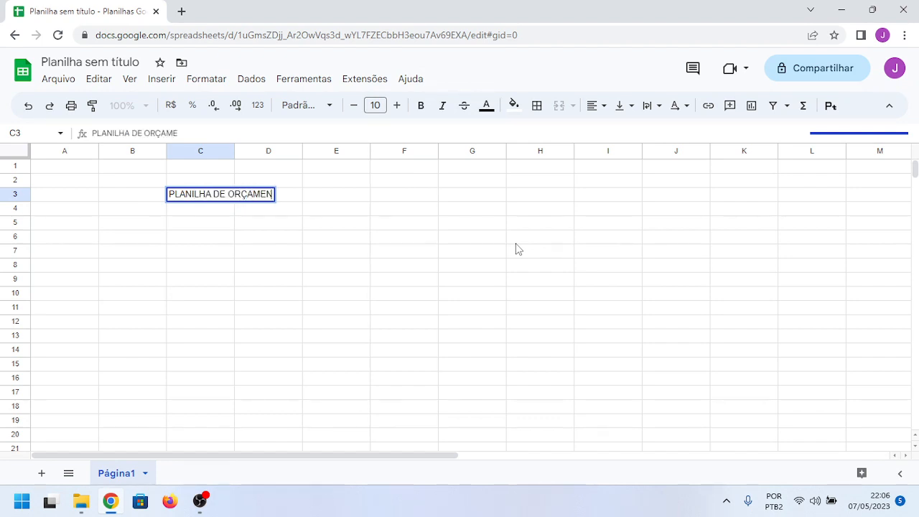
pyautogui.write('TO FAMILIAR')
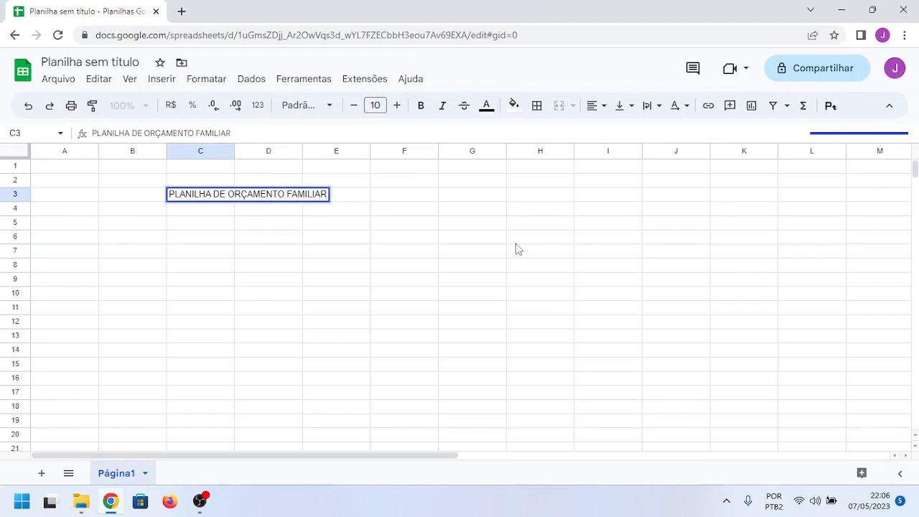
pyautogui.press('Return')
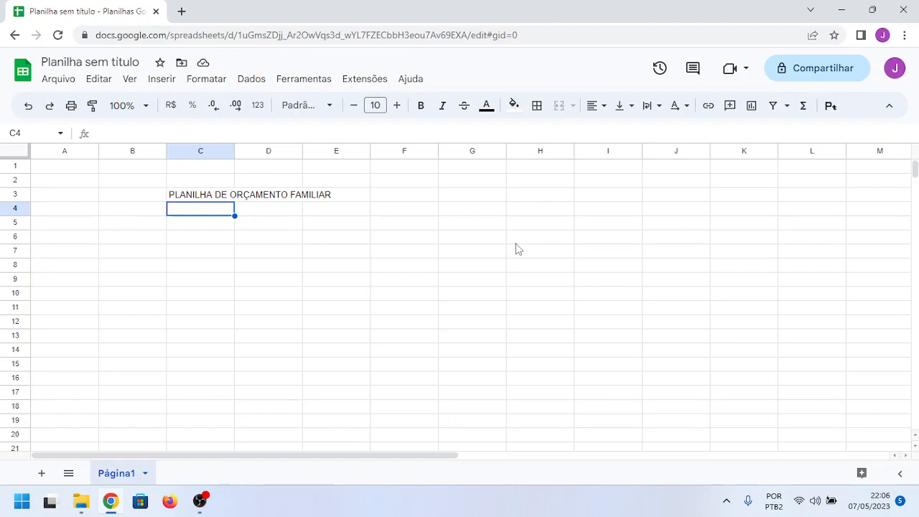
# Step: Enter the label "SALÁRIO LÍQUIDO" in cell C5, two rows below the title
pyautogui.press('Down')
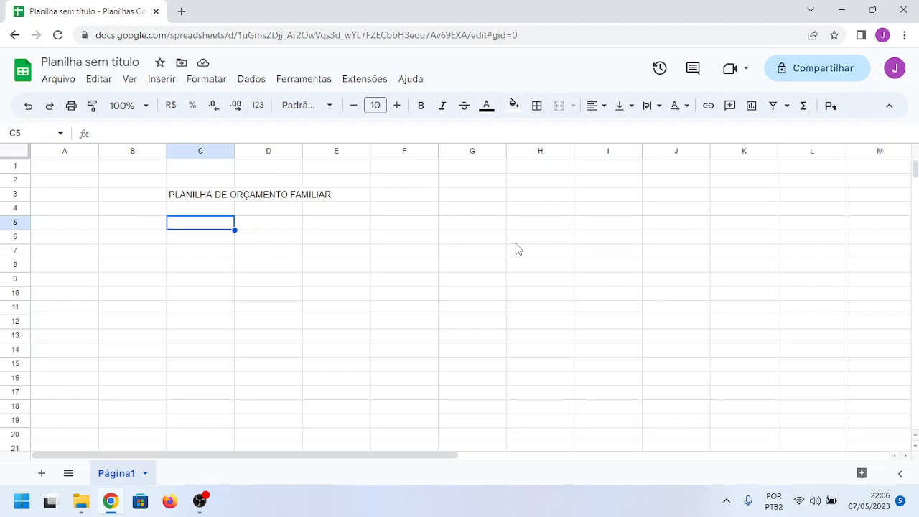
pyautogui.write('SALÁRIO')
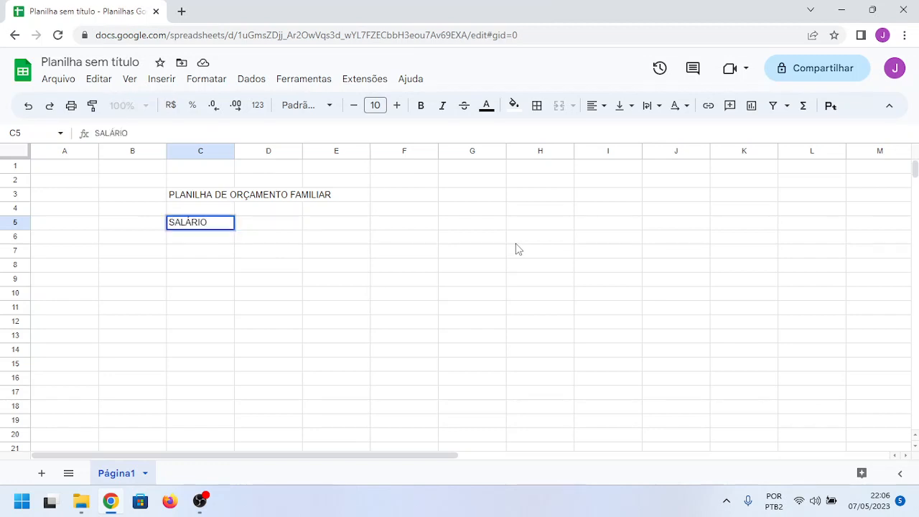
pyautogui.write(' LÍQUIDO')
pyautogui.press('Tab')
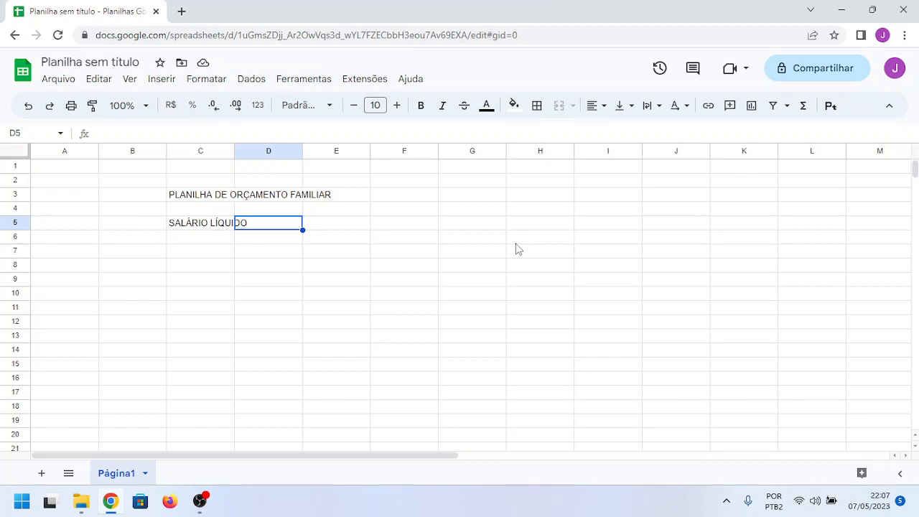
# Step: Replace the label in cell C5 with "RENDIMENTOS" and widen column C to fit the title text
pyautogui.press('Left')
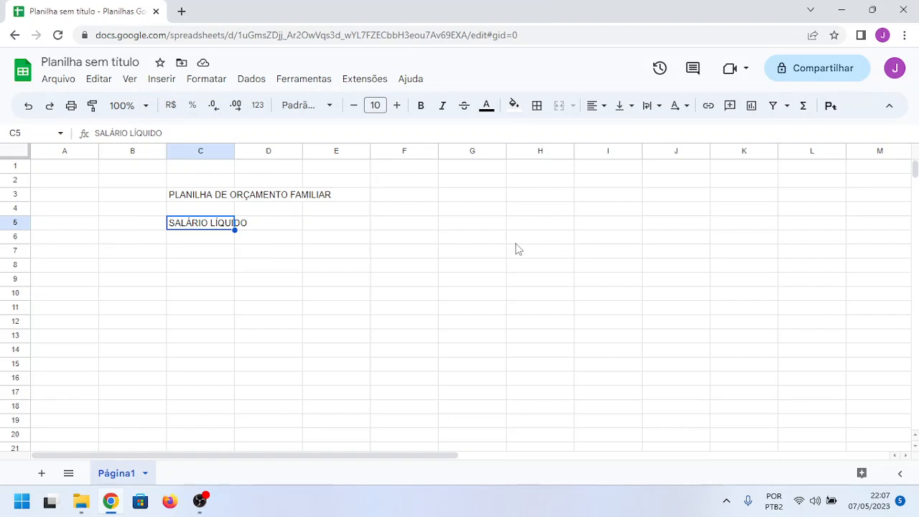
pyautogui.write('RENDIMENTOS')
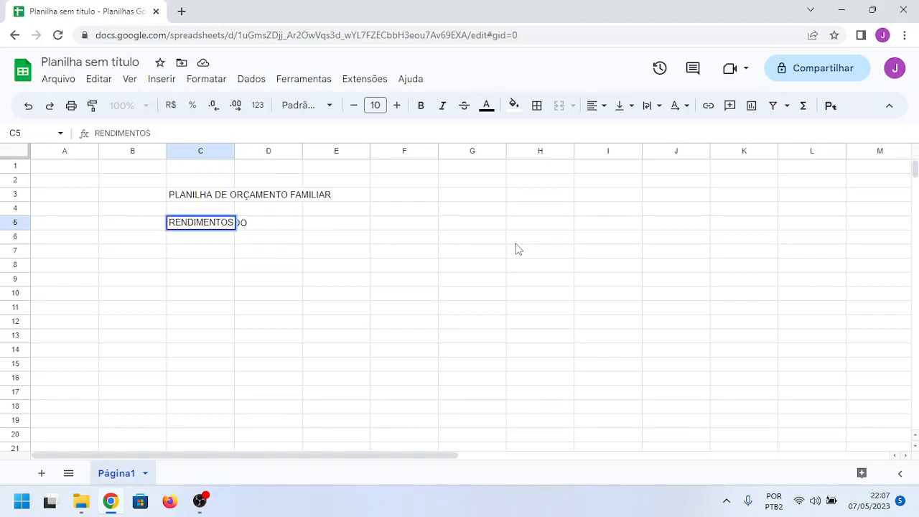
pyautogui.press('Return')
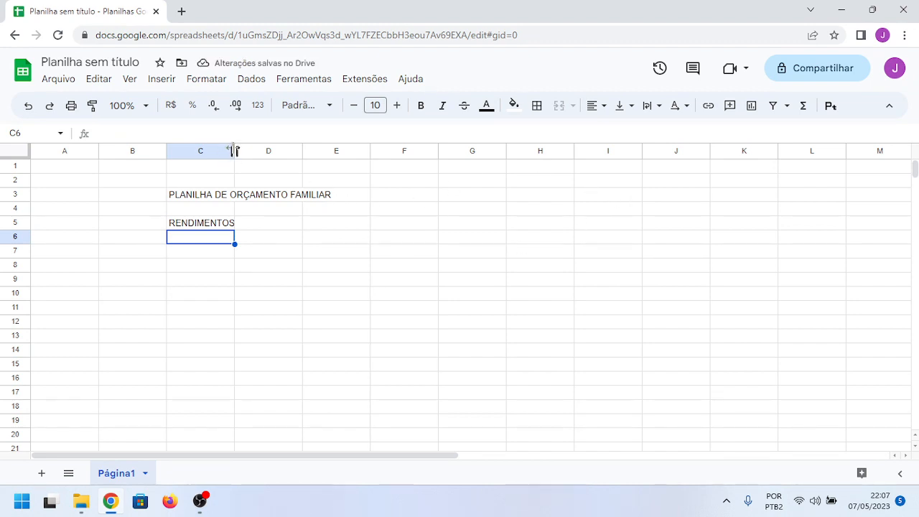
pyautogui.moveTo(234, 153); pyautogui.dragTo(333, 214)
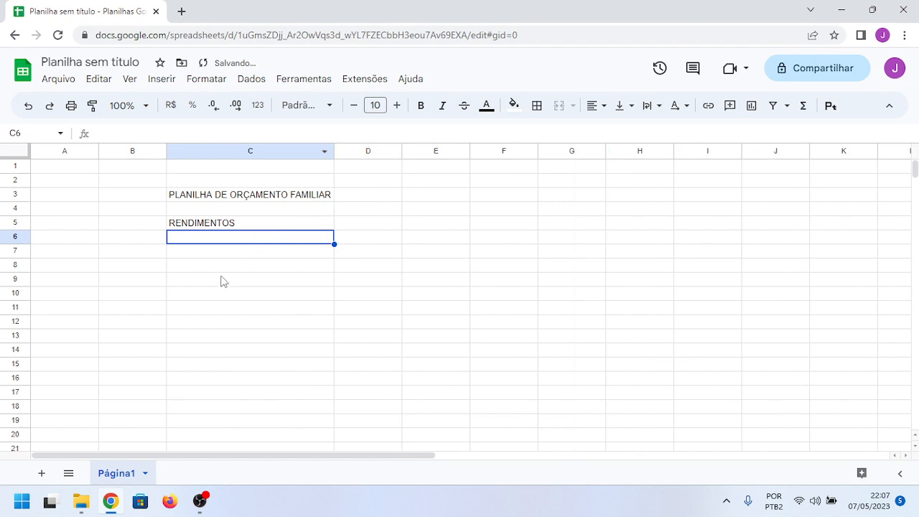
# Step: Format cell D5, beside the RENDIMENTOS label, as currency
pyautogui.click(240, 214)
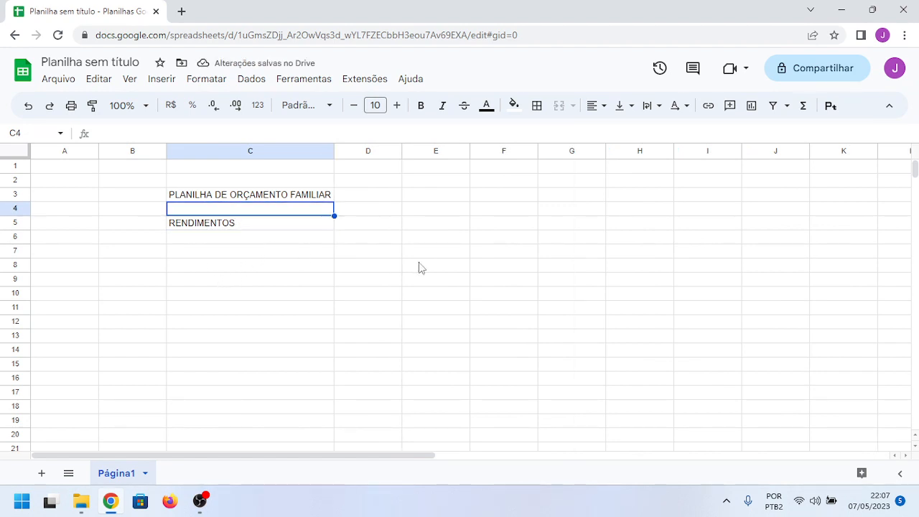
pyautogui.press('Down')
pyautogui.press('Down')
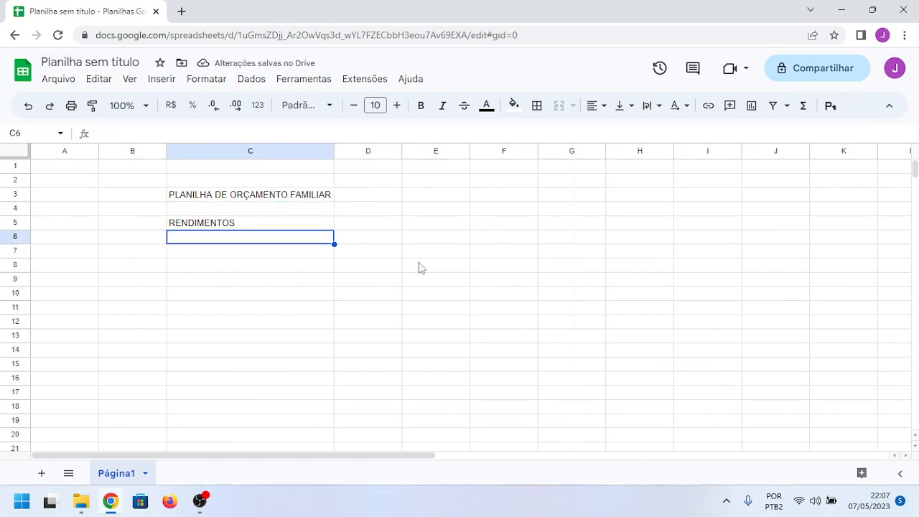
pyautogui.press('Up')
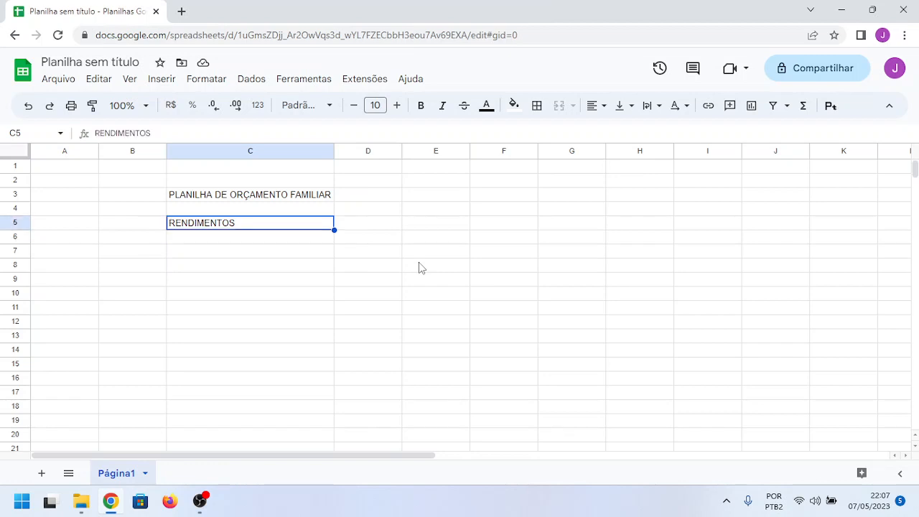
pyautogui.press('Right')
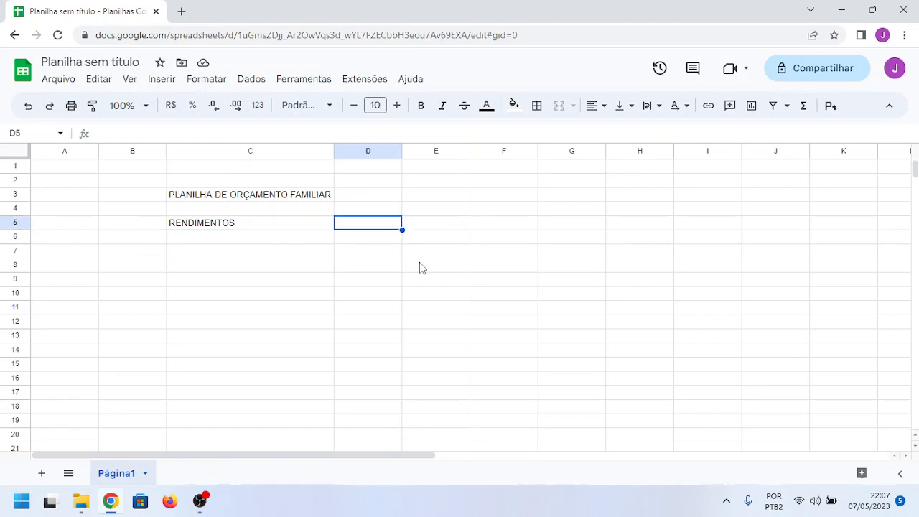
pyautogui.click(171, 106)
# Step: Try the currency format in cell D5 with the value 45,00 and replace that value with 0
pyautogui.write('45.')
pyautogui.write('00')
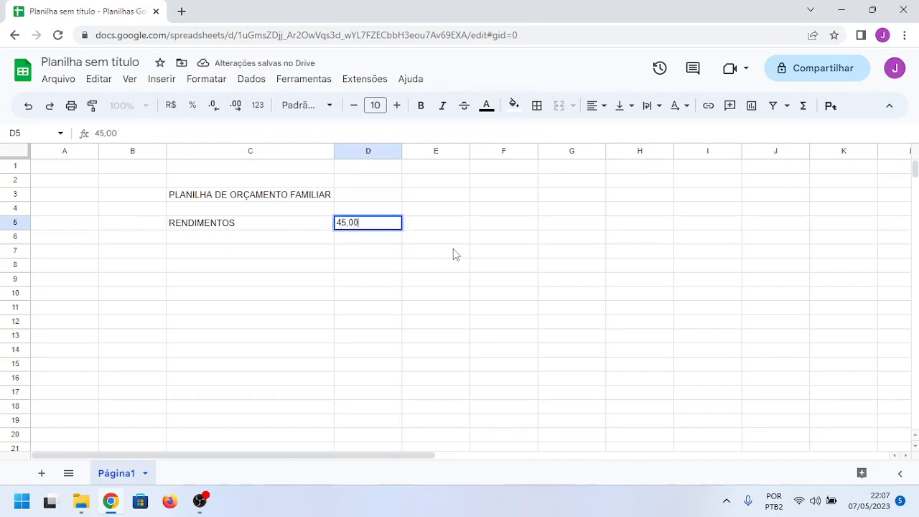
pyautogui.press('Tab')
pyautogui.press('Left')
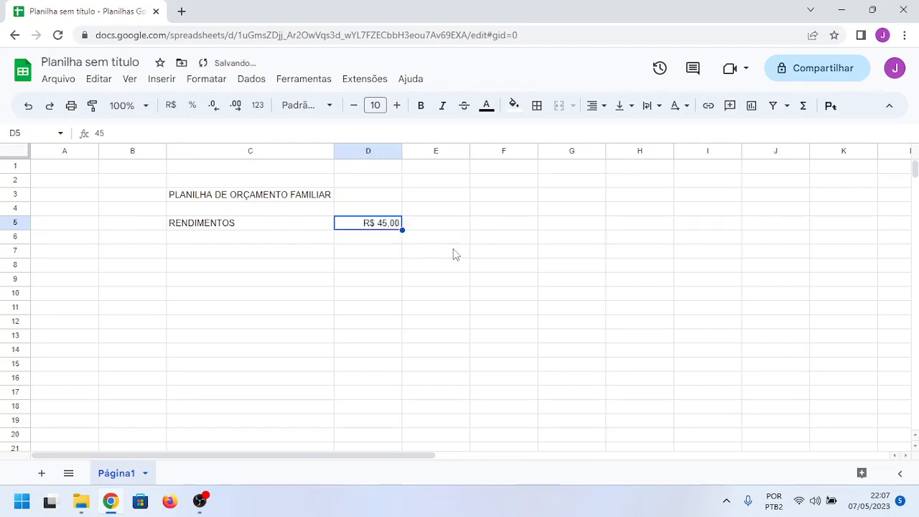
pyautogui.write('0')
pyautogui.press('Return')
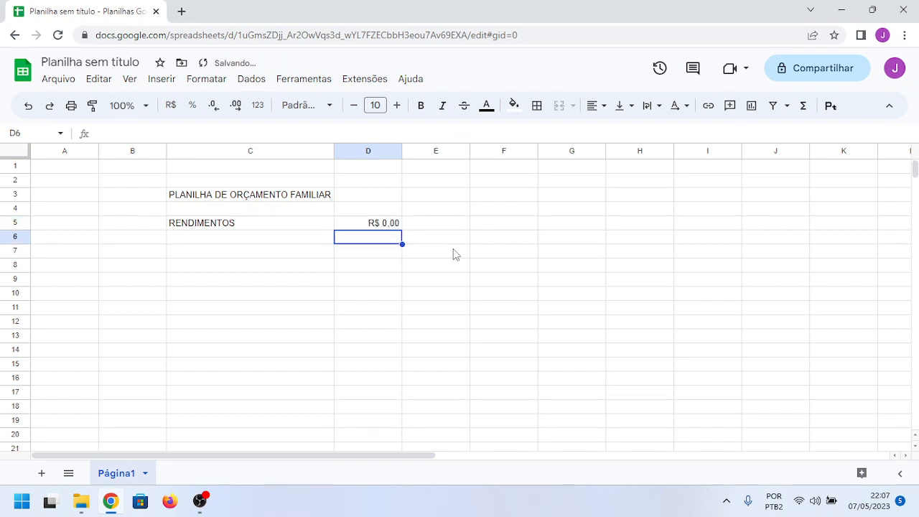
# Step: Enter the heading "GASTOS" in cell C7, leaving row 6 blank
pyautogui.press('Left')
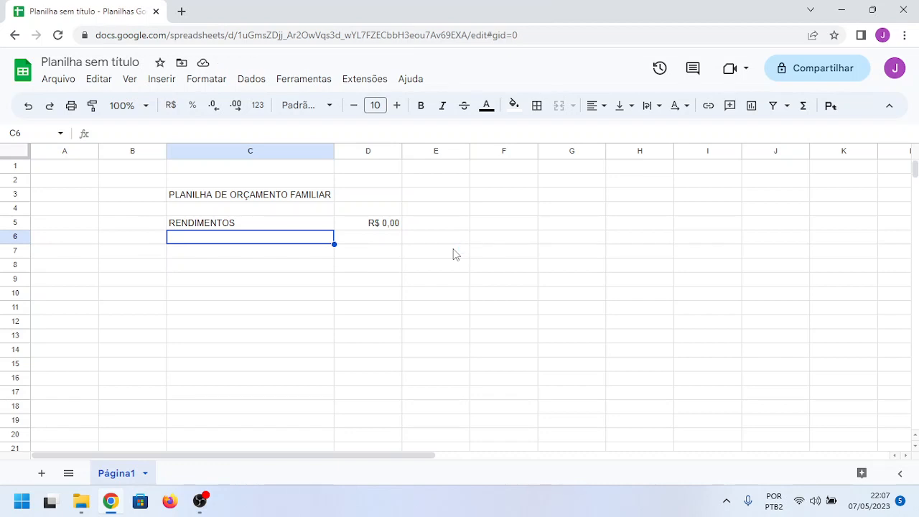
pyautogui.press('Down')
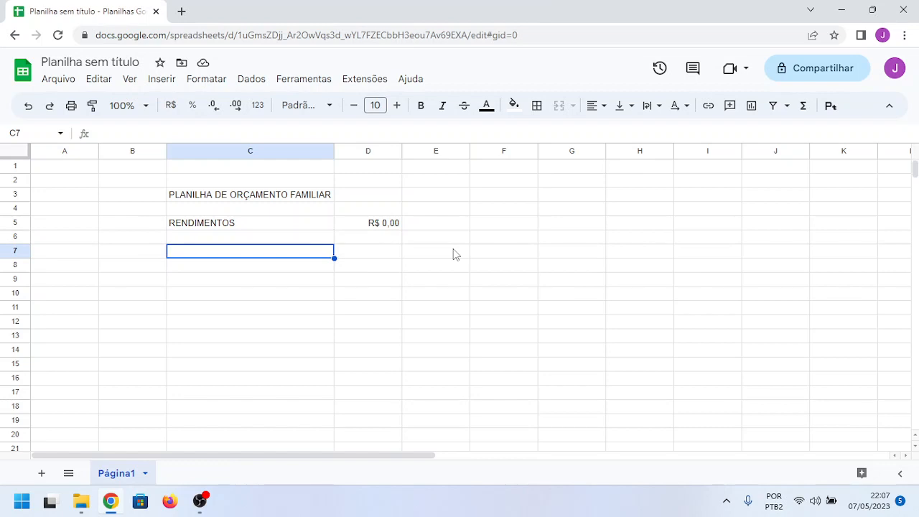
pyautogui.press('Up')
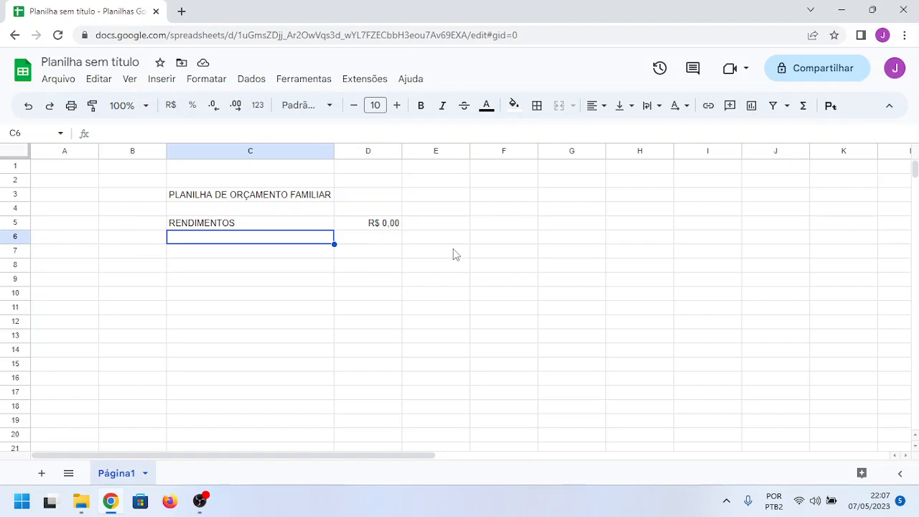
pyautogui.press('Down')
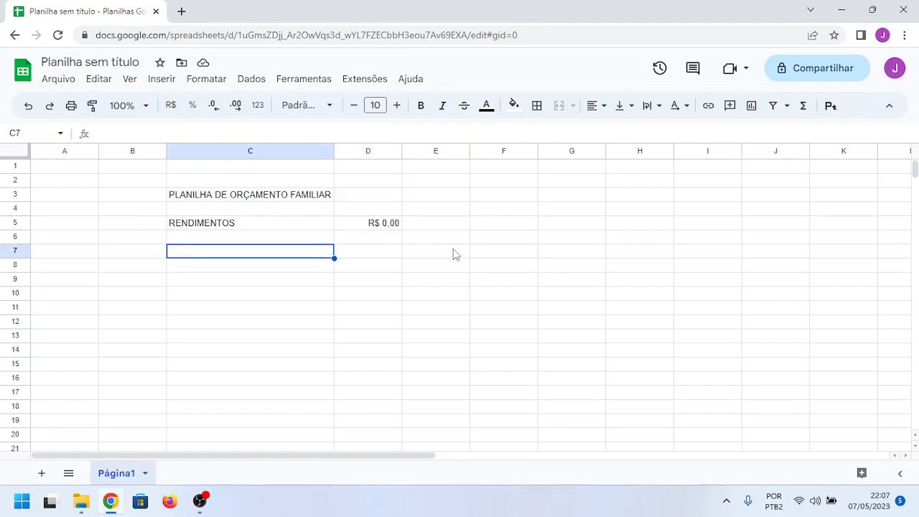
pyautogui.write('GASTOS')
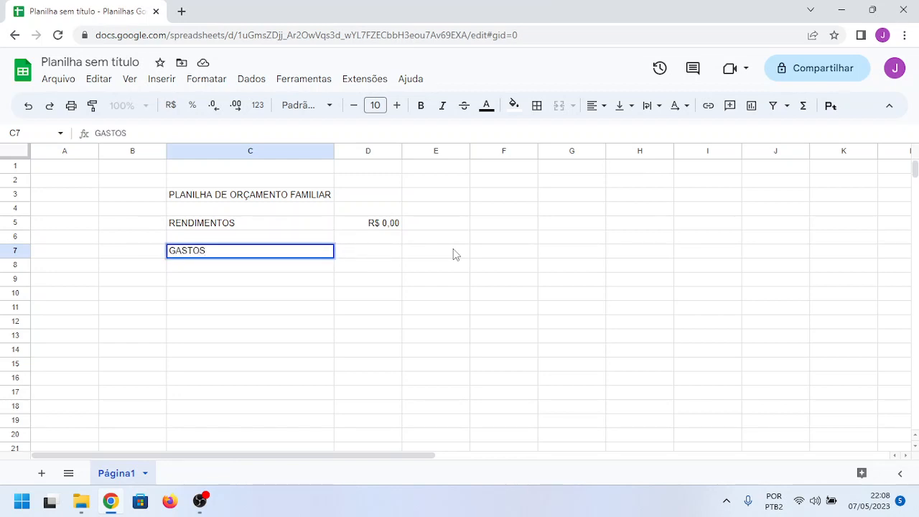
pyautogui.press('Return')
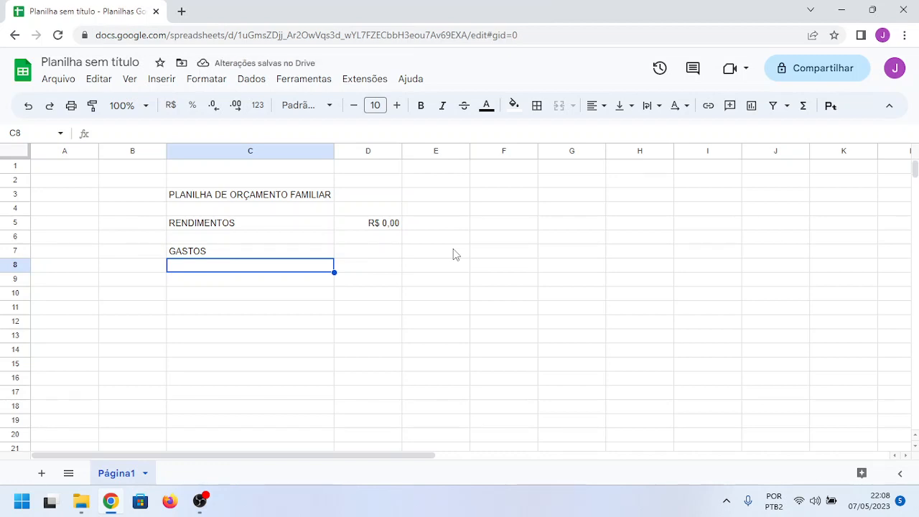
# Step: Enter the label "Gastos fixos ()" with empty parentheses in cell C8, below GASTOS
pyautogui.write('Gasto')
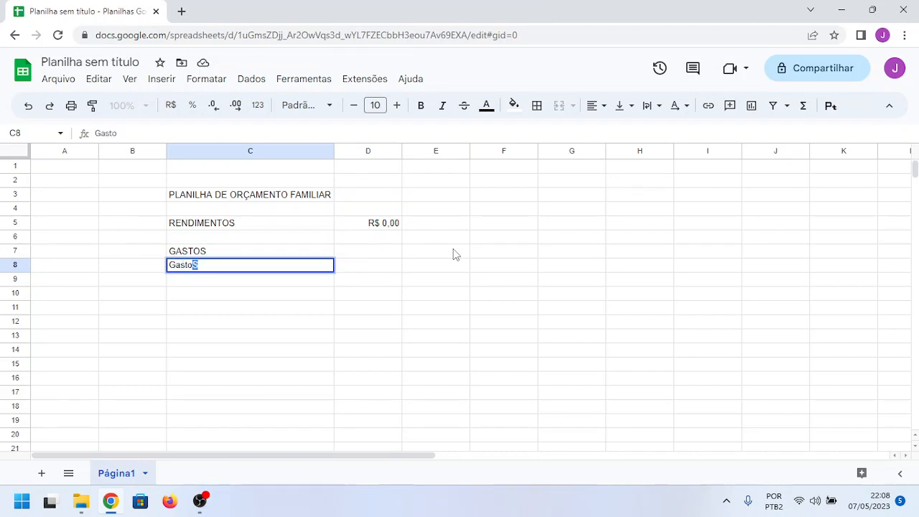
pyautogui.write('s fixos')
pyautogui.write('()')
pyautogui.press('Left')
pyautogui.press('Right')
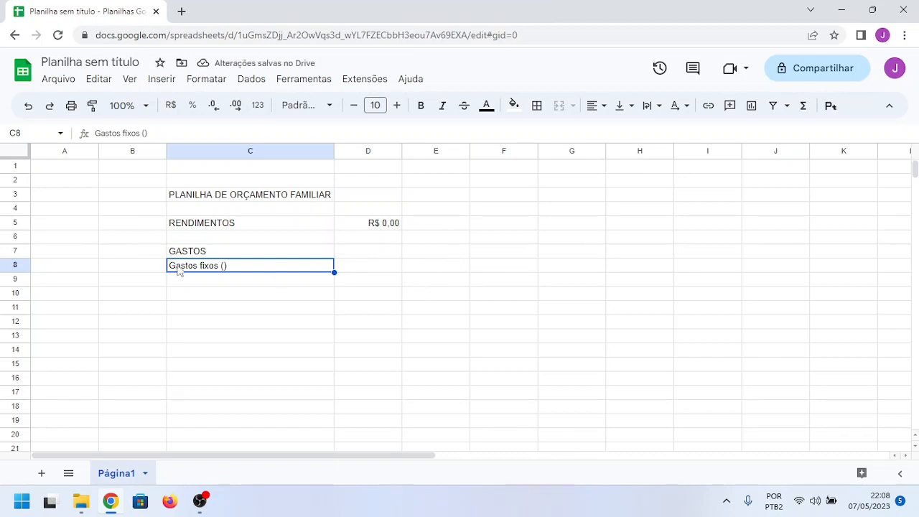
# Step: Fill the parentheses of the cell C8 label with the examples "aluguel, internet, luz, água"
pyautogui.doubleClick(224, 271)
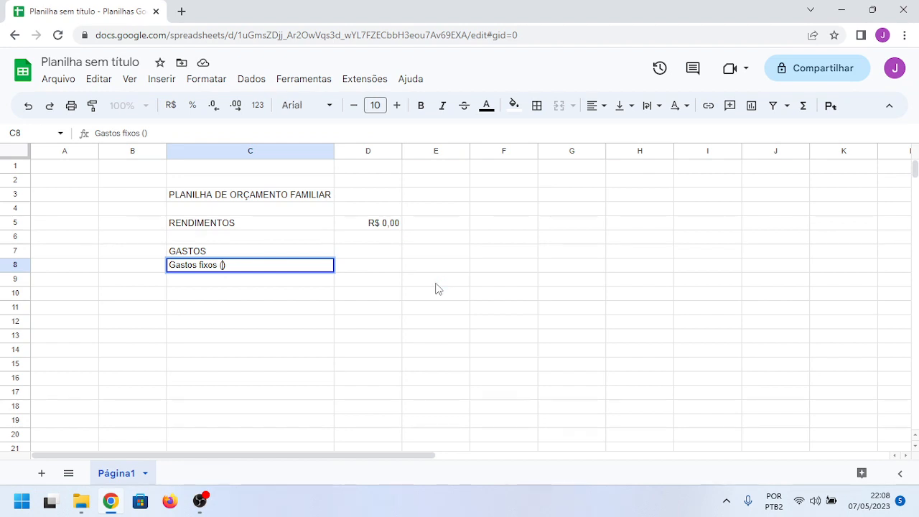
pyautogui.write('aluguel, internet')
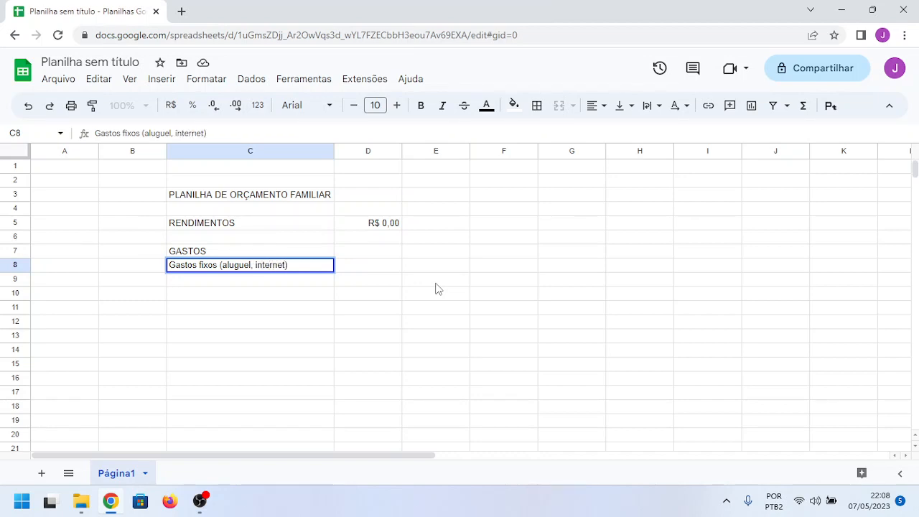
pyautogui.write(', luz, água, ')
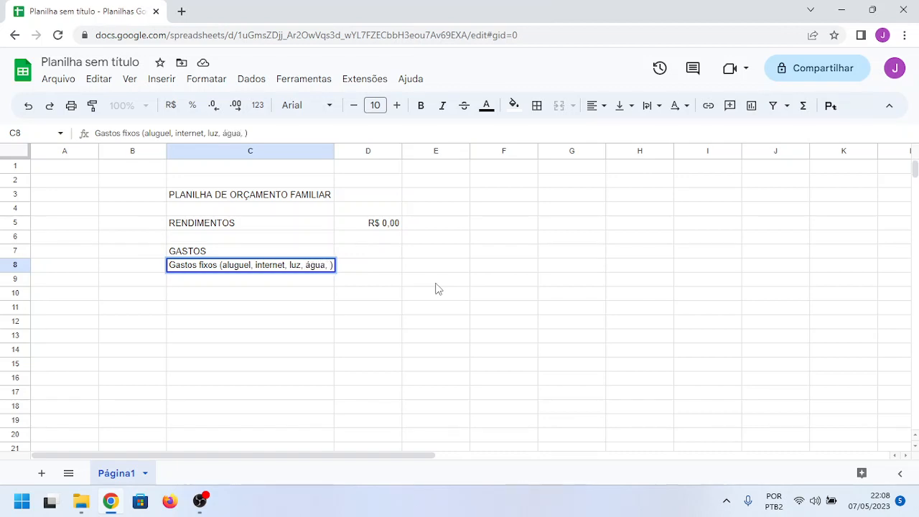
pyautogui.write('comi')
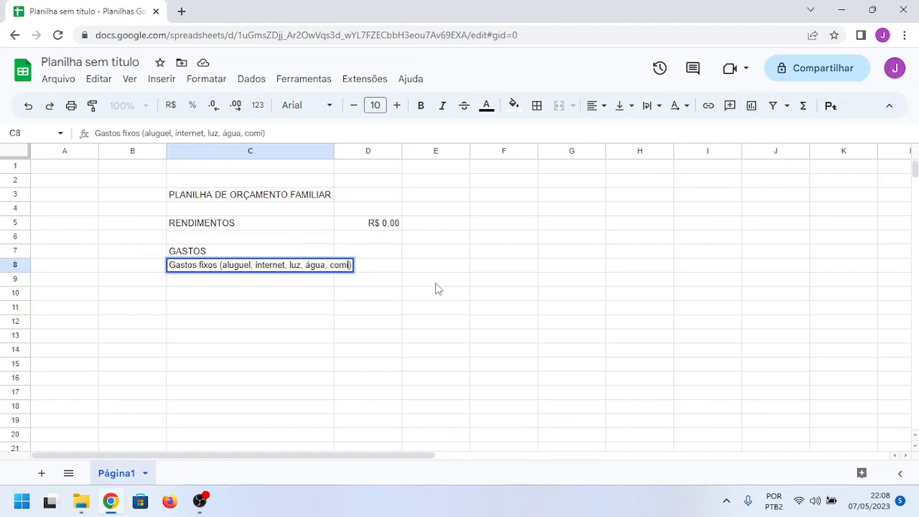
pyautogui.write('da')
pyautogui.press('BackSpace')
pyautogui.press('BackSpace')
pyautogui.press('BackSpace')
pyautogui.press('BackSpace')
pyautogui.press('BackSpace')
pyautogui.press('BackSpace')
pyautogui.press('BackSpace')
pyautogui.press('BackSpace')
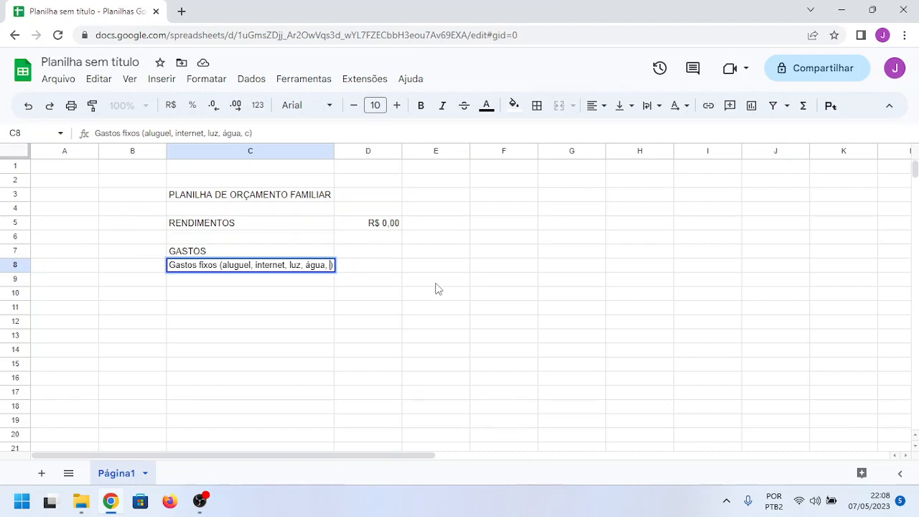
pyautogui.press('Right')
pyautogui.click(212, 283)
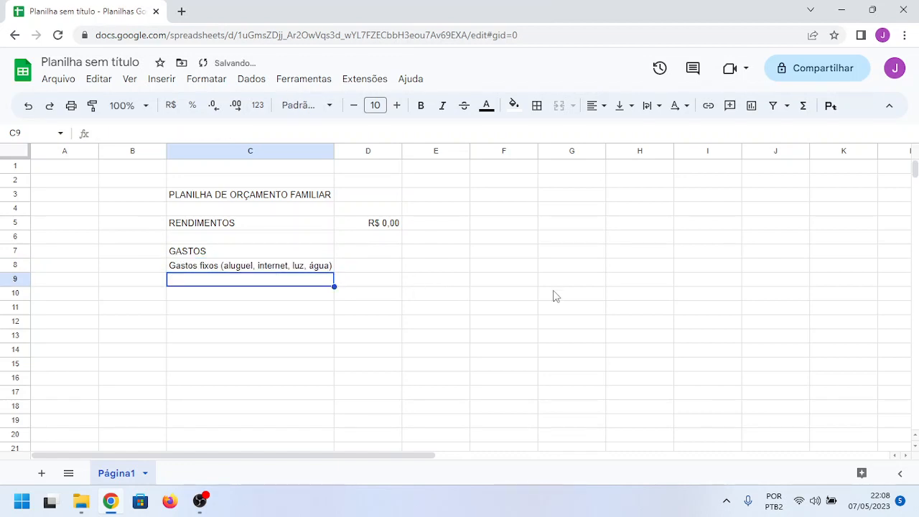
# Step: Replace the text in cell C8, directly below GASTOS, with the subheading "GASTOS FIXOS"
pyautogui.press('Up')
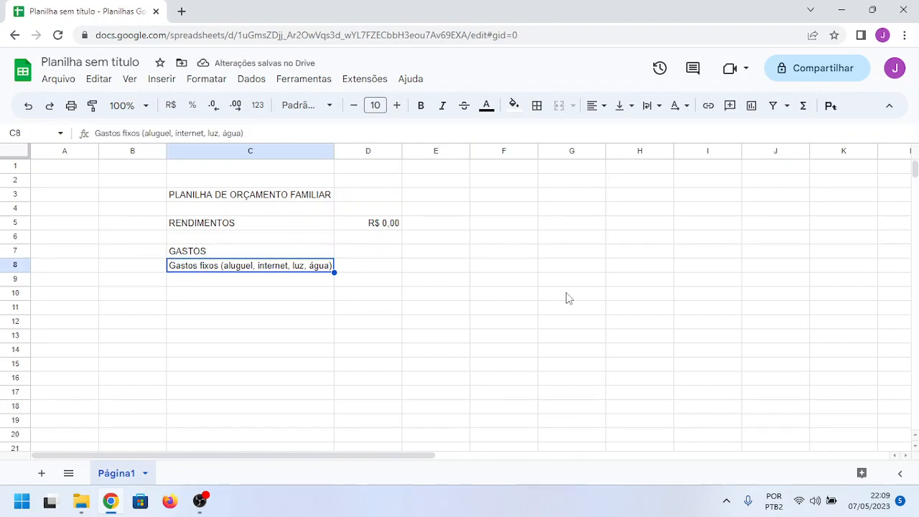
pyautogui.press('Up')
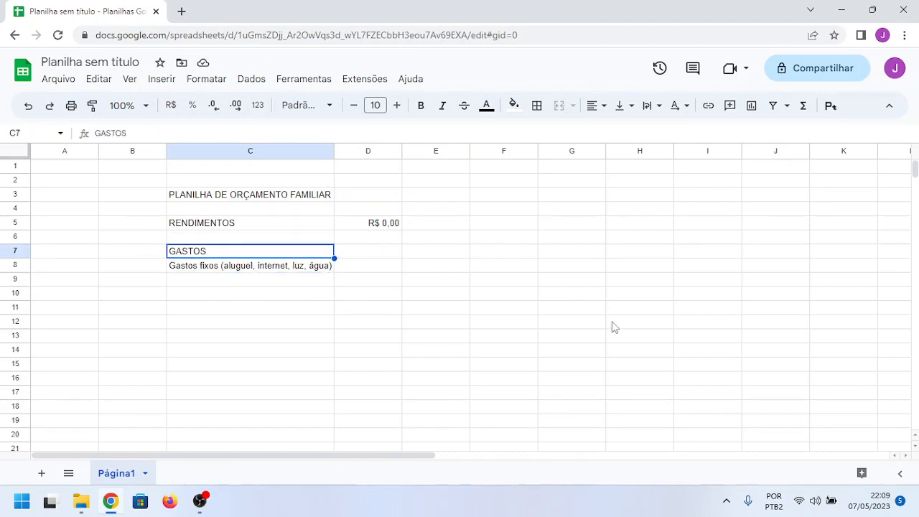
pyautogui.press('Down')
pyautogui.write('GASTOS')
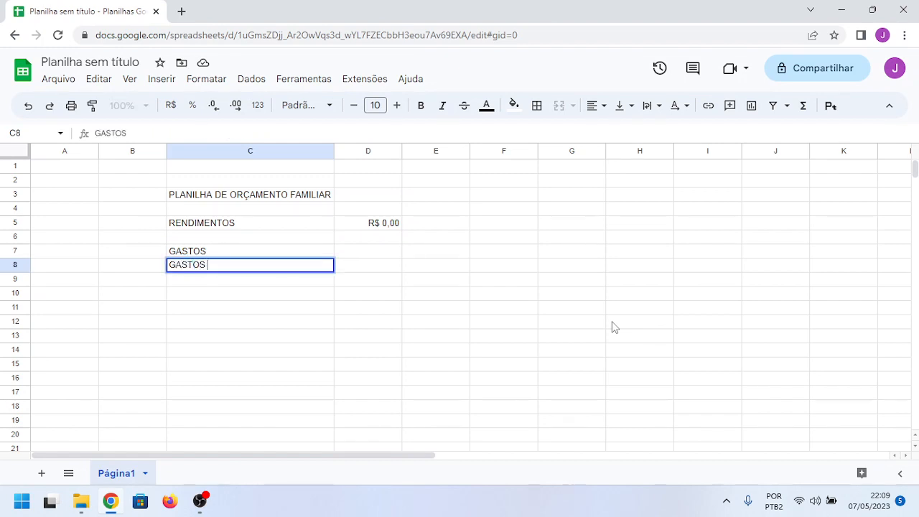
pyautogui.write(' FIXOS')
pyautogui.press('Return')
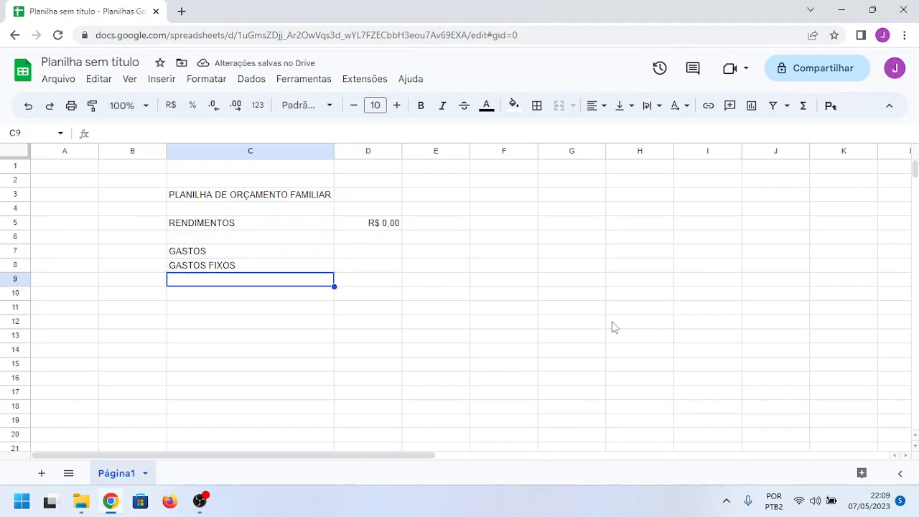
# Step: List the fixed expenses "Aluguel", "Internet" and "Luz" in cells C9 to C11
pyautogui.write('Alugu')
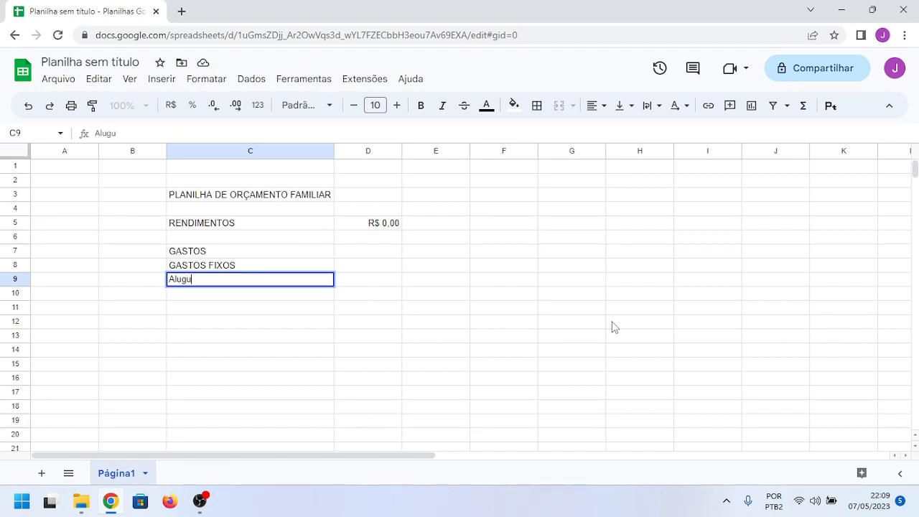
pyautogui.write('el')
pyautogui.press('Return')
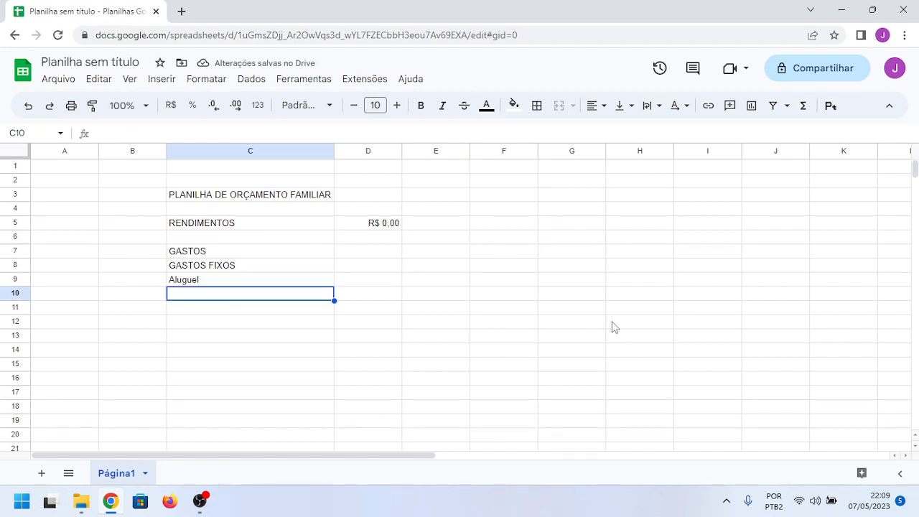
pyautogui.write('Internet')
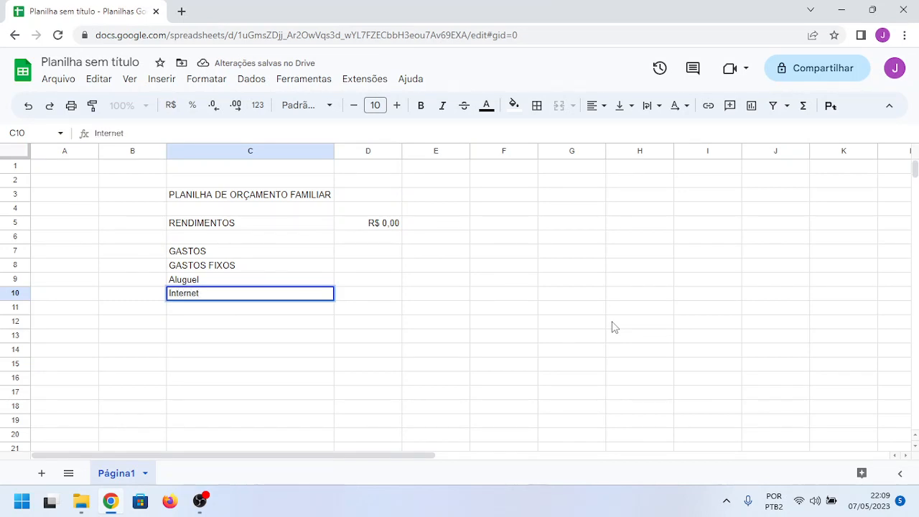
pyautogui.press('Return')
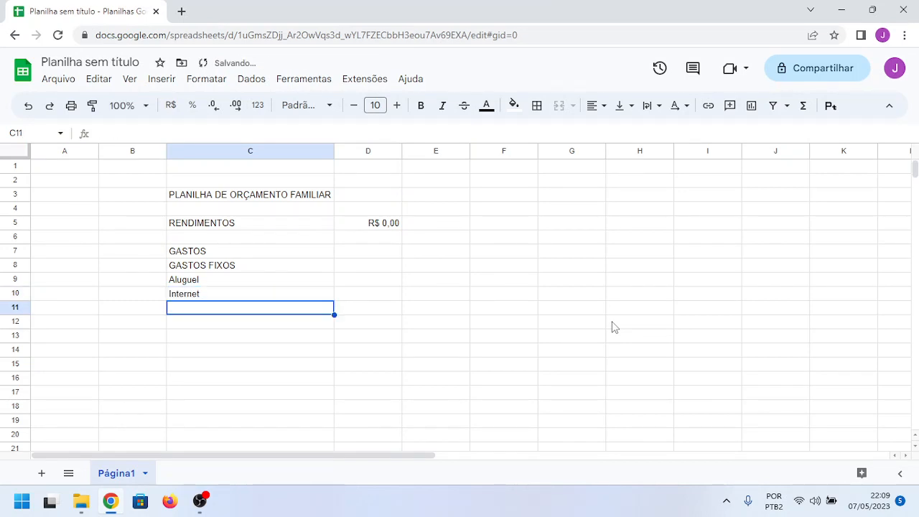
pyautogui.write('Luz')
pyautogui.press('Return')
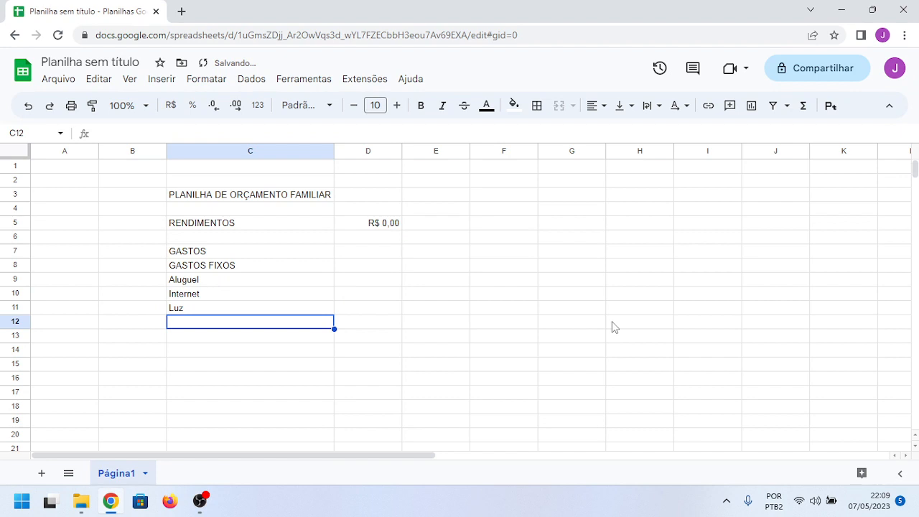
# Step: Continue the fixed expense list with "Água", "Gás" and "Supermercado" in cells C12 to C14
pyautogui.write('Água')
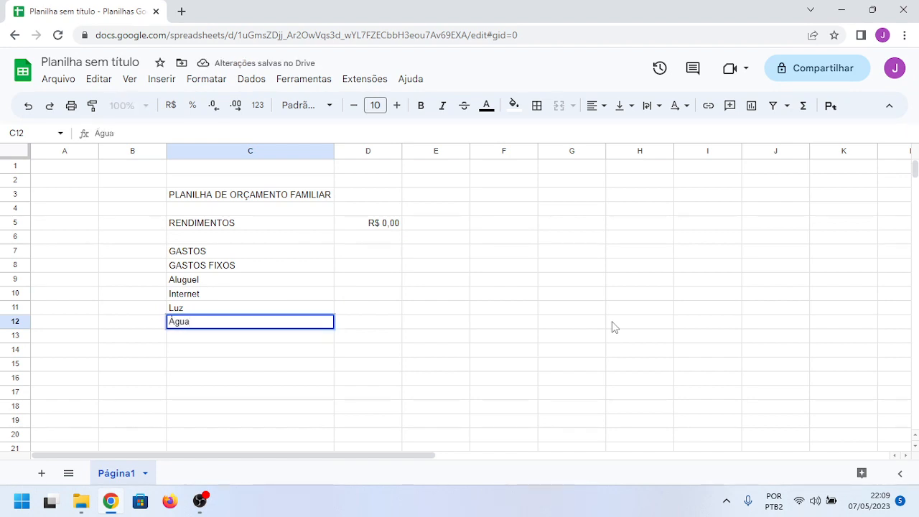
pyautogui.press('Return')
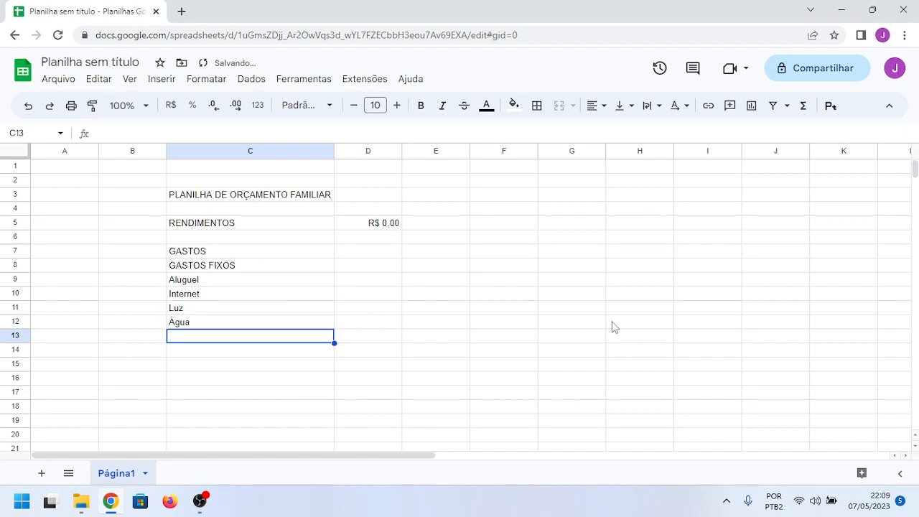
pyautogui.write('G')
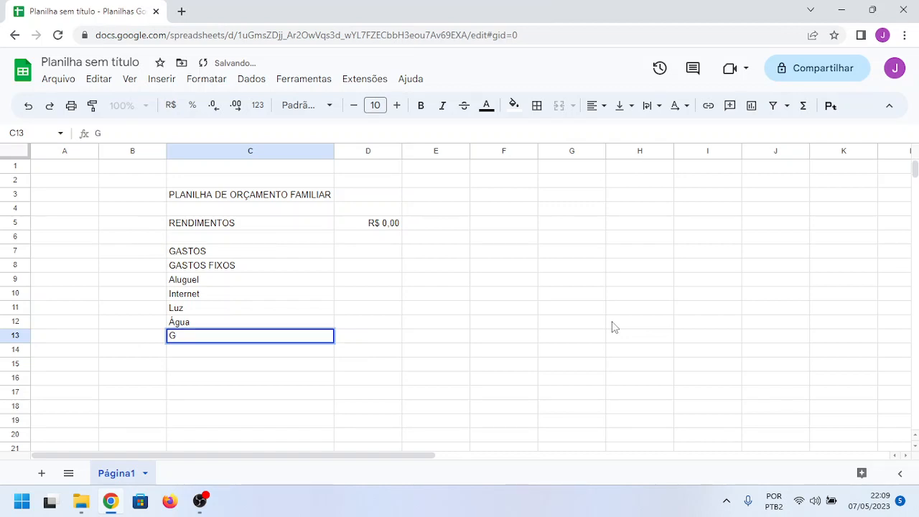
pyautogui.write('ás')
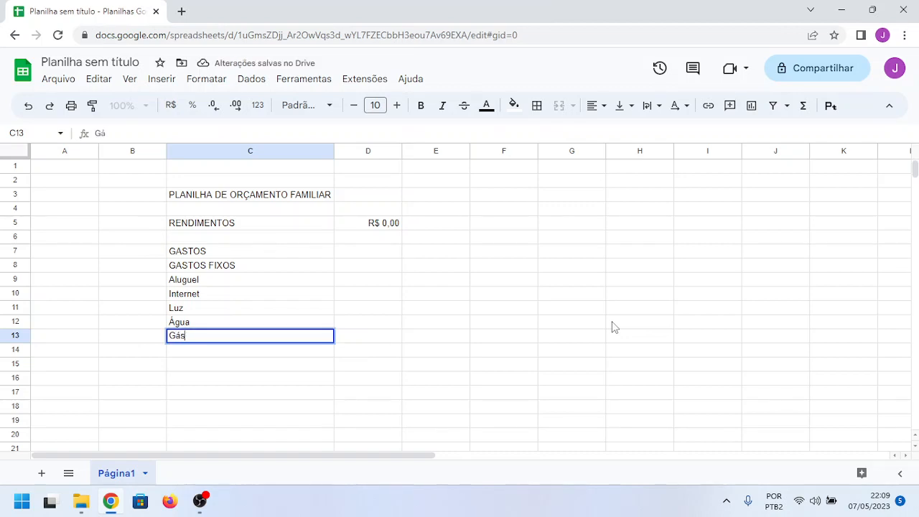
pyautogui.press('Return')
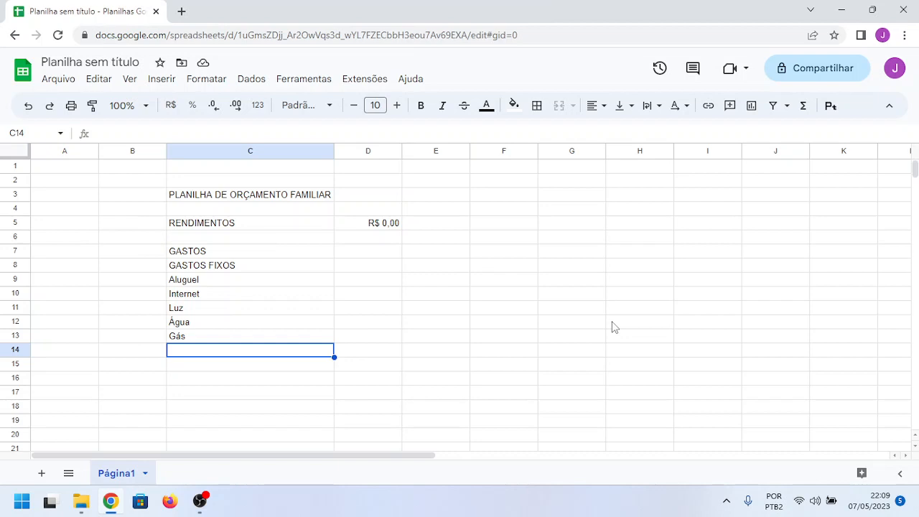
pyautogui.write('S')
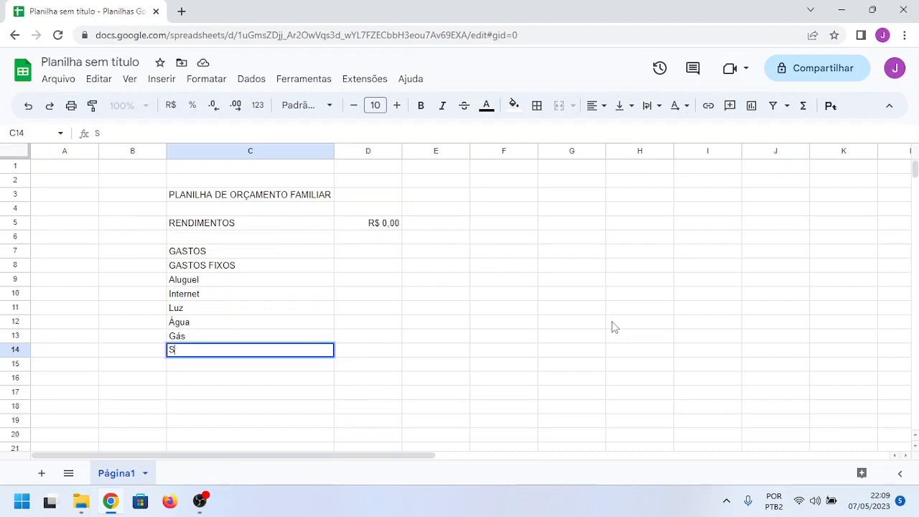
pyautogui.write('upermercado')
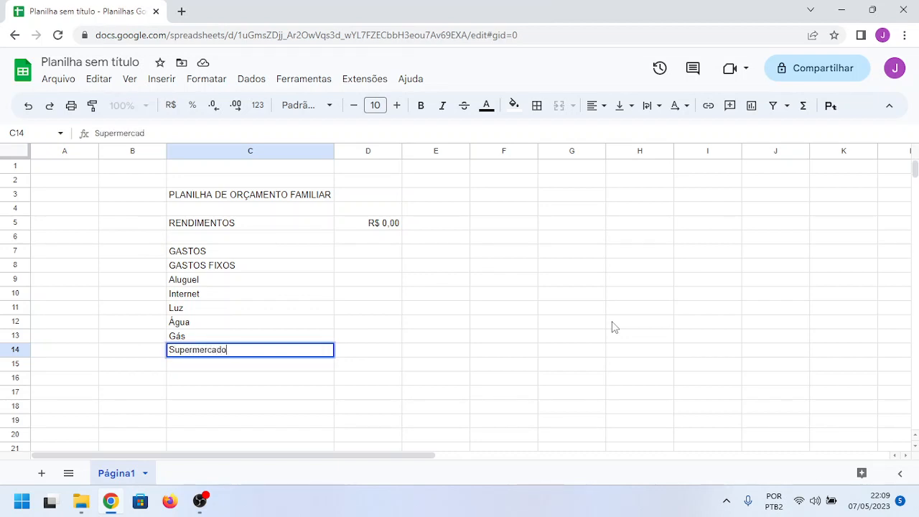
pyautogui.press('Tab')
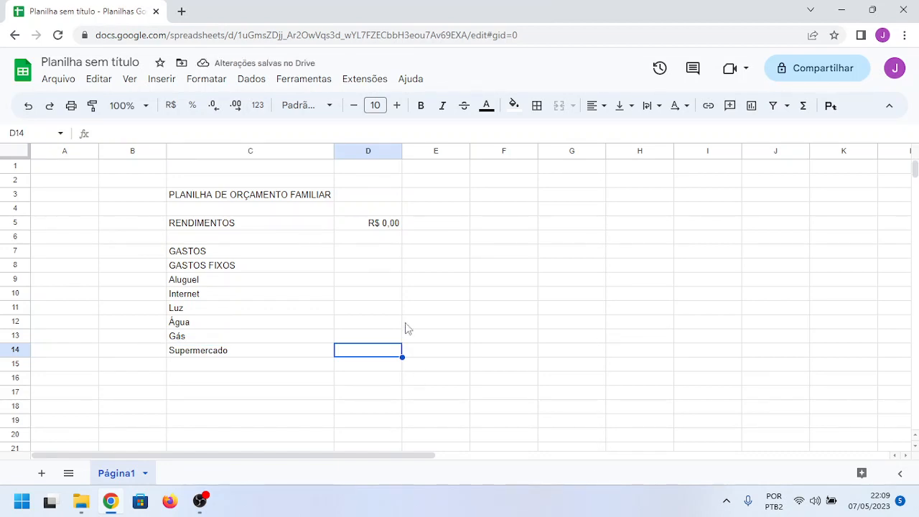
# Step: Format cells D9:D14, beside the fixed expense items, as currency (R$)
pyautogui.moveTo(352, 281); pyautogui.dragTo(355, 357)
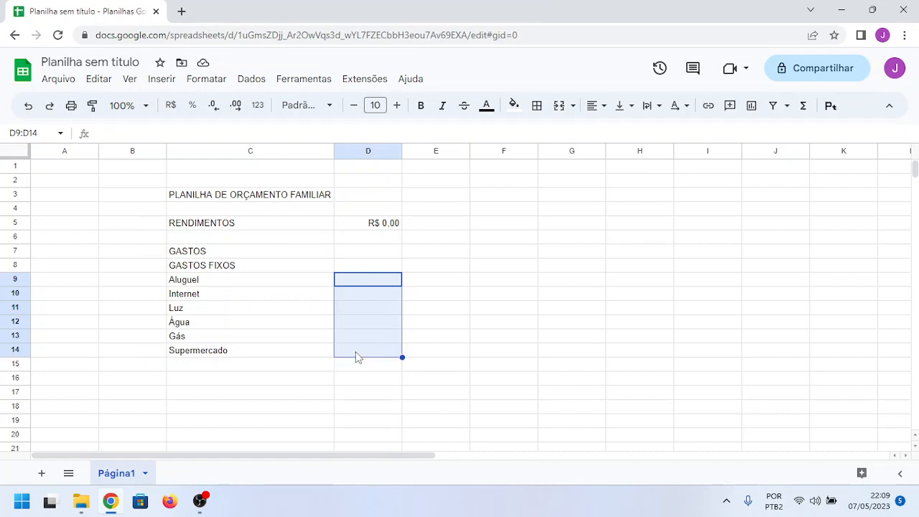
pyautogui.click(171, 106)
pyautogui.click(435, 295)
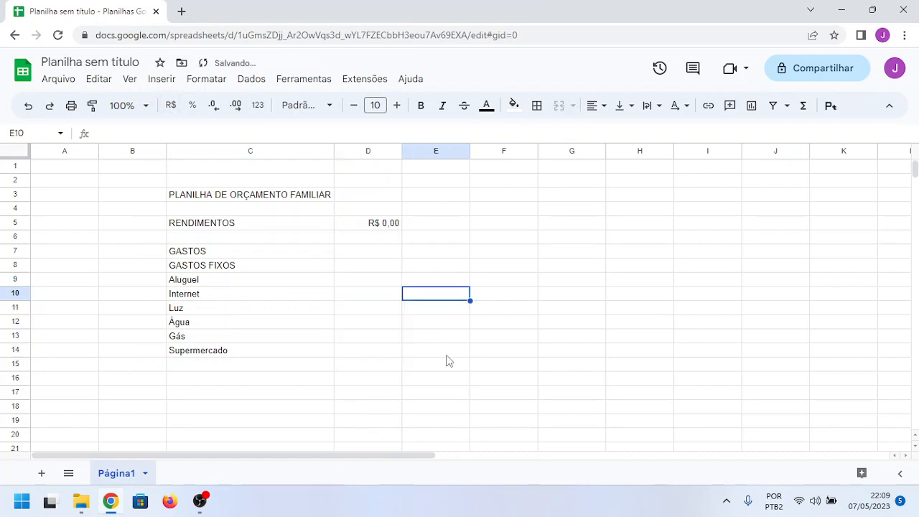
# Step: Add "Cartão de Crédito" to the expense list in cell C15, directly below Supermercado
pyautogui.click(231, 370)
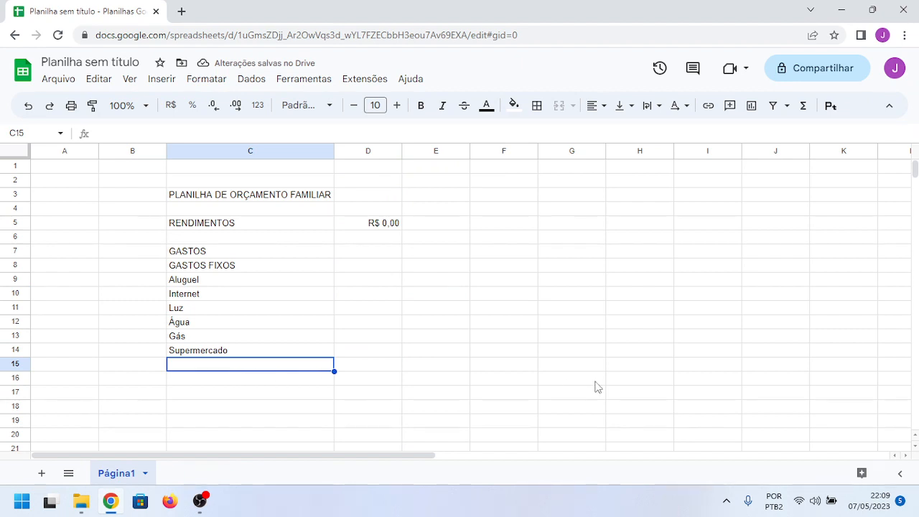
pyautogui.press('Down')
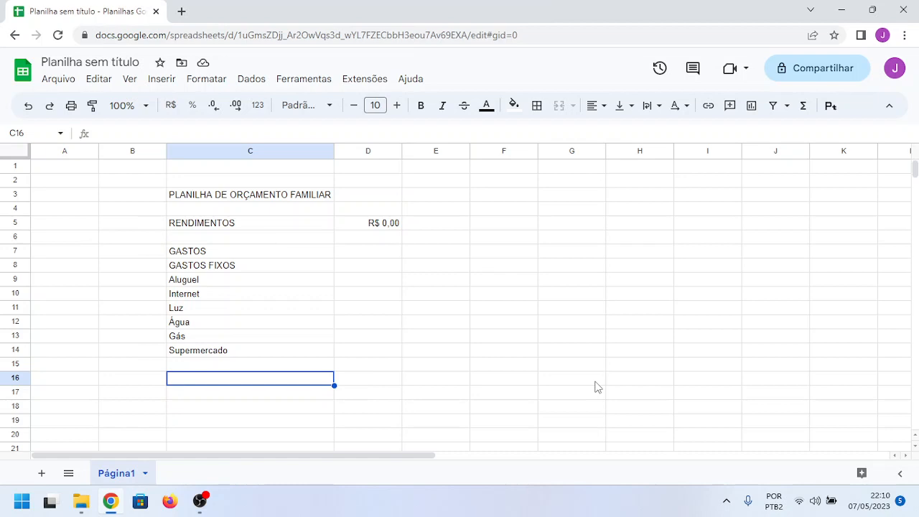
pyautogui.press('Up')
pyautogui.write('Car')
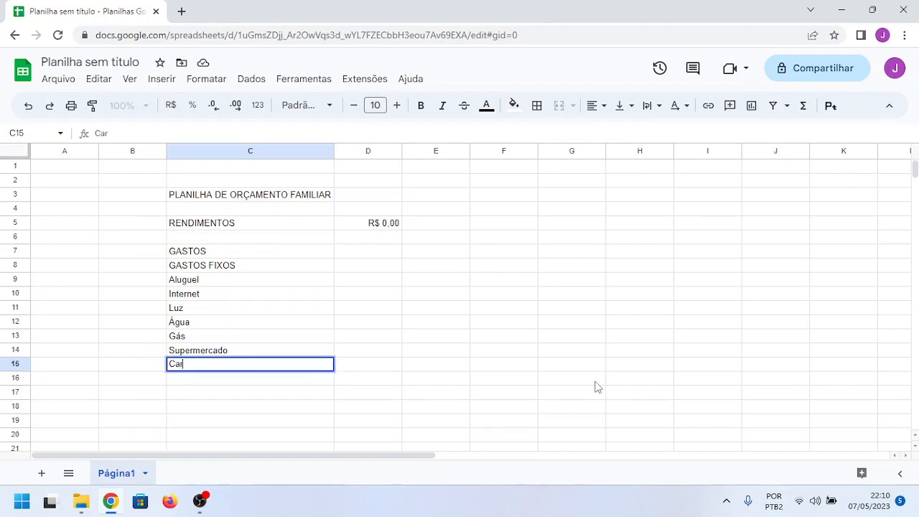
pyautogui.write('tão de Crédito')
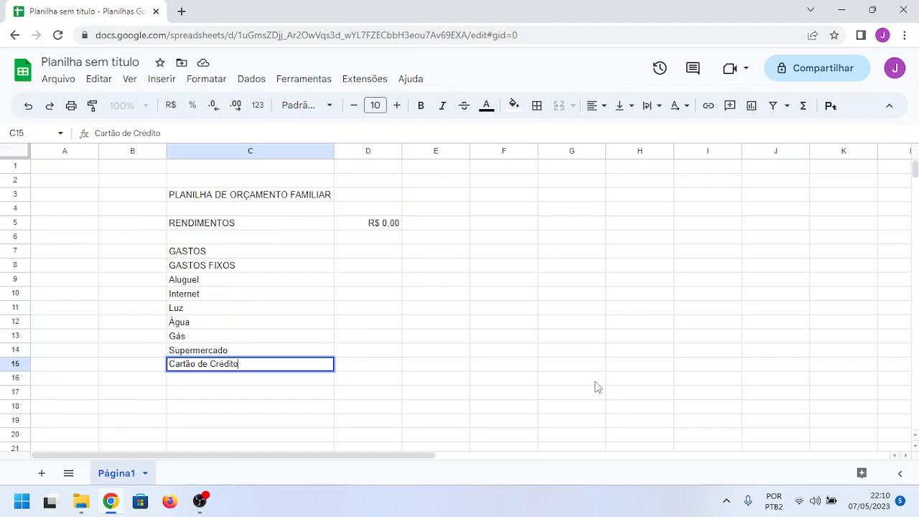
pyautogui.press('Return')
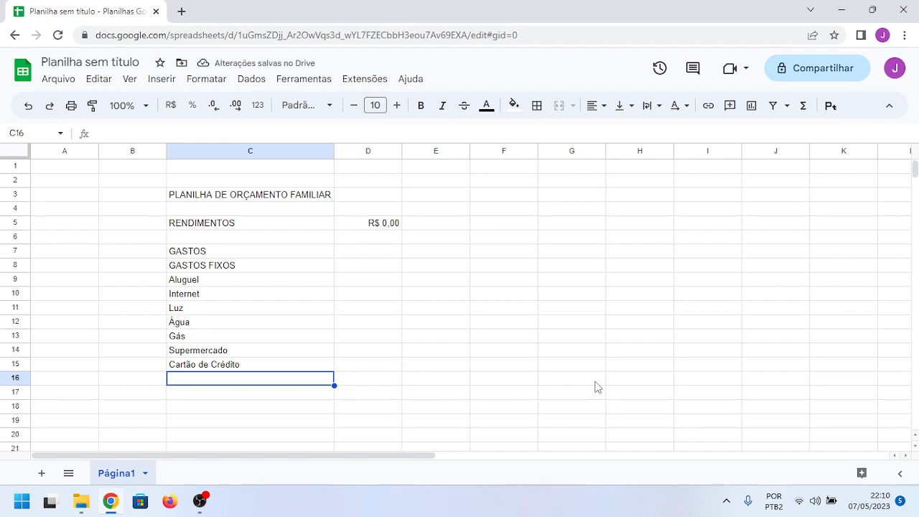
# Step: Add "Educação (curso de inglês, faculdade)" to the fixed expense list in cell C16
pyautogui.write('Educaçã')
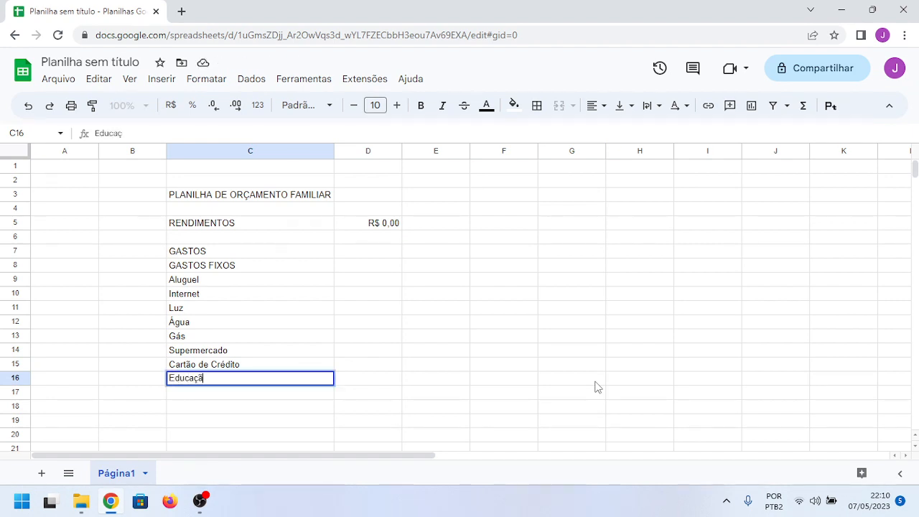
pyautogui.write('o ()')
pyautogui.press('Left')
pyautogui.press('Right')
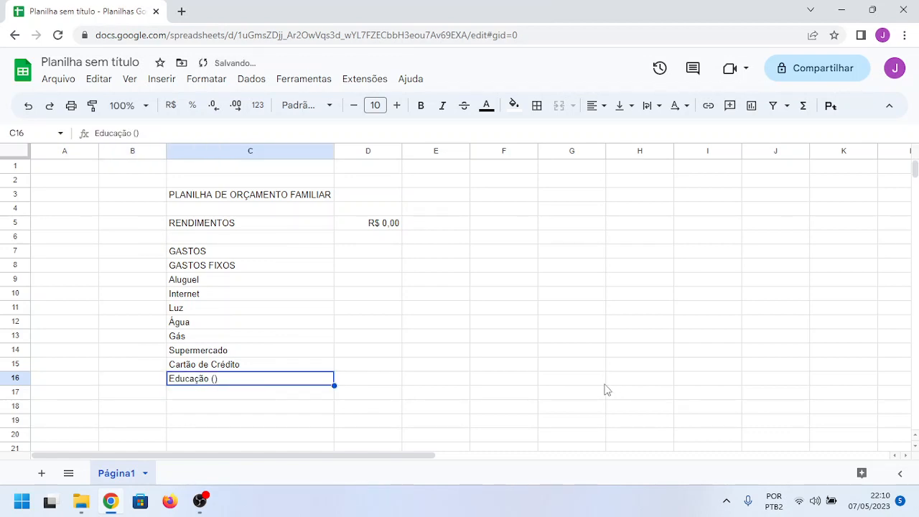
pyautogui.doubleClick(219, 382)
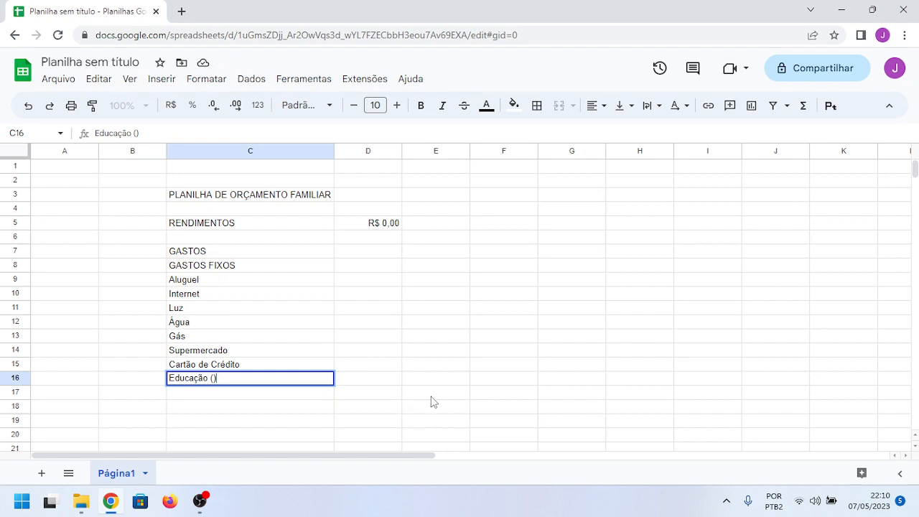
pyautogui.write('curso de ')
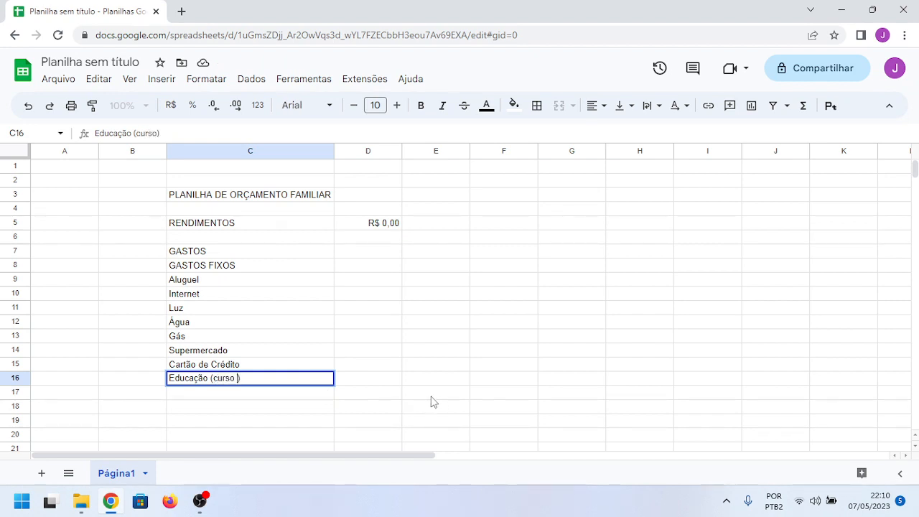
pyautogui.write('inglês, ')
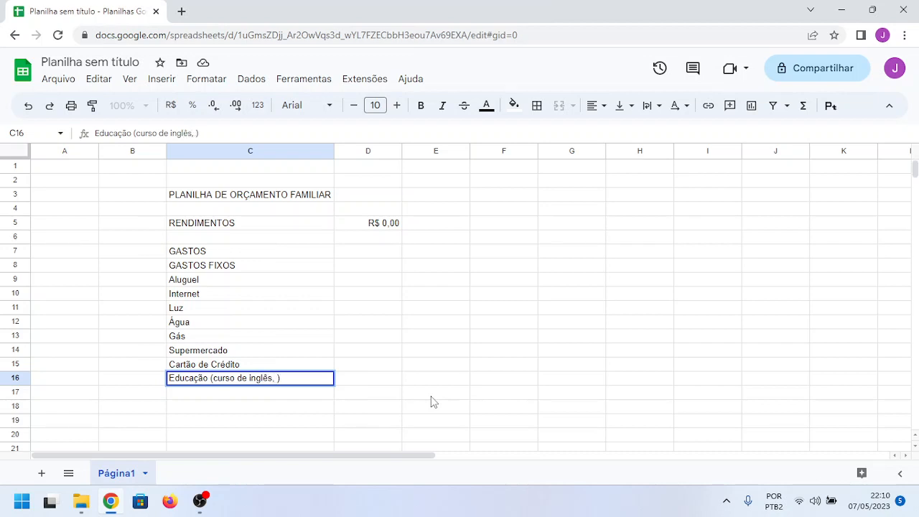
pyautogui.write('faculdade')
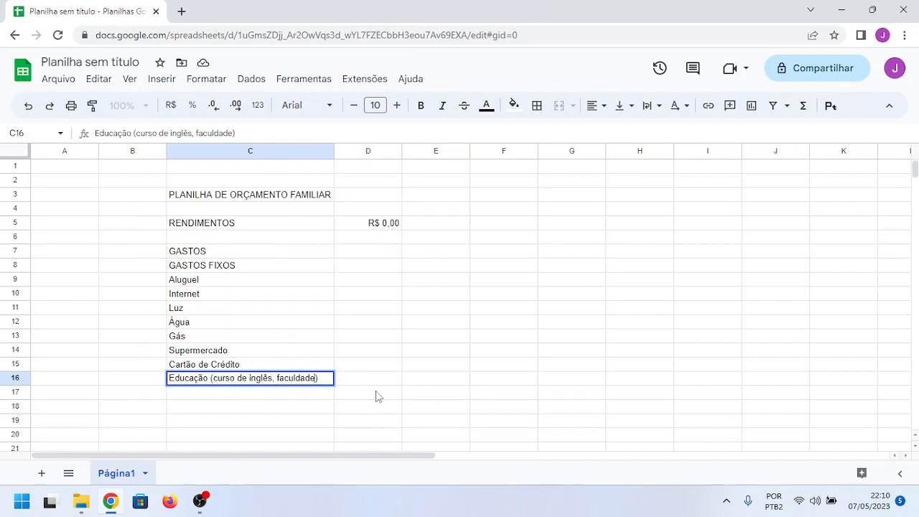
pyautogui.click(295, 396)
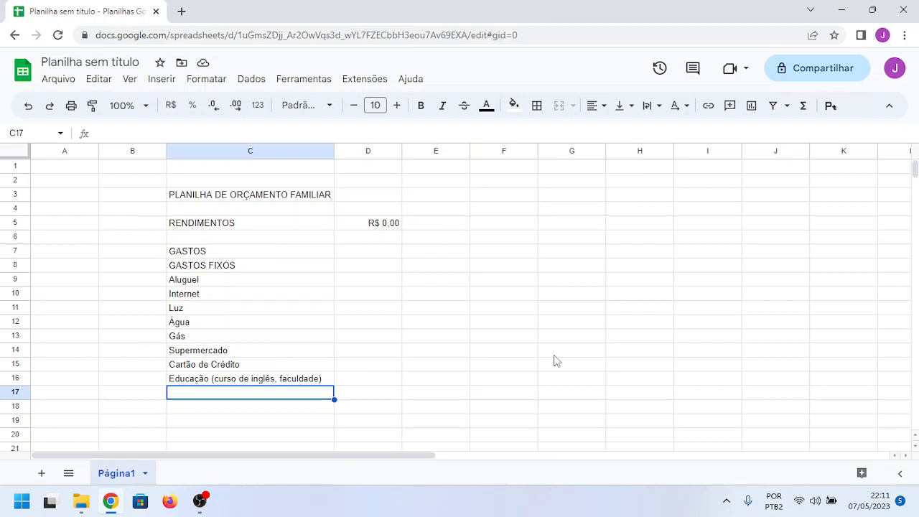
# Step: Enter the heading "GASTOS VARIÁVEIS" in cell C18, with "Medicamentos" as its first item in C19
pyautogui.press('Return')
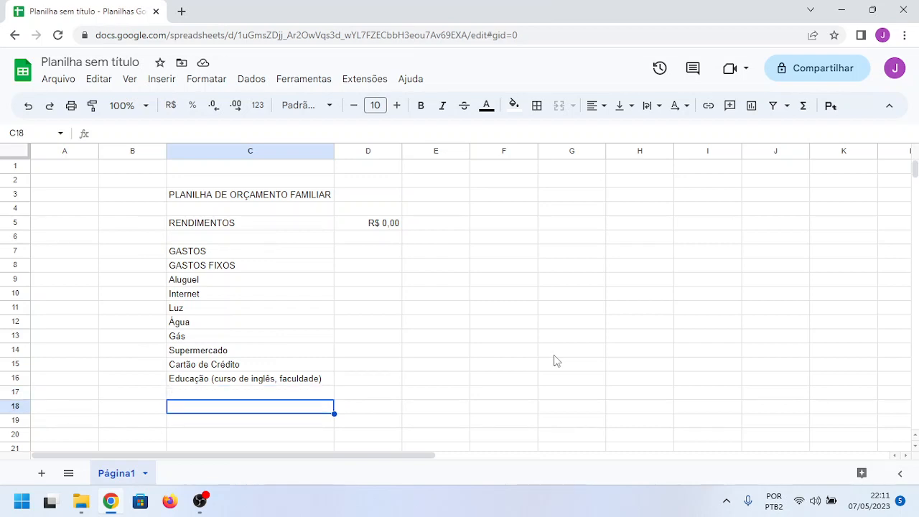
pyautogui.write('GASTOS ')
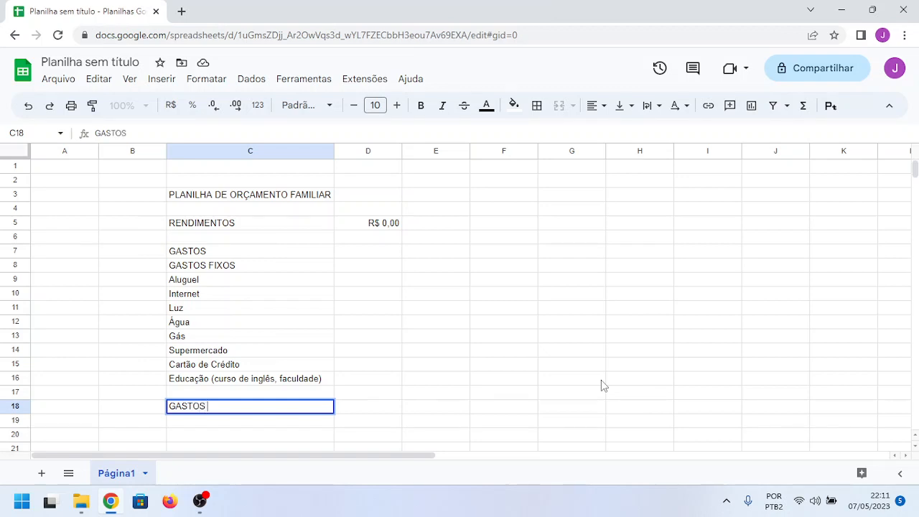
pyautogui.write('VARIÁVEIS')
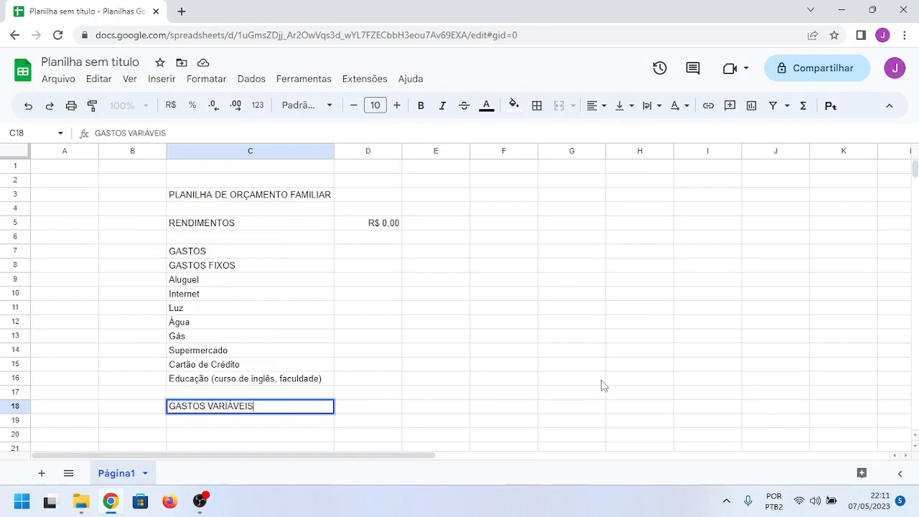
pyautogui.press('Return')
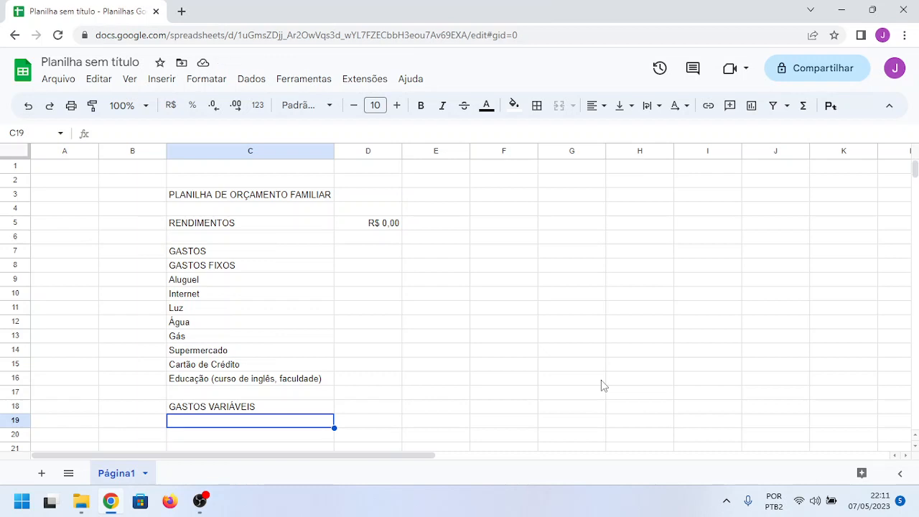
pyautogui.write('Medicamentos')
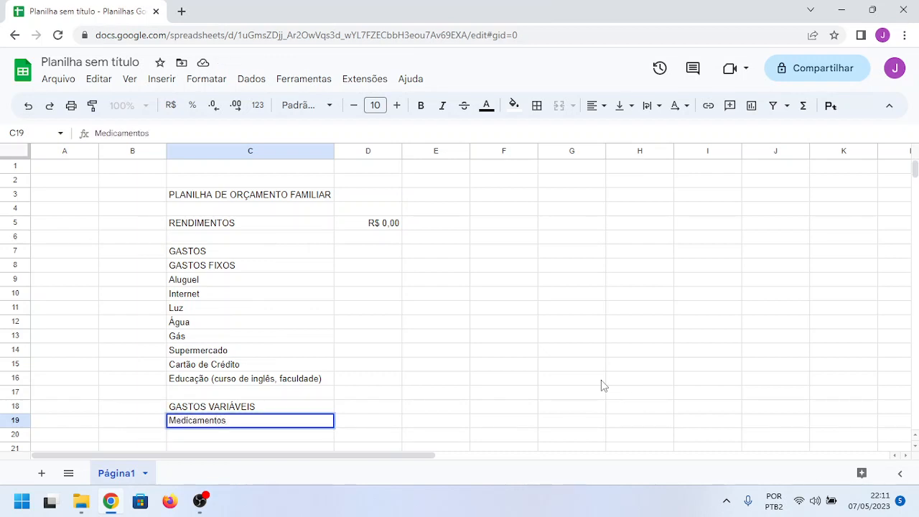
pyautogui.press('Return')
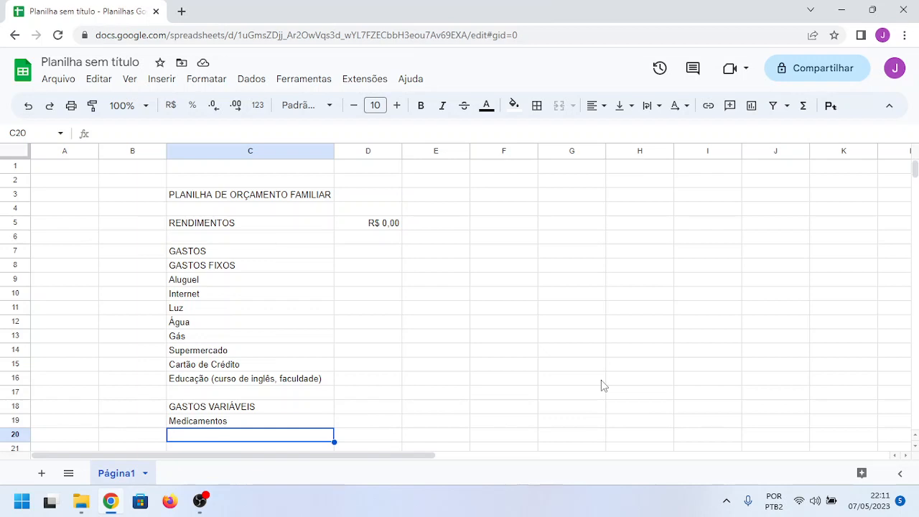
# Step: List "Diversão" as a variable expense in cell C20, directly below Medicamentos
pyautogui.press('Up')
pyautogui.press('Up')
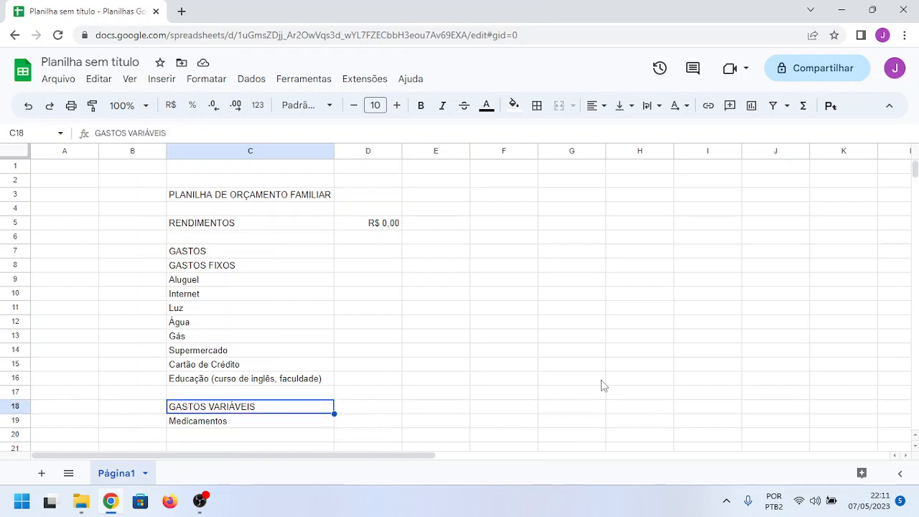
pyautogui.press('Down')
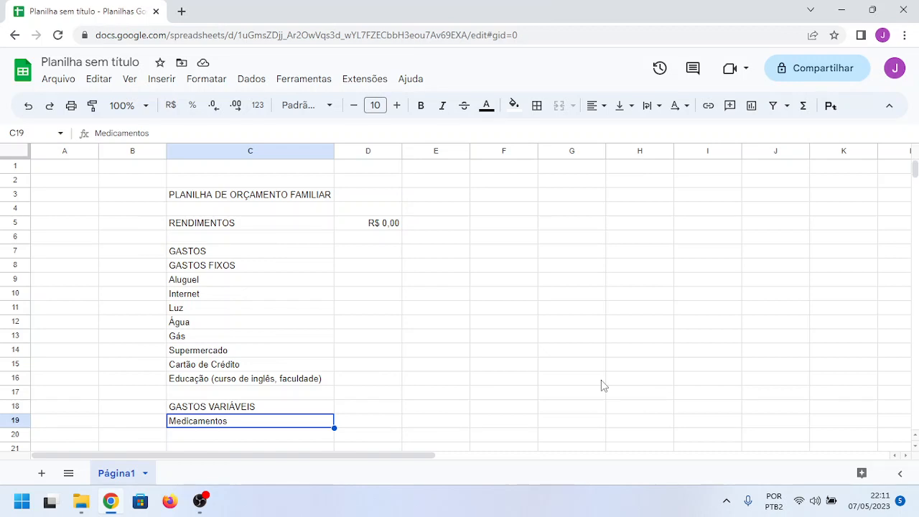
pyautogui.scroll(-1, 575, 366)
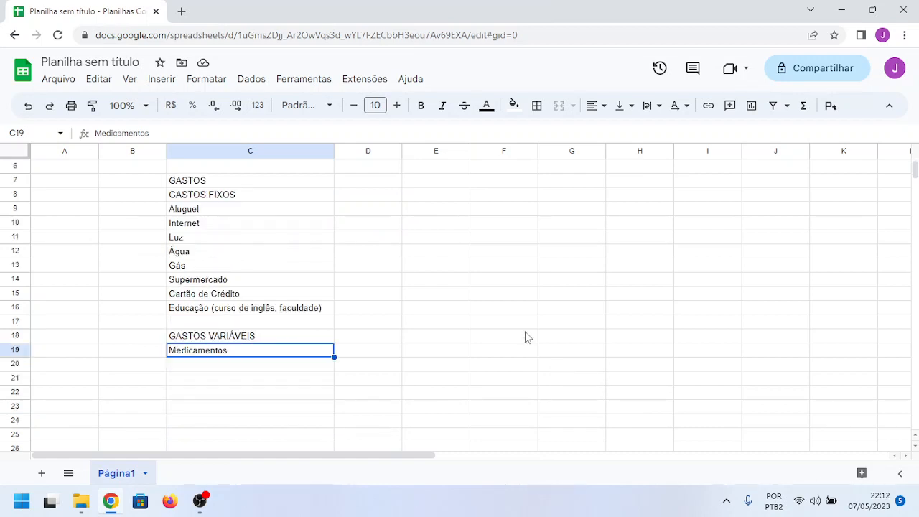
pyautogui.press('Down')
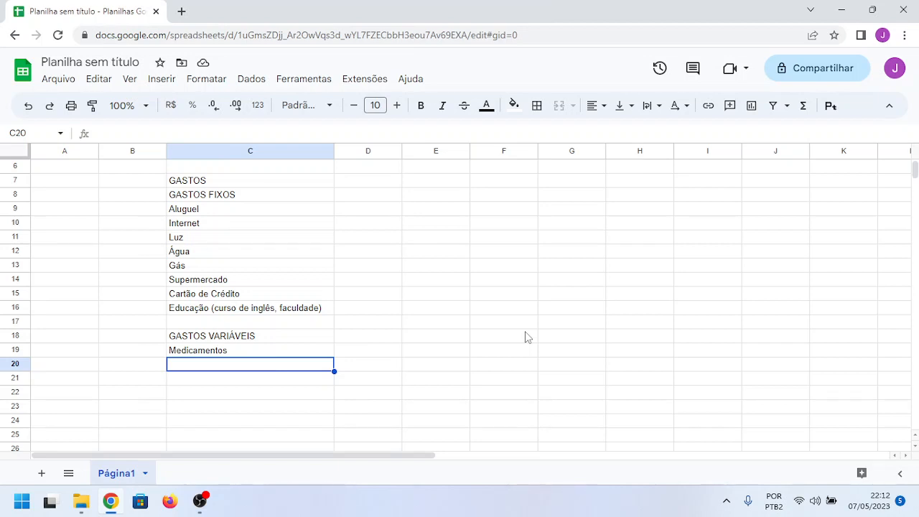
pyautogui.write('La')
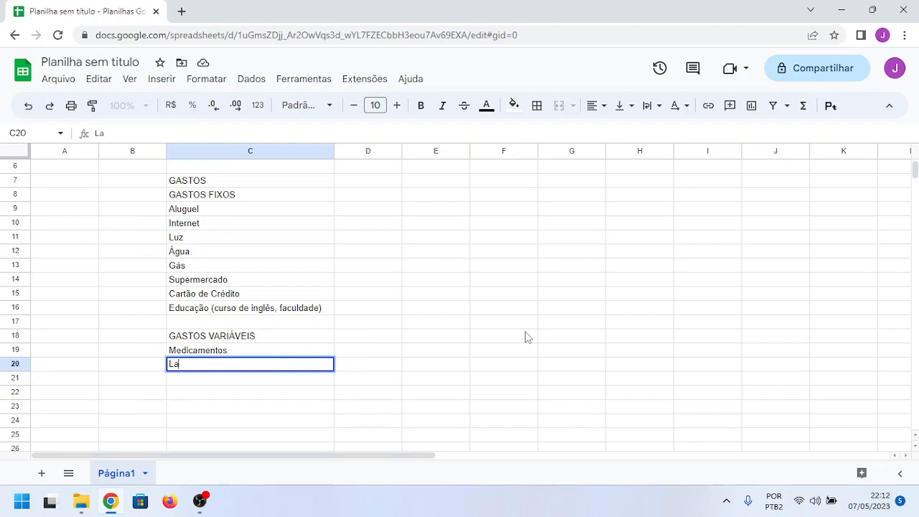
pyautogui.press('BackSpace')
pyautogui.press('BackSpace')
pyautogui.write('Diversão')
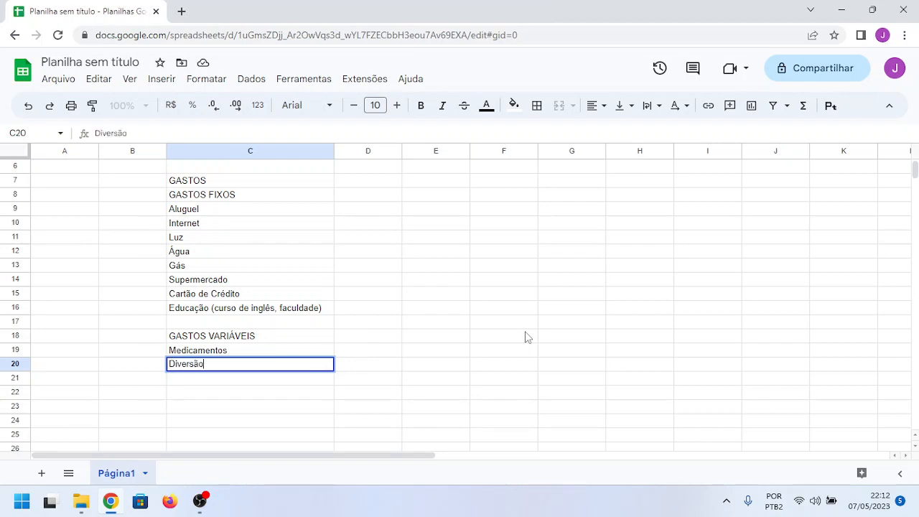
pyautogui.press('Return')
# Step: Set the variable expense in cell C20, below Medicamentos, to "Lazer (cinema, shopping)"
pyautogui.press('Up')
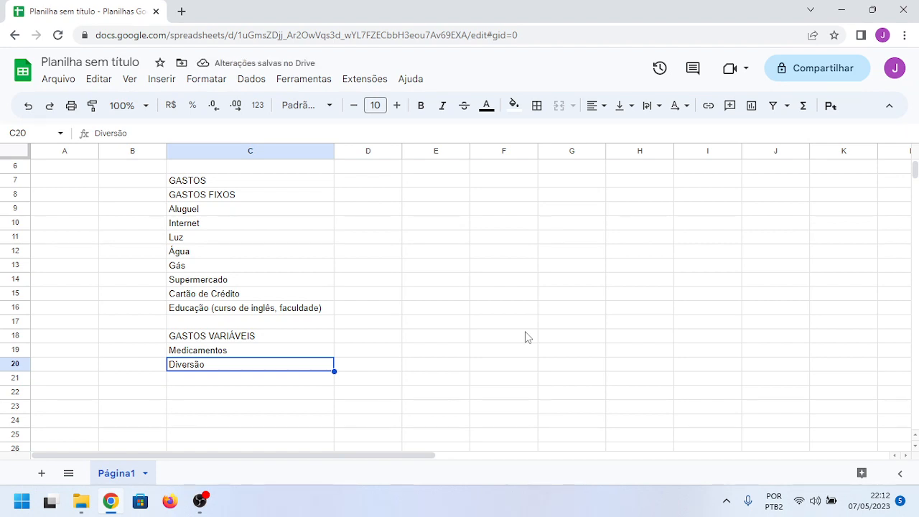
pyautogui.write('Lazer')
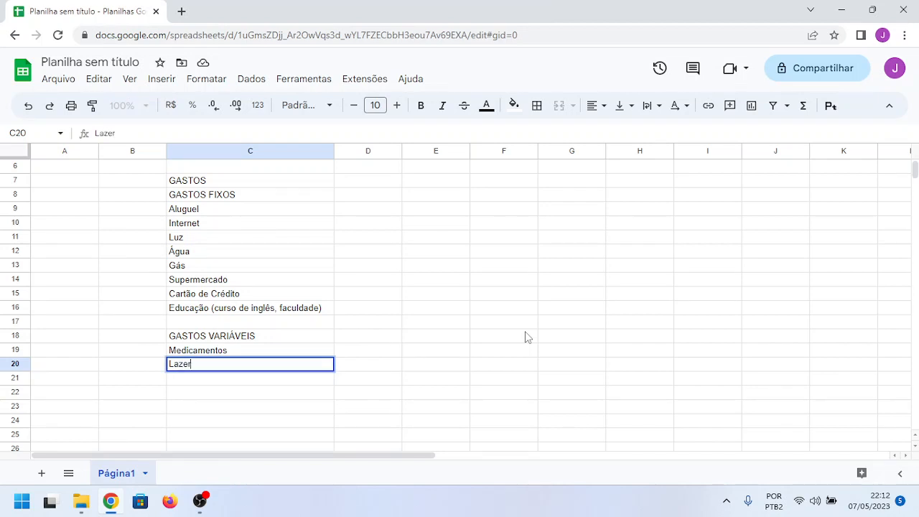
pyautogui.press('Return')
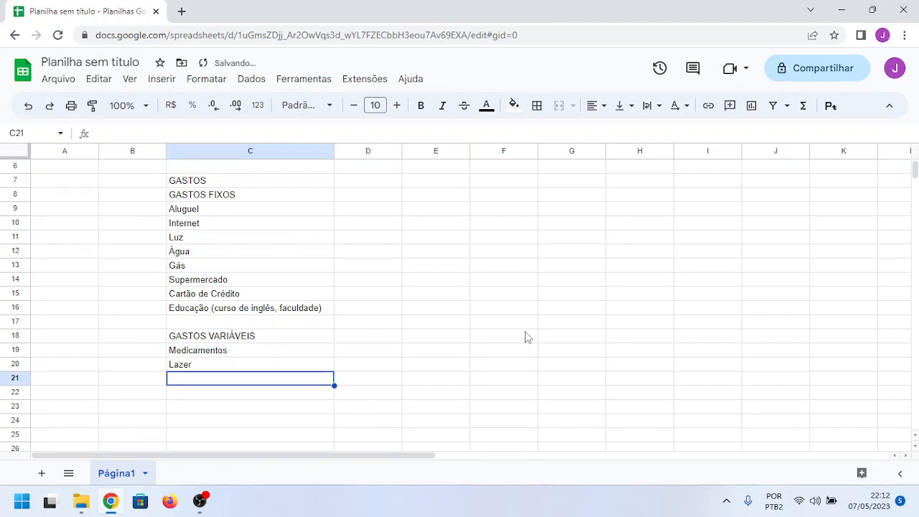
pyautogui.press('Up')
pyautogui.press('Right')
pyautogui.press('Left')
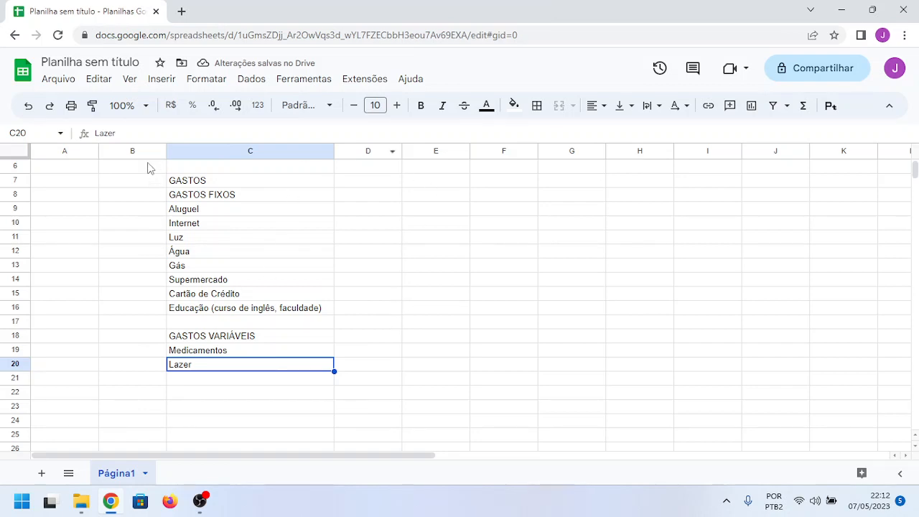
pyautogui.click(141, 130)
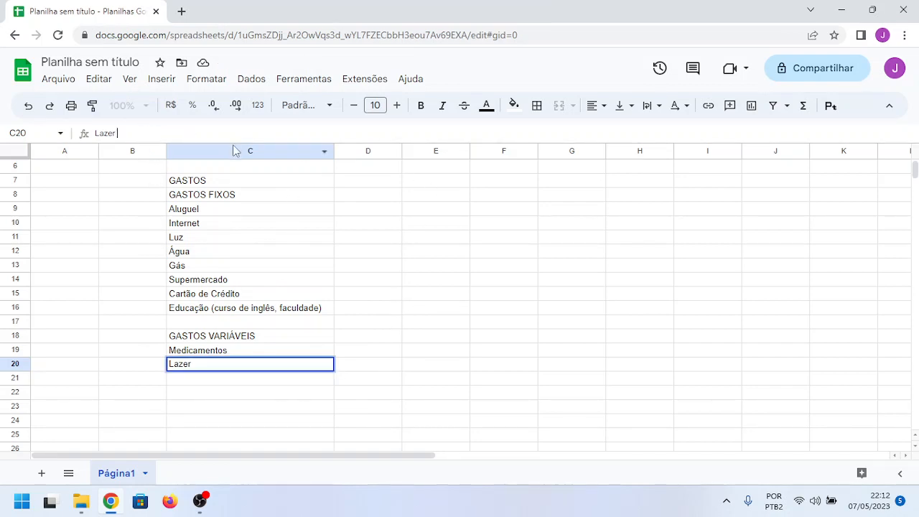
pyautogui.write('(cinema, sh')
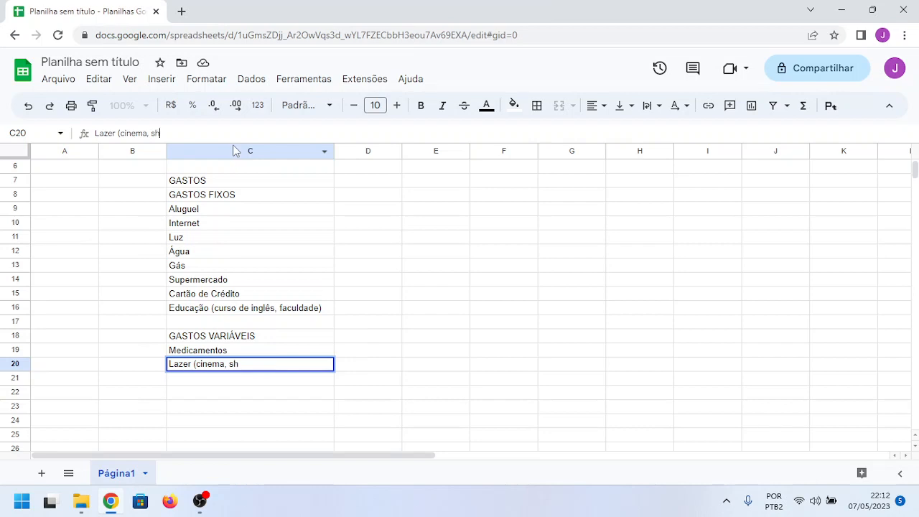
pyautogui.write('opping)')
pyautogui.press('Return')
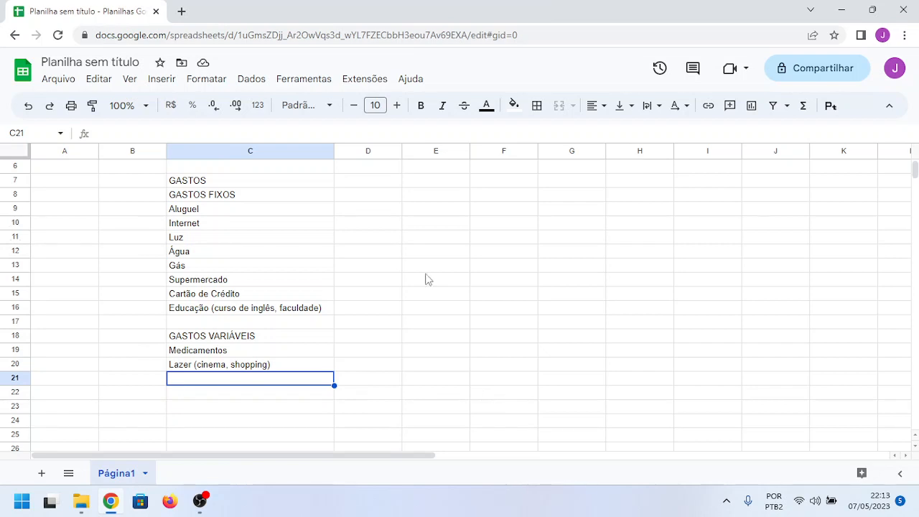
# Step: Merge the title cell C3 with D3 and center the title "PLANILHA DE ORÇAMENTO FAMILIAR" horizontally
pyautogui.scroll(2, 409, 222)
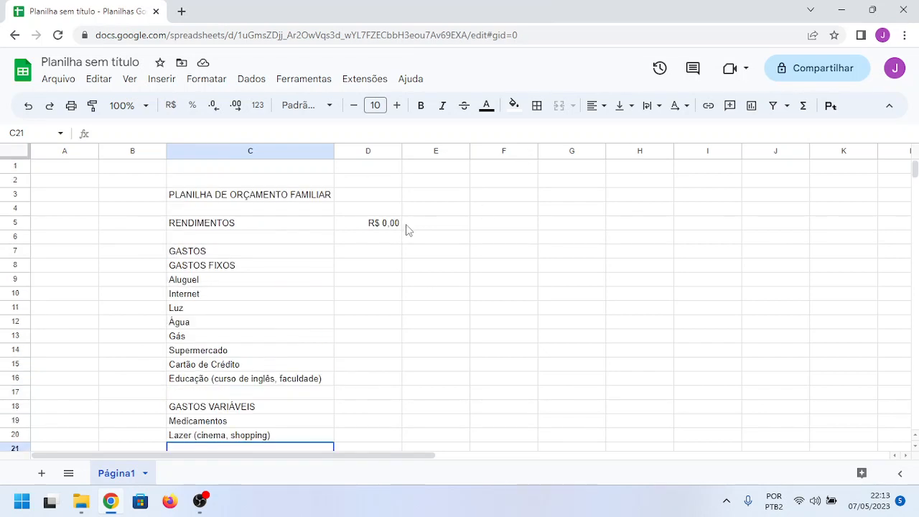
pyautogui.click(295, 198)
pyautogui.moveTo(311, 196); pyautogui.dragTo(351, 195)
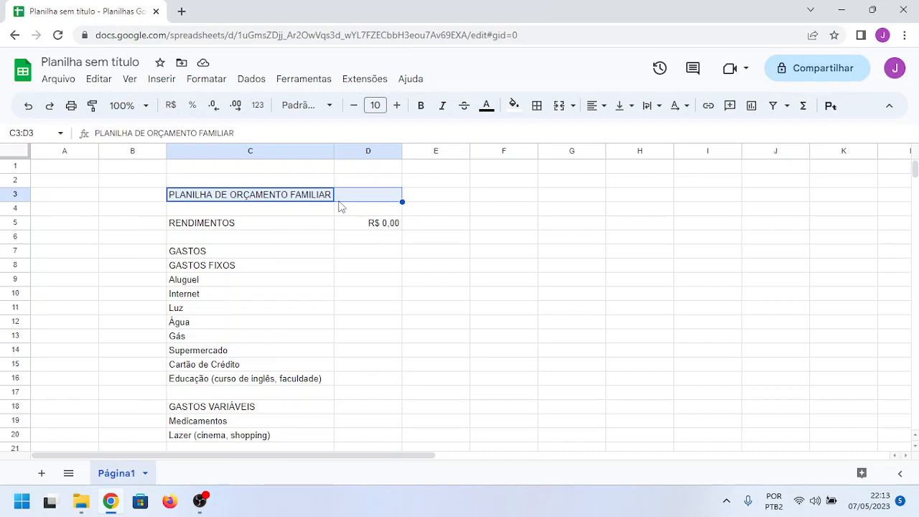
pyautogui.click(559, 106)
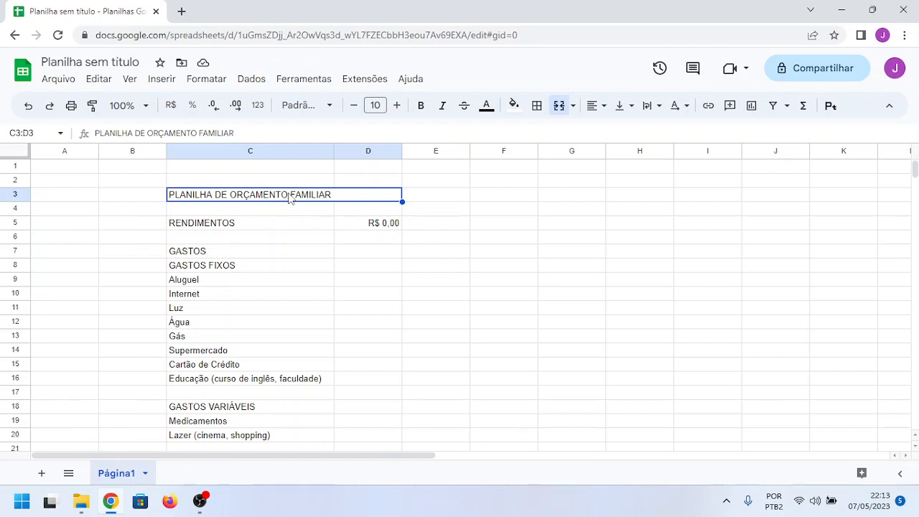
pyautogui.click(603, 107)
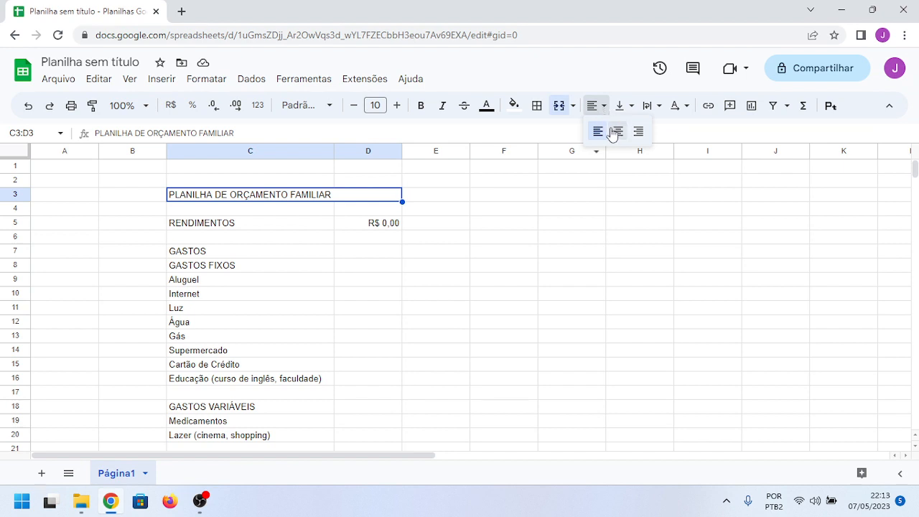
pyautogui.click(617, 130)
pyautogui.click(481, 282)
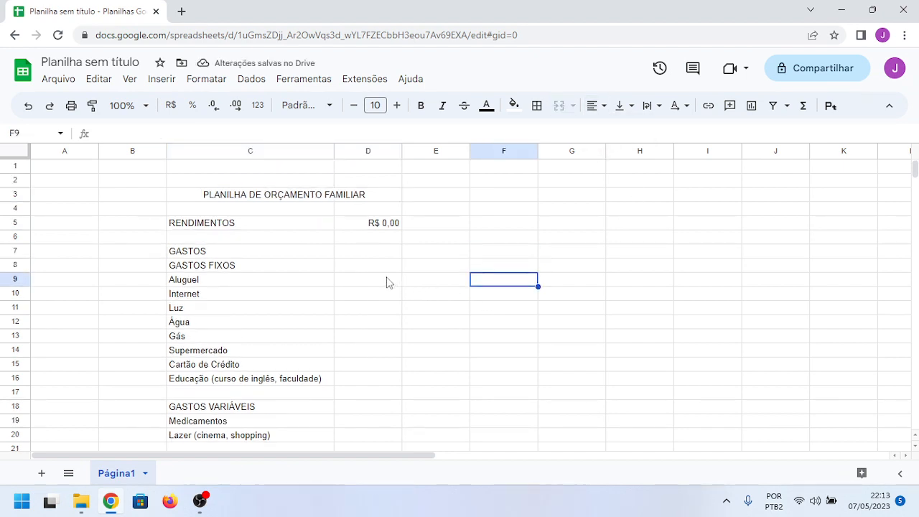
# Step: Add an outer border around the merged title cell C3:D3
pyautogui.click(279, 202)
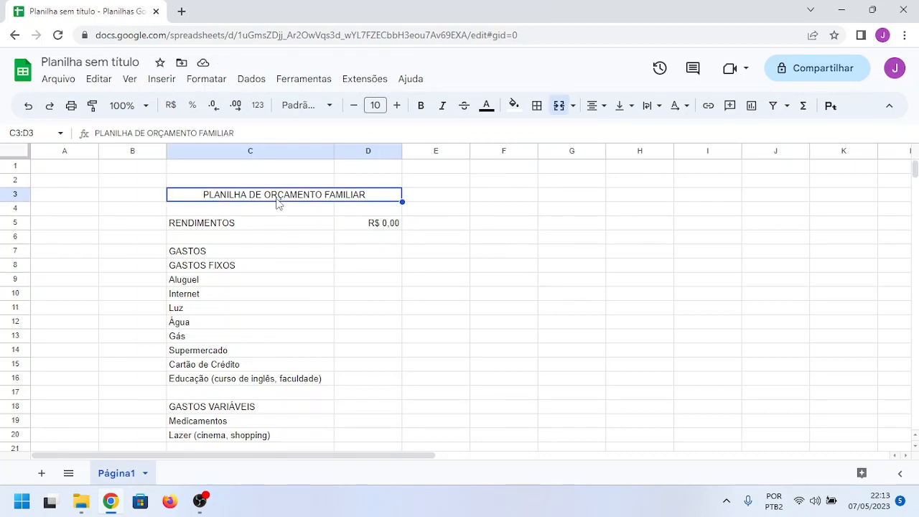
pyautogui.click(537, 108)
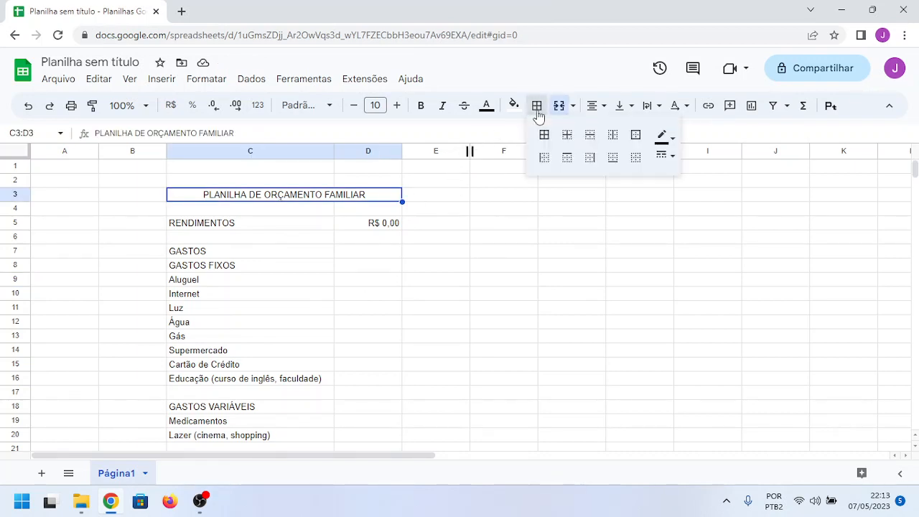
pyautogui.click(636, 137)
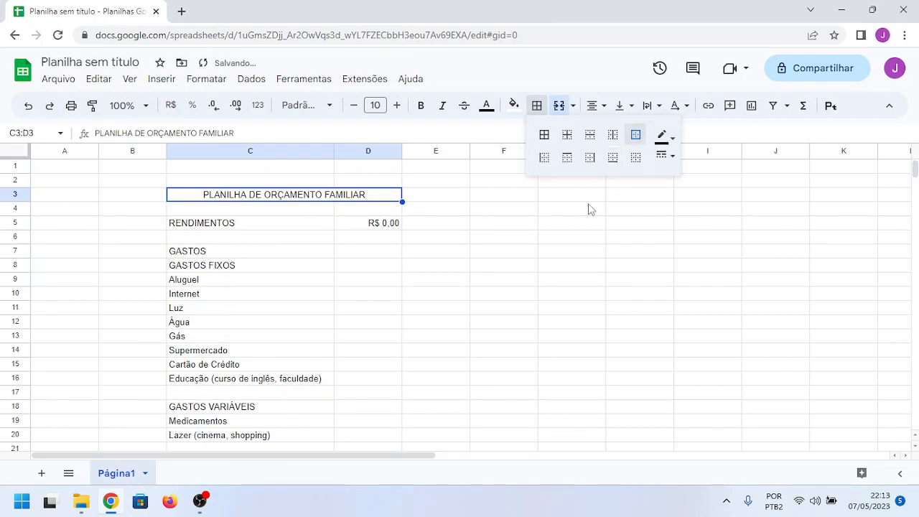
pyautogui.click(510, 240)
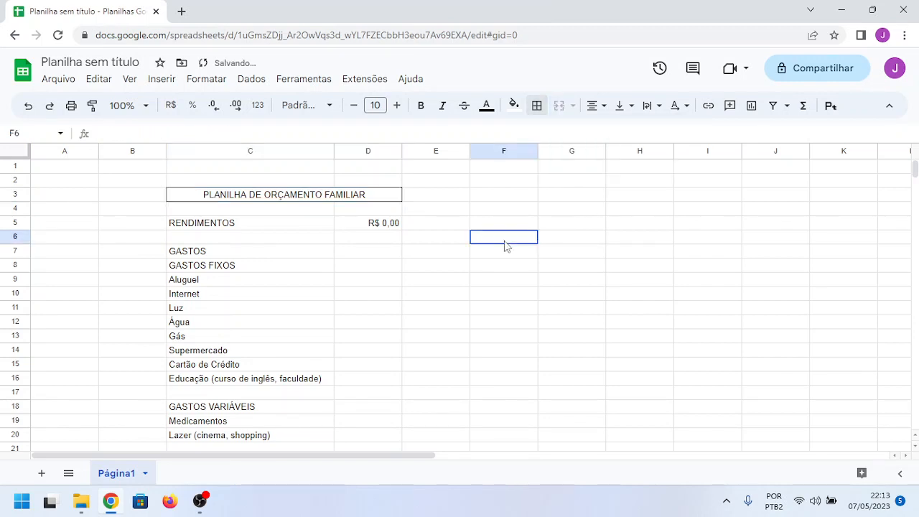
# Step: Make the title "PLANILHA DE ORÇAMENTO FAMILIAR" in the merged cell C3:D3 bold
pyautogui.click(257, 201)
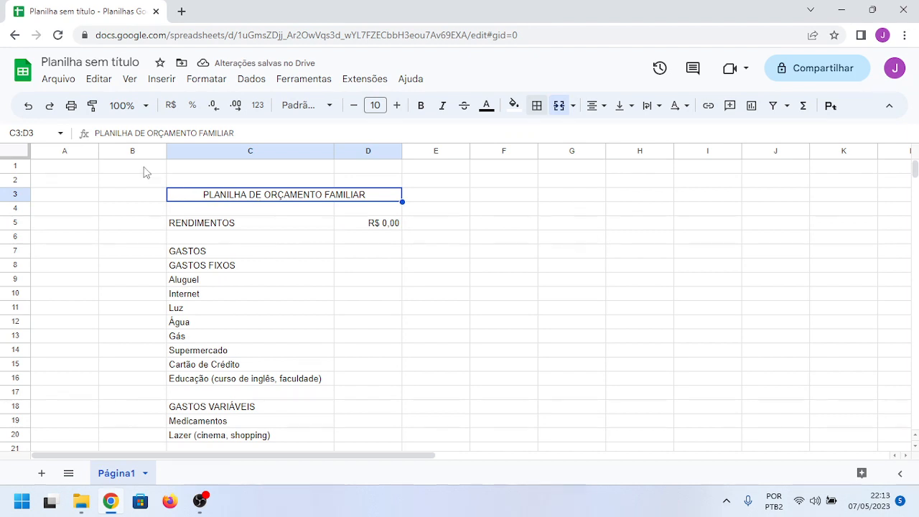
pyautogui.click(421, 105)
pyautogui.click(492, 225)
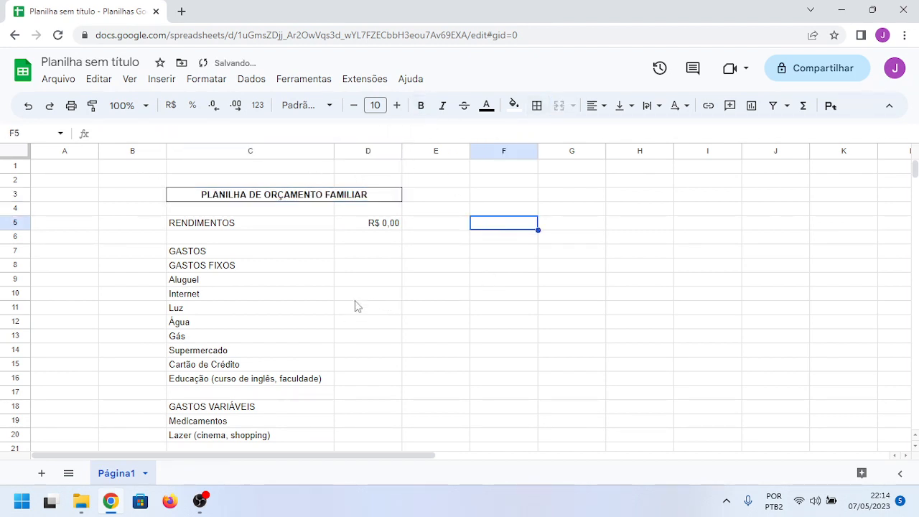
# Step: Apply all borders, outer and inner, to the range C4:D20 below the title
pyautogui.scroll(-1, 357, 295)
pyautogui.scroll(1, 357, 295)
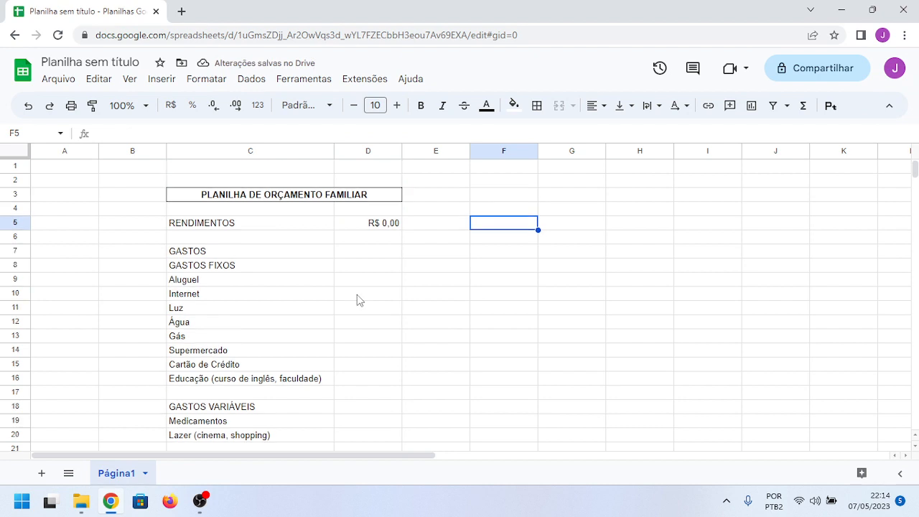
pyautogui.click(227, 226)
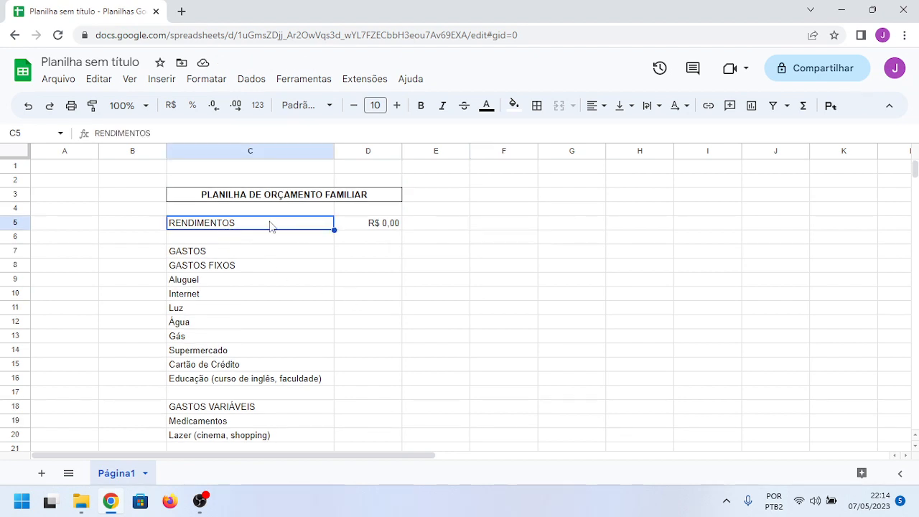
pyautogui.moveTo(219, 212); pyautogui.dragTo(367, 406)
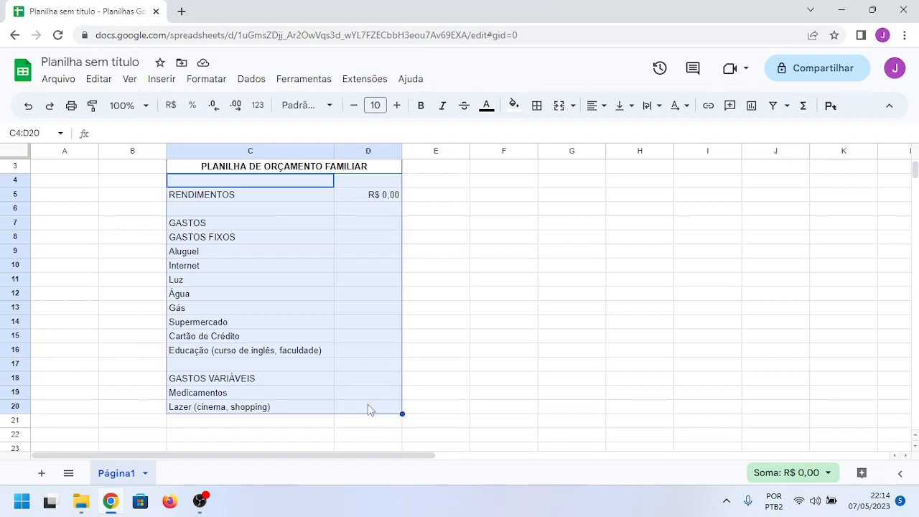
pyautogui.click(538, 109)
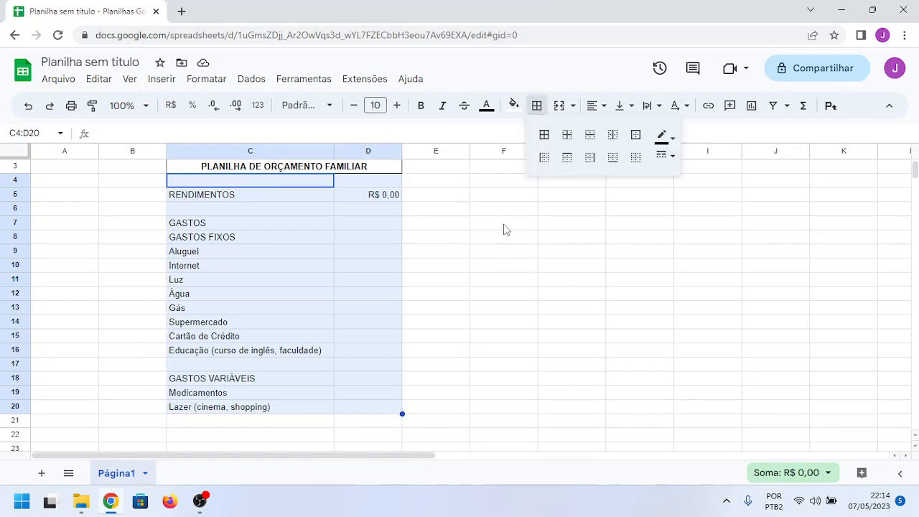
pyautogui.click(546, 146)
pyautogui.click(533, 281)
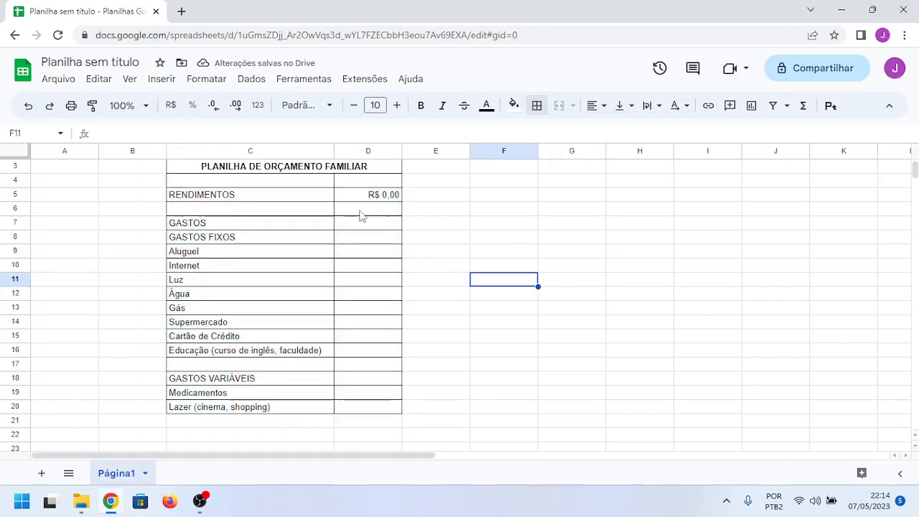
# Step: Format the value cells D6:D20 as Brazilian real (R$) currency
pyautogui.moveTo(362, 210); pyautogui.dragTo(367, 411)
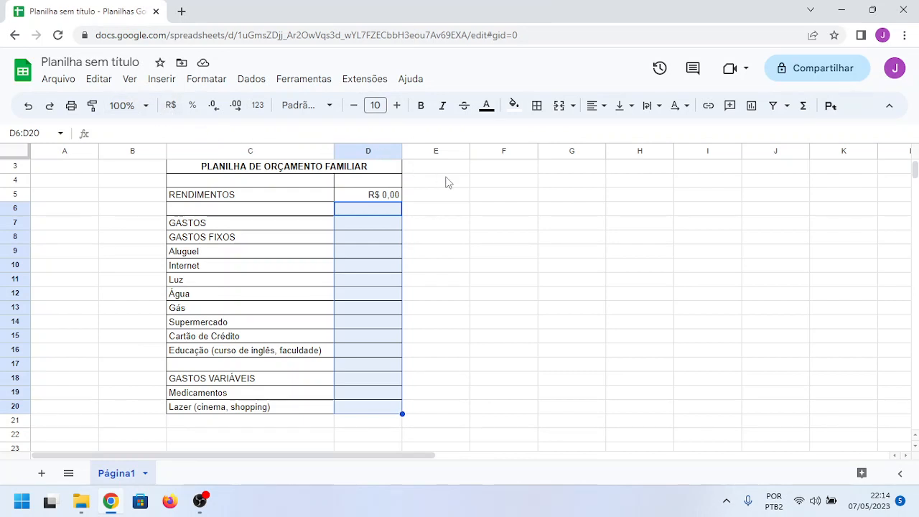
pyautogui.click(172, 108)
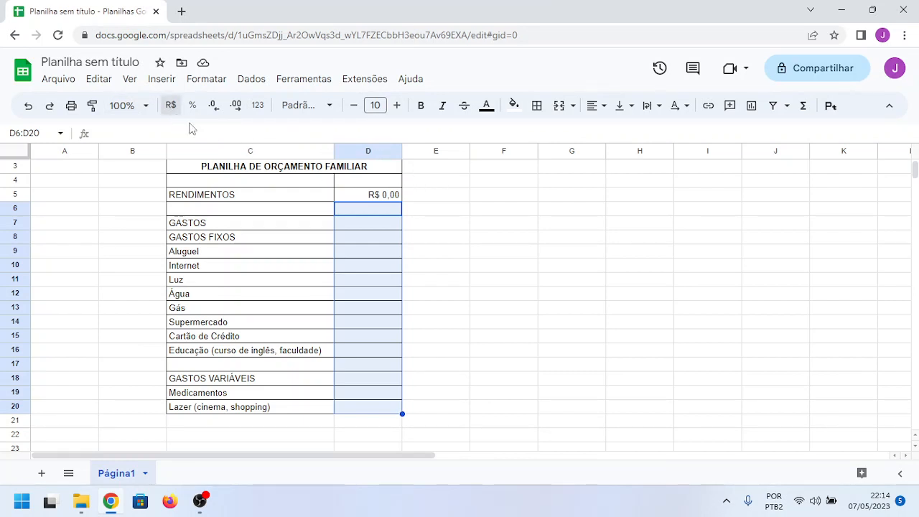
pyautogui.click(558, 260)
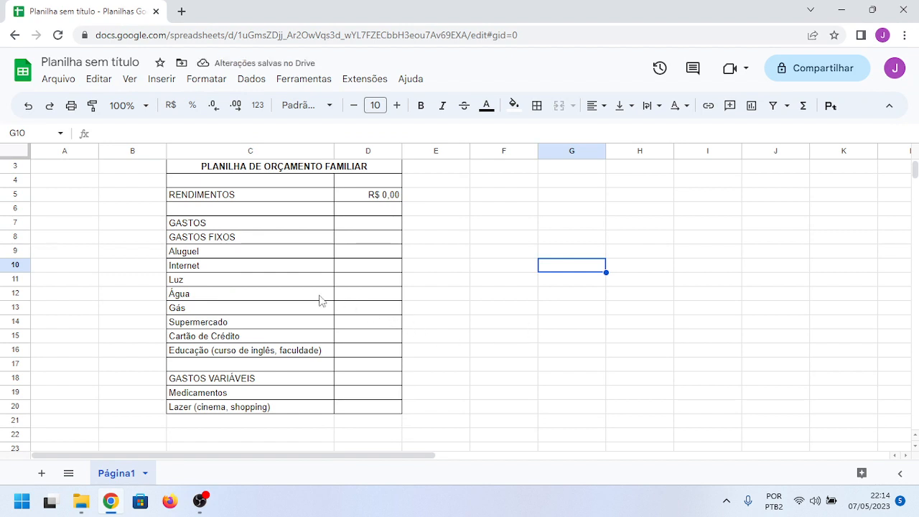
# Step: Enter the label "TOTAL" in cell C22, two rows below the last variable expense
pyautogui.scroll(-1, 320, 299)
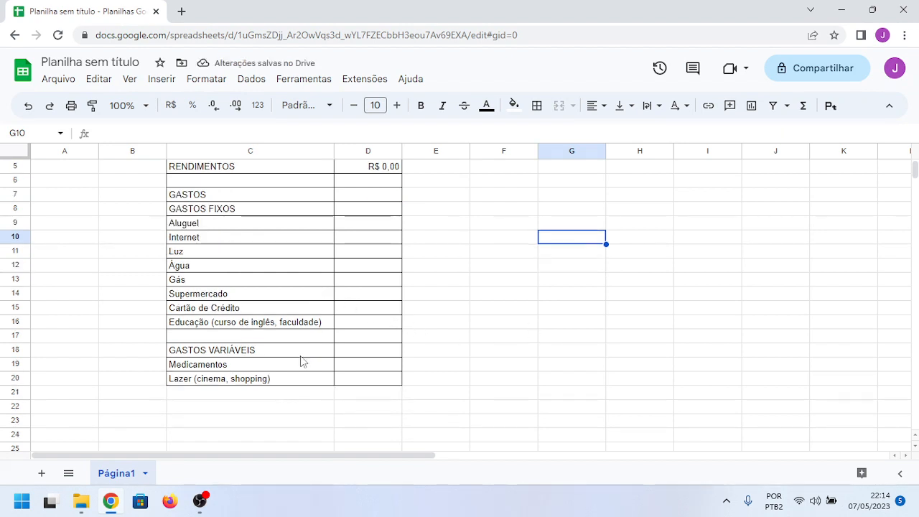
pyautogui.click(200, 409)
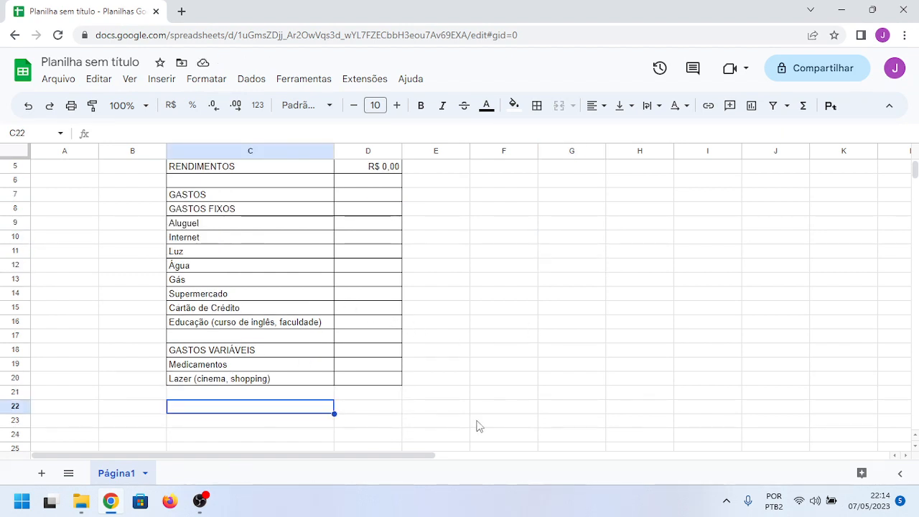
pyautogui.write('total')
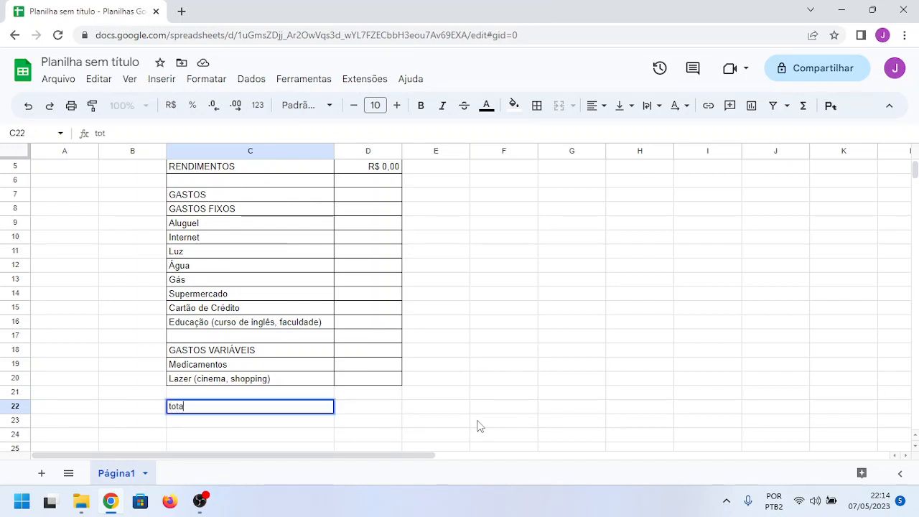
pyautogui.press('BackSpace')
pyautogui.press('BackSpace')
pyautogui.press('BackSpace')
pyautogui.press('BackSpace')
pyautogui.press('BackSpace')
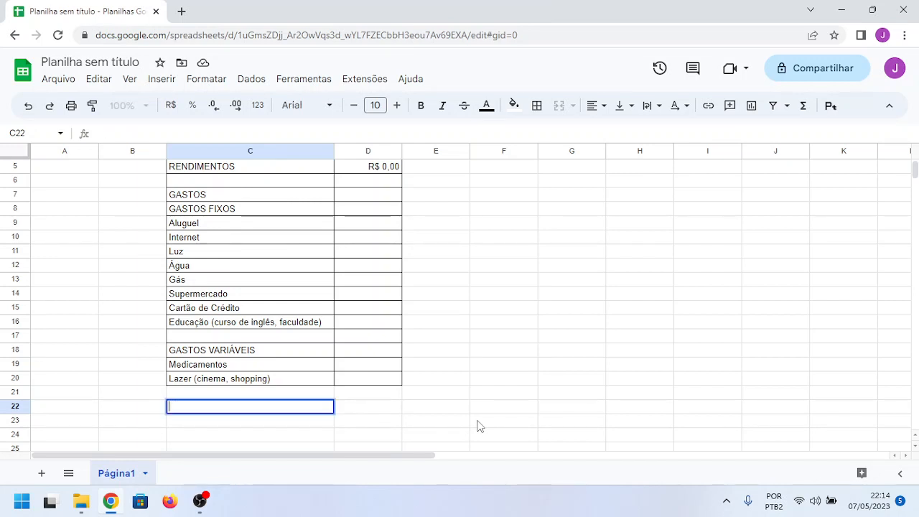
pyautogui.write('TOTAL')
pyautogui.press('Tab')
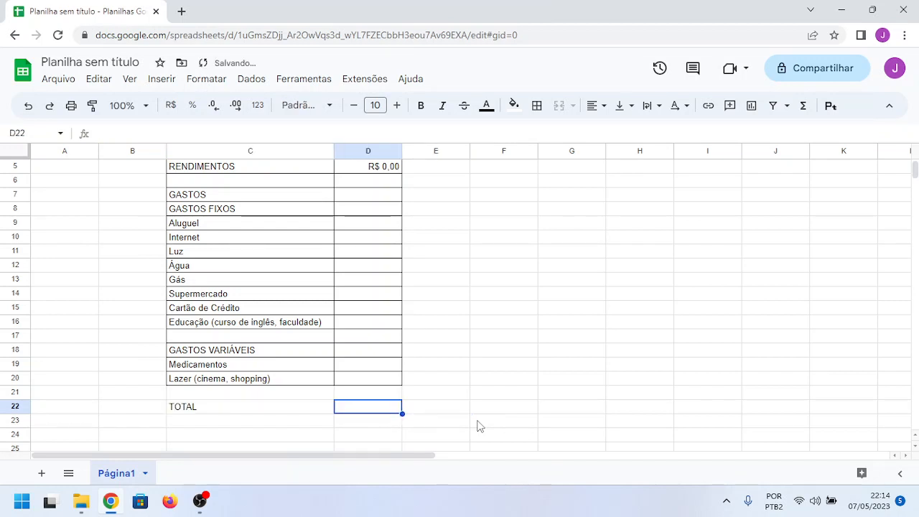
pyautogui.moveTo(259, 410); pyautogui.dragTo(342, 402)
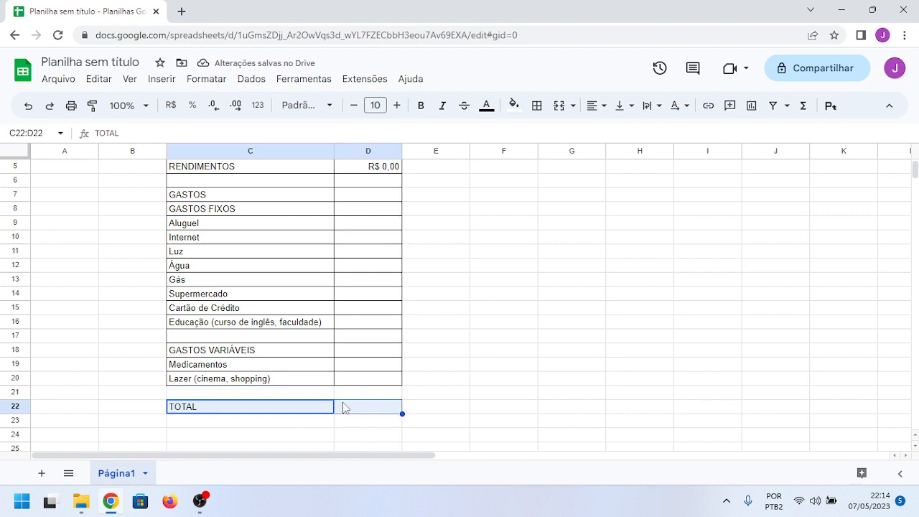
pyautogui.click(537, 106)
pyautogui.click(532, 251)
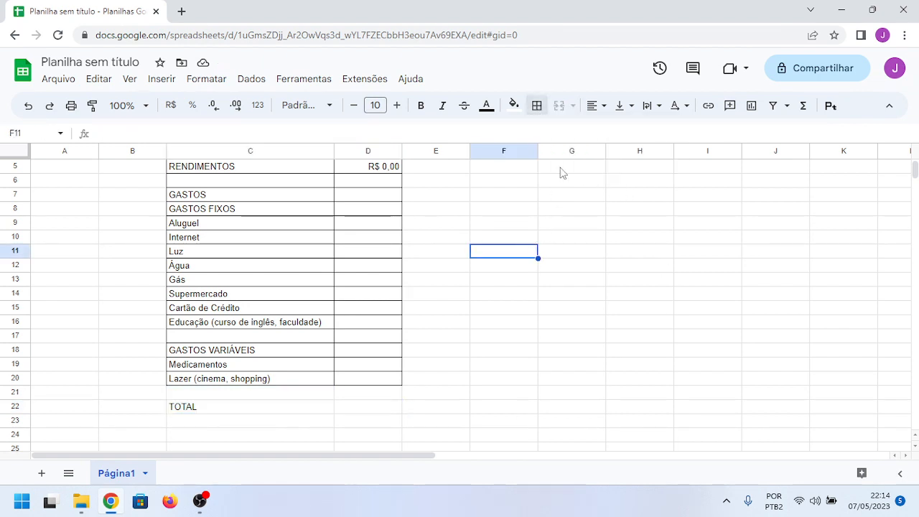
pyautogui.moveTo(227, 412); pyautogui.dragTo(352, 410)
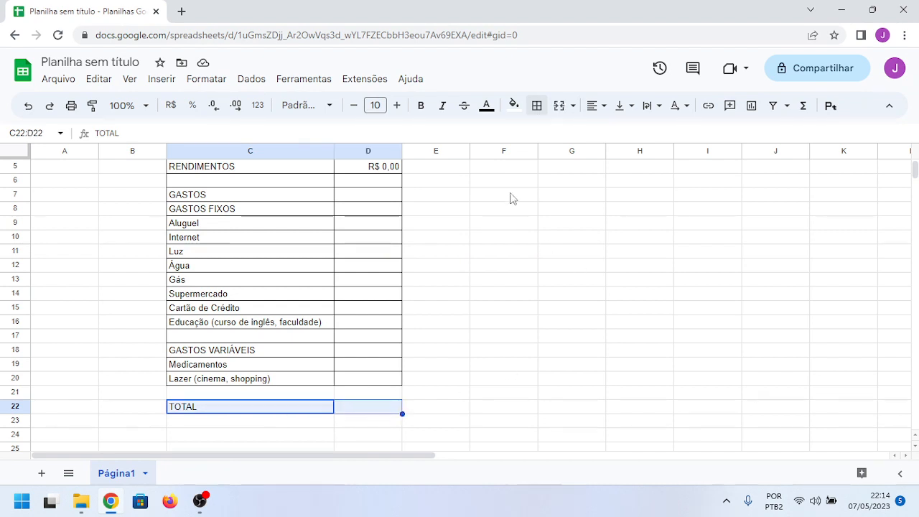
pyautogui.click(535, 107)
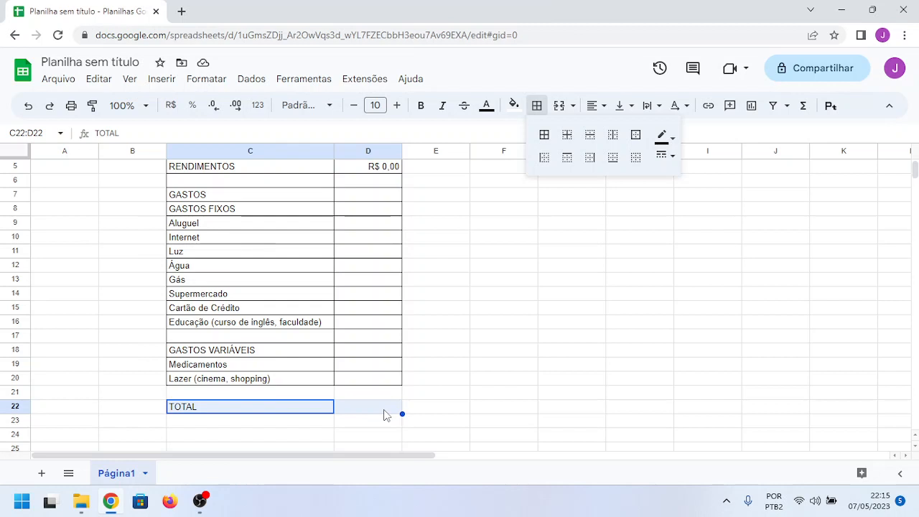
pyautogui.click(384, 411)
pyautogui.click(496, 313)
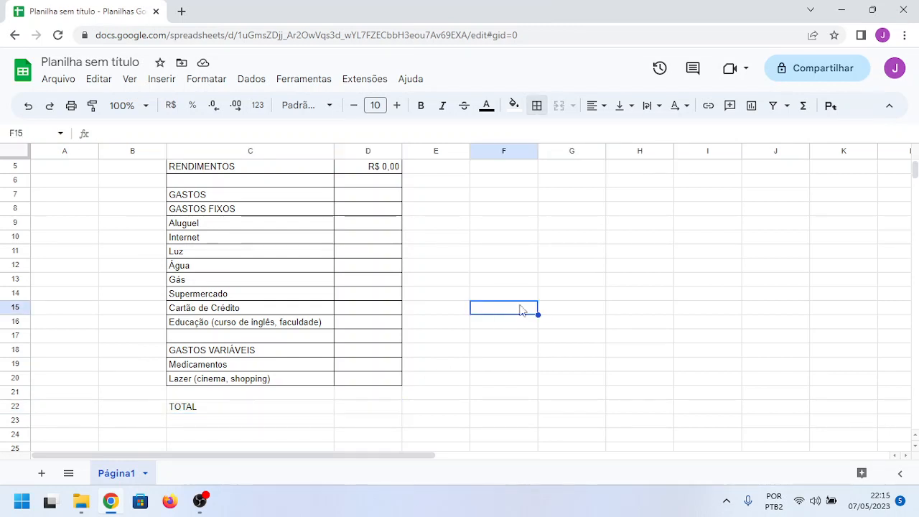
pyautogui.click(521, 335)
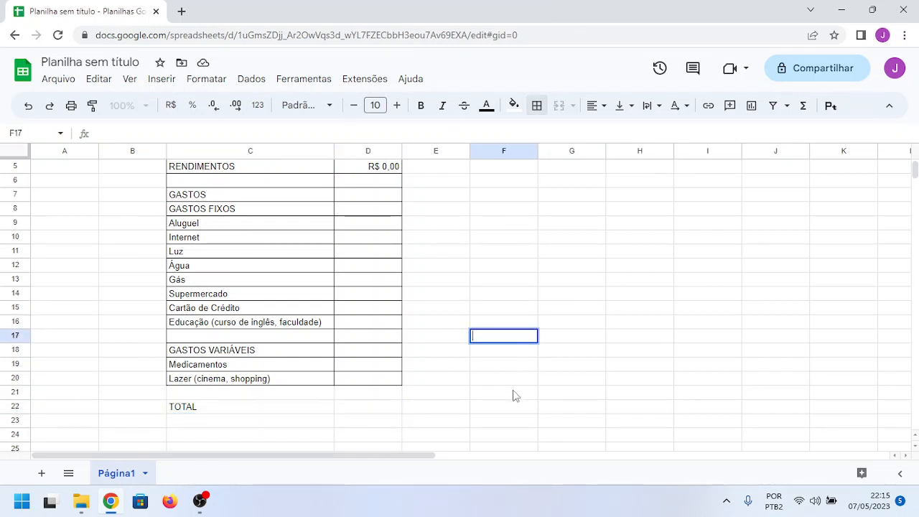
pyautogui.click(365, 407)
pyautogui.click(312, 415)
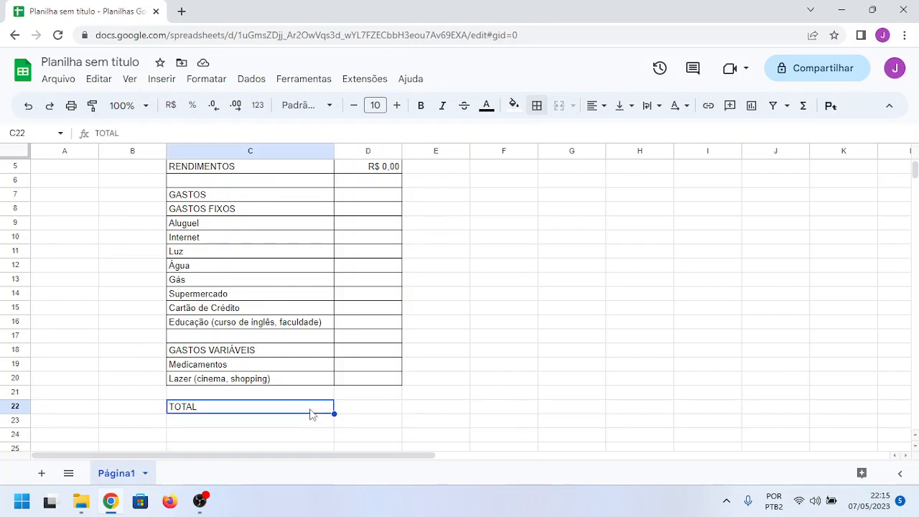
pyautogui.click(537, 106)
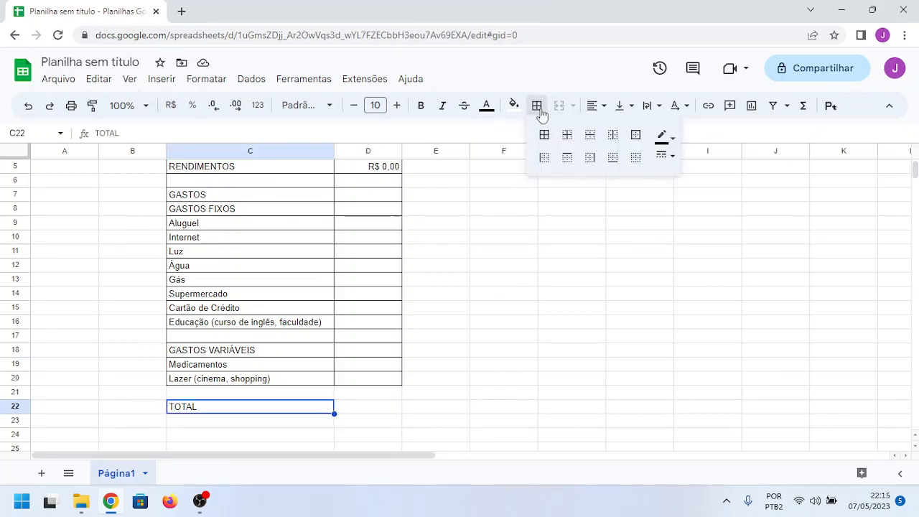
# Step: Apply all borders to cell D22 and to the TOTAL label cell C22
pyautogui.click(369, 415)
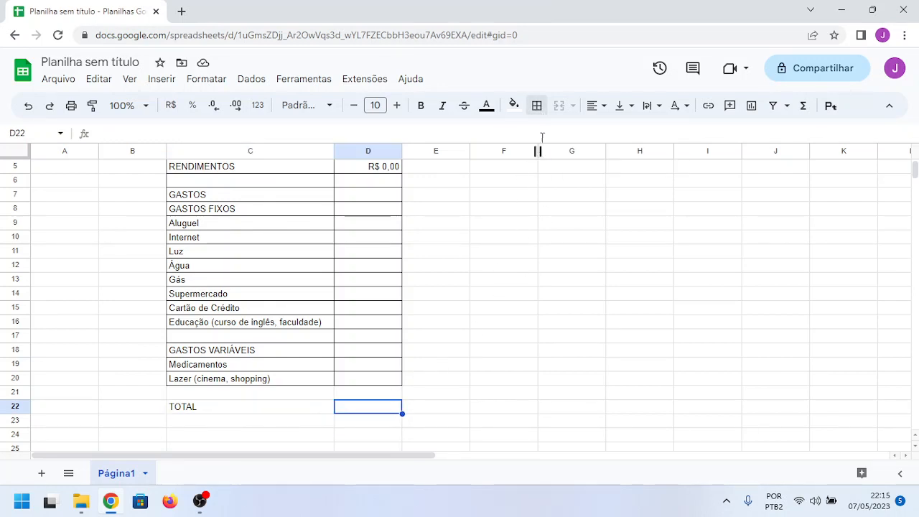
pyautogui.click(542, 107)
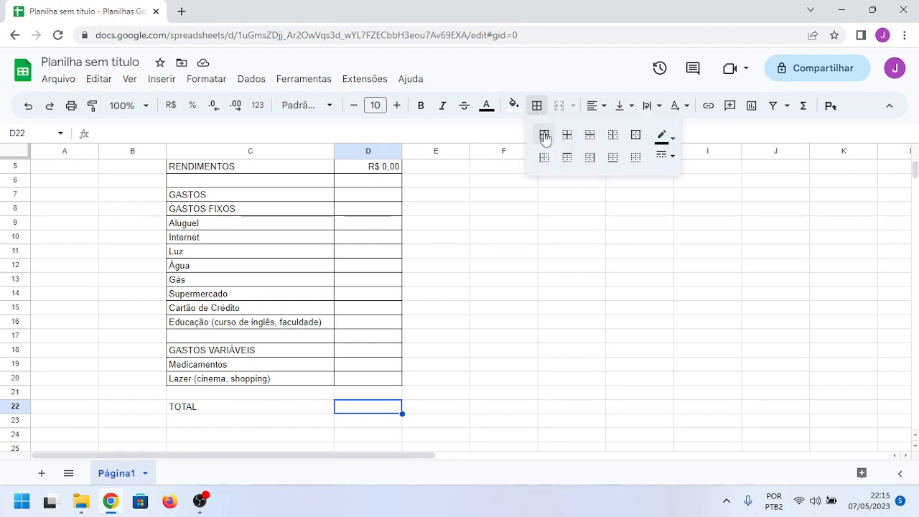
pyautogui.click(544, 135)
pyautogui.click(309, 414)
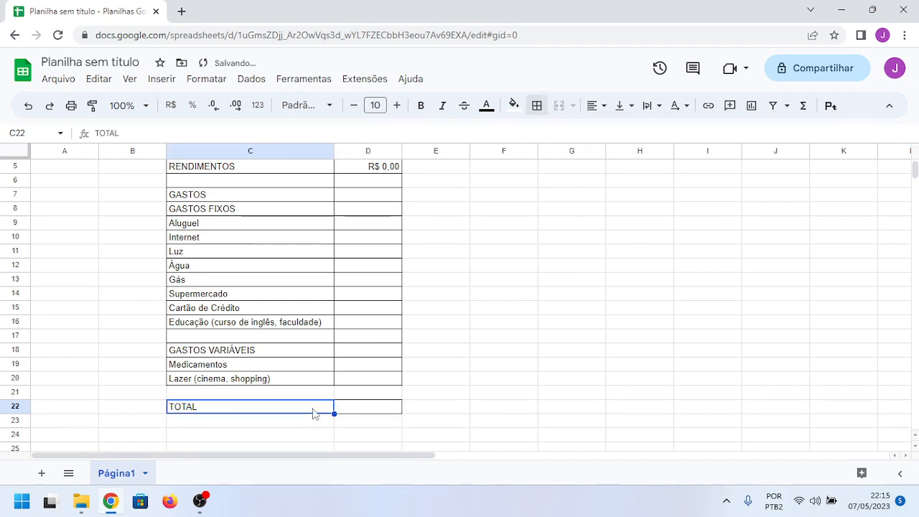
pyautogui.click(538, 109)
pyautogui.click(544, 135)
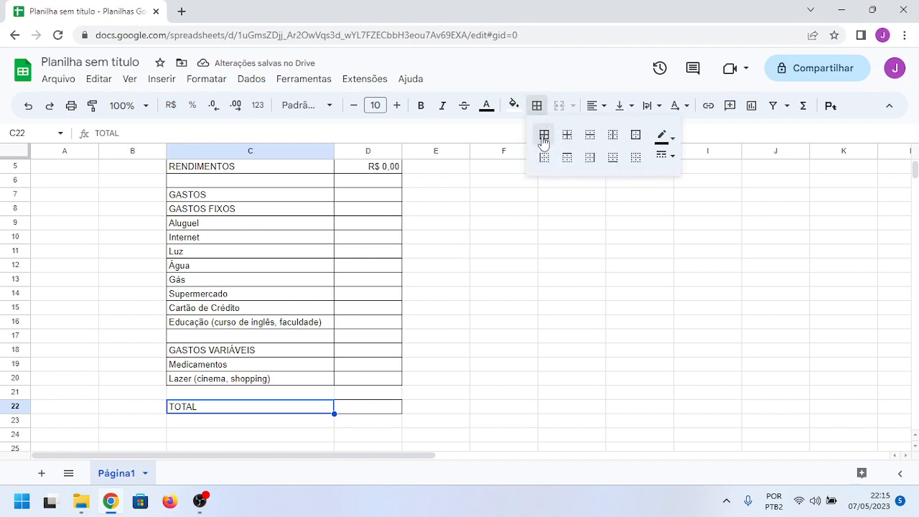
pyautogui.click(495, 350)
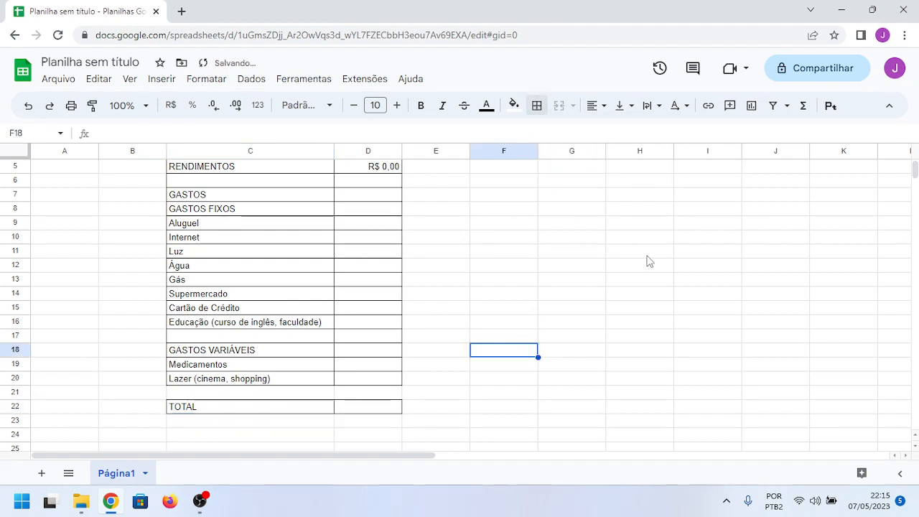
# Step: Remove all borders from the empty row C4:D4 between the title and RENDIMENTOS
pyautogui.scroll(1, 625, 265)
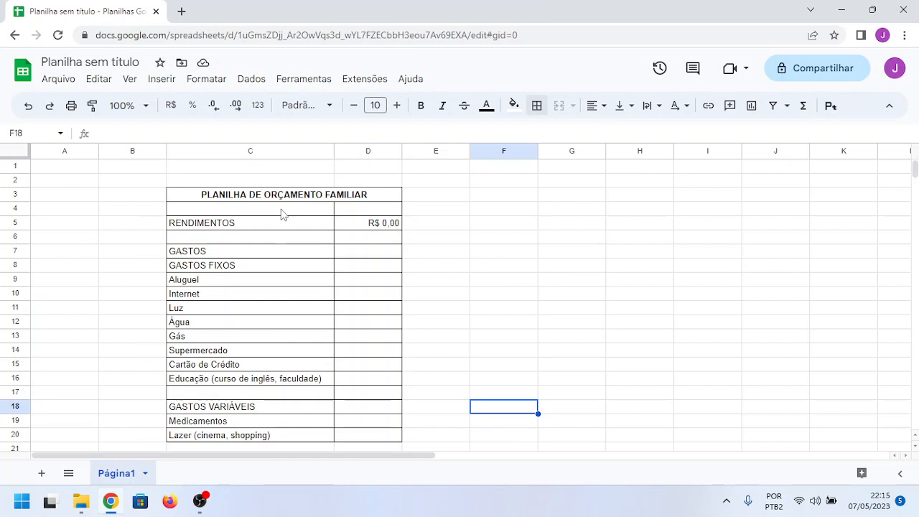
pyautogui.moveTo(282, 209); pyautogui.dragTo(351, 211)
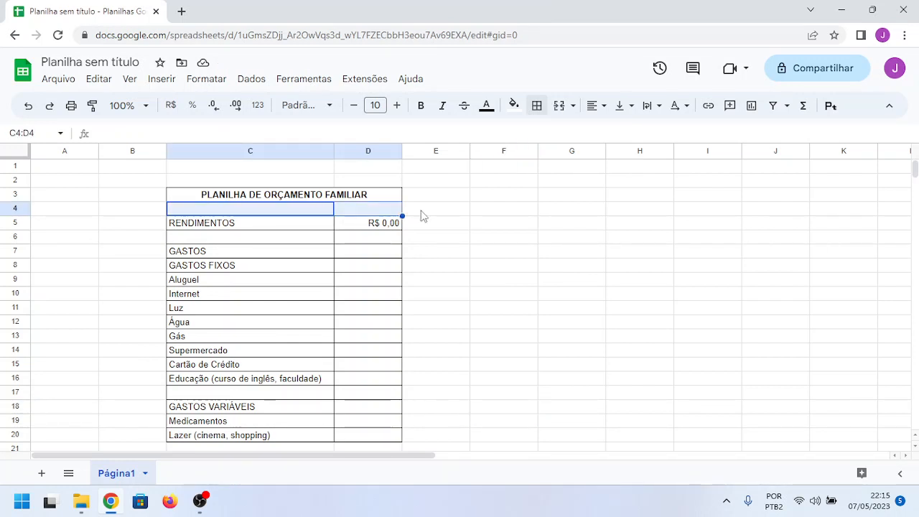
pyautogui.click(539, 107)
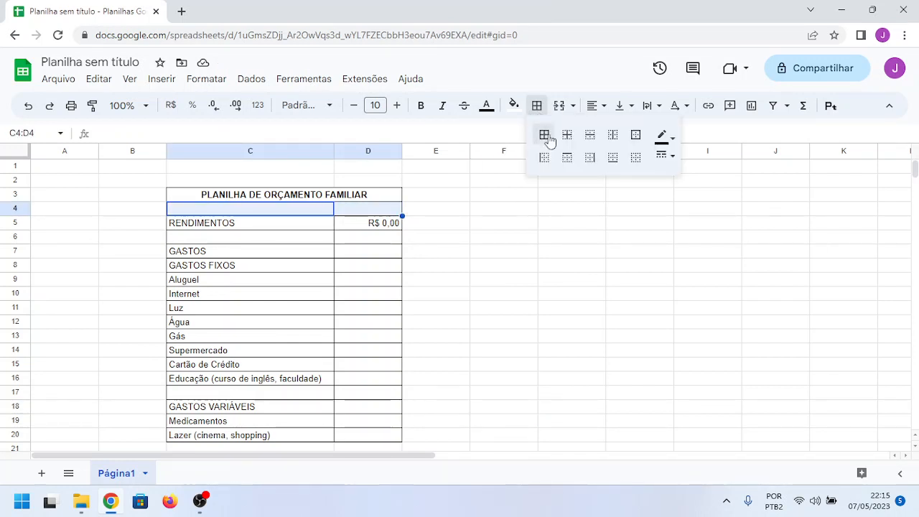
pyautogui.click(636, 160)
pyautogui.click(583, 239)
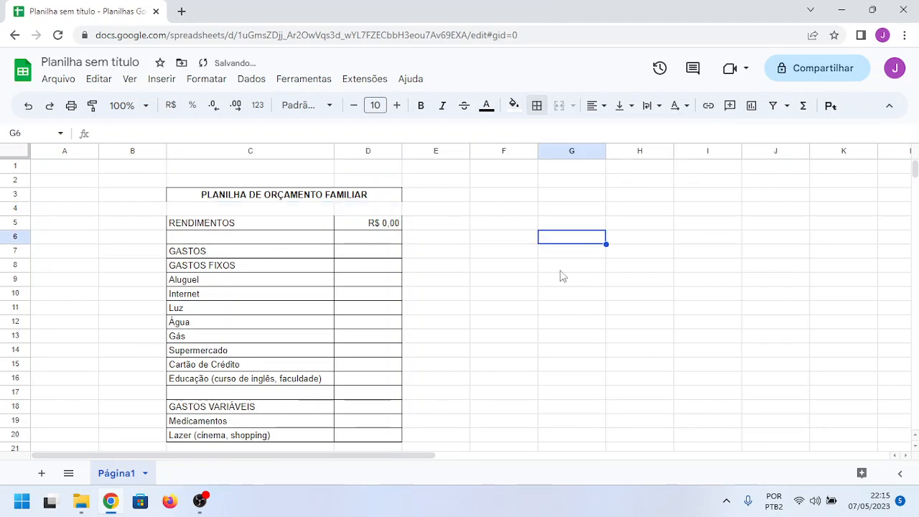
# Step: Reapply an outer border around the merged title cell C3:D3
pyautogui.click(287, 196)
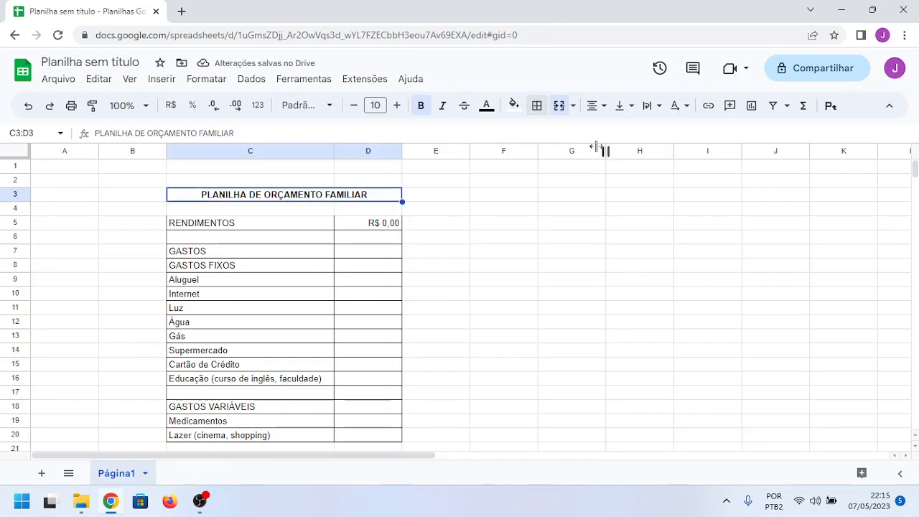
pyautogui.click(540, 108)
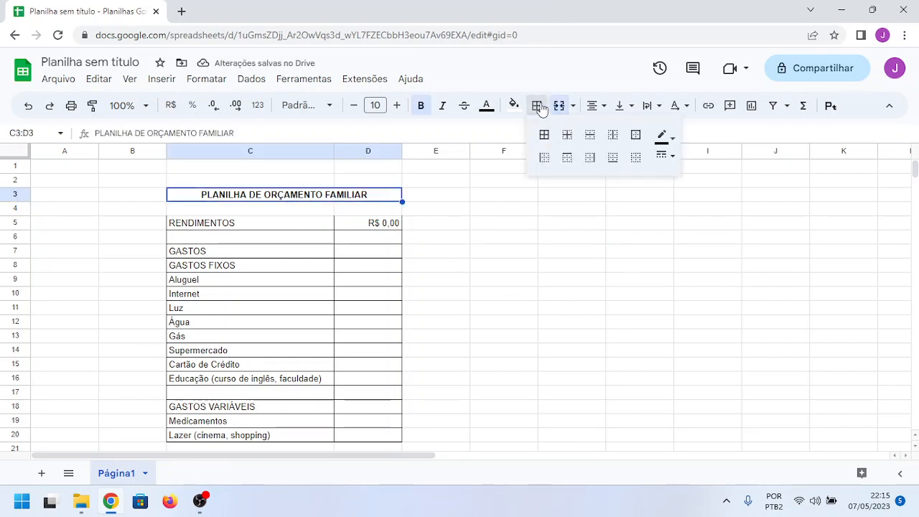
pyautogui.click(634, 138)
pyautogui.click(622, 208)
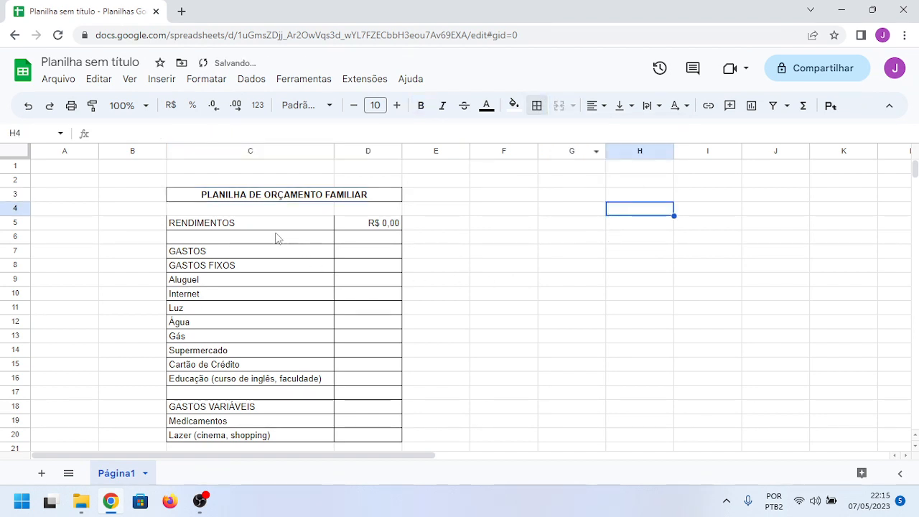
# Step: Apply all borders to the RENDIMENTOS row, cells C5:D5
pyautogui.moveTo(263, 224); pyautogui.dragTo(351, 227)
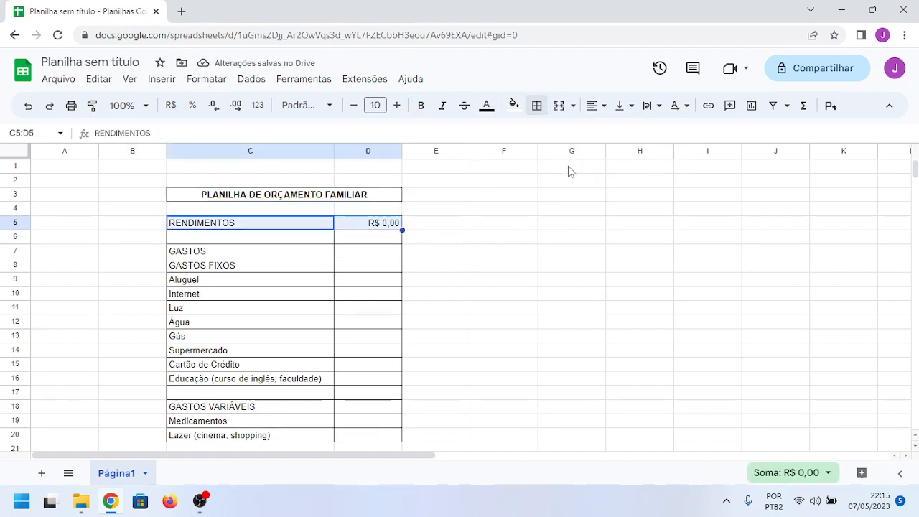
pyautogui.click(539, 114)
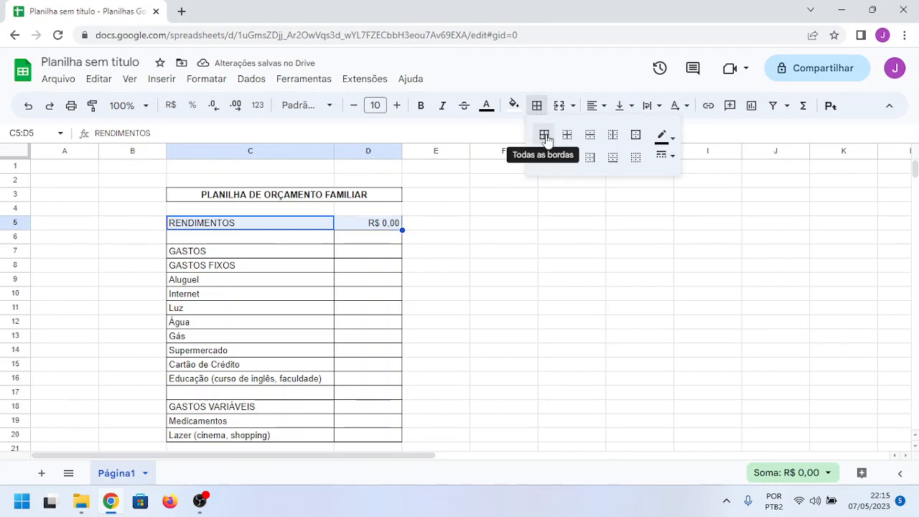
pyautogui.click(544, 135)
pyautogui.click(551, 252)
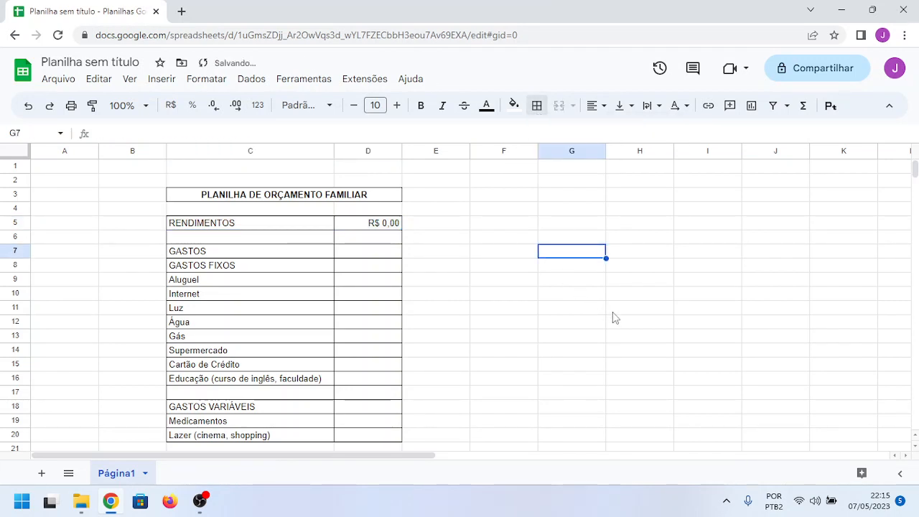
# Step: Remove all borders from the empty row C6:D6 between RENDIMENTOS and GASTOS
pyautogui.scroll(-2, 611, 317)
pyautogui.scroll(2, 590, 322)
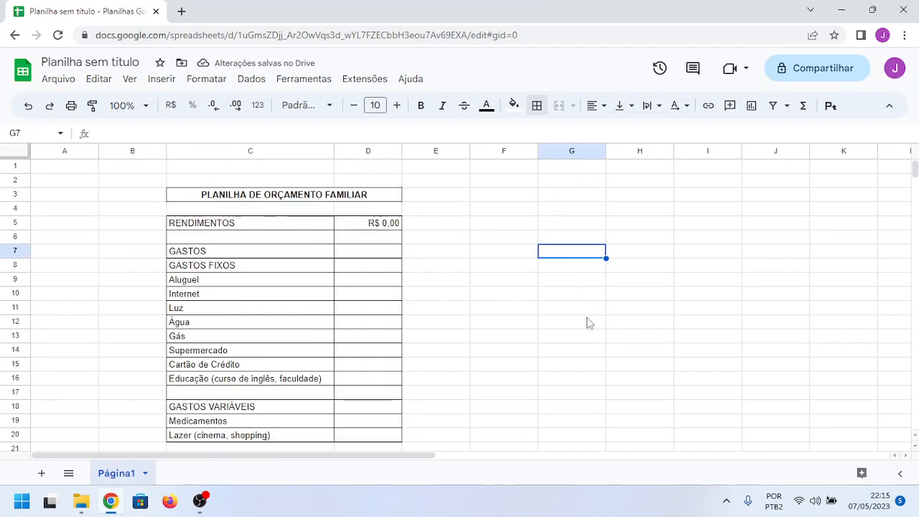
pyautogui.scroll(-2, 574, 324)
pyautogui.scroll(1, 345, 364)
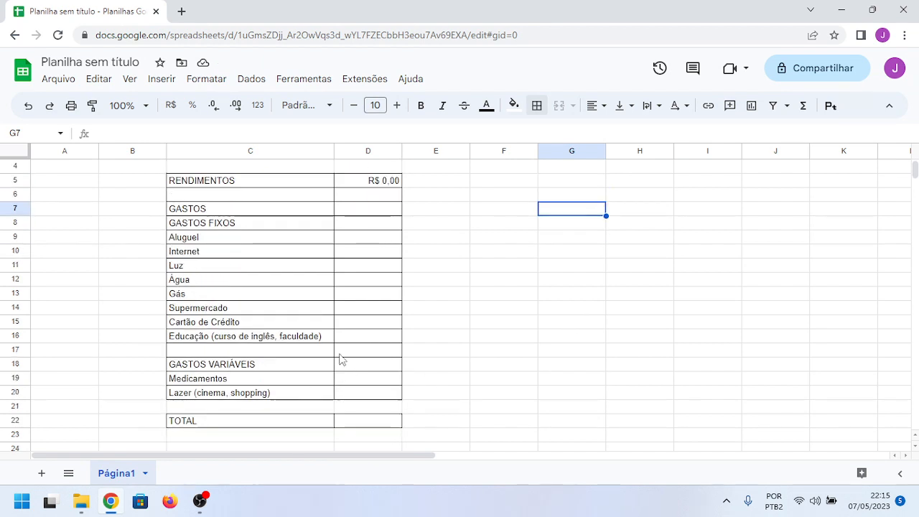
pyautogui.scroll(1, 341, 359)
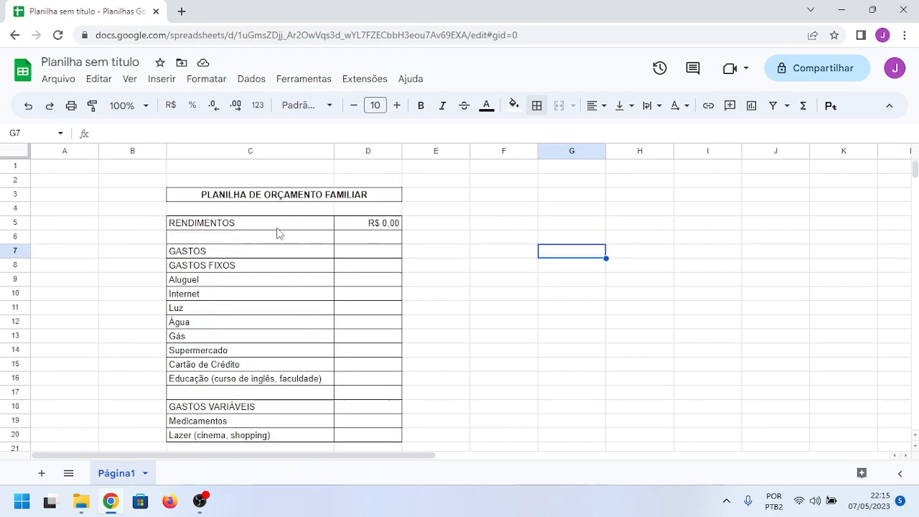
pyautogui.moveTo(262, 242); pyautogui.dragTo(340, 242)
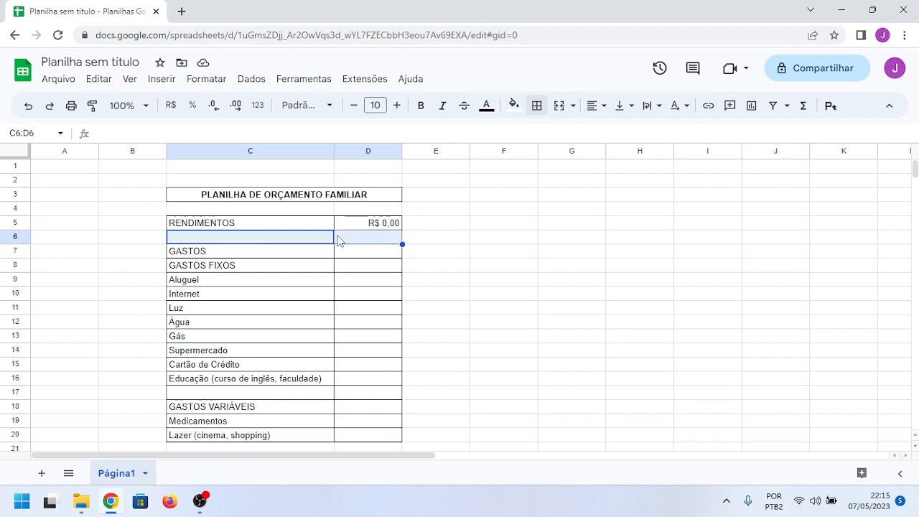
pyautogui.click(537, 105)
pyautogui.click(635, 162)
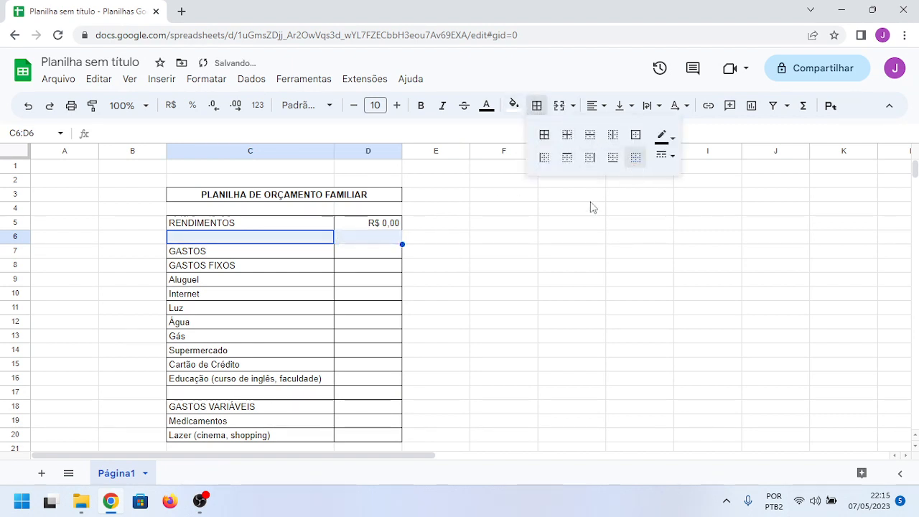
pyautogui.click(494, 266)
# Step: Reapply all borders to the RENDIMENTOS row C5:D5 and to the GASTOS row C7:D7
pyautogui.click(292, 208)
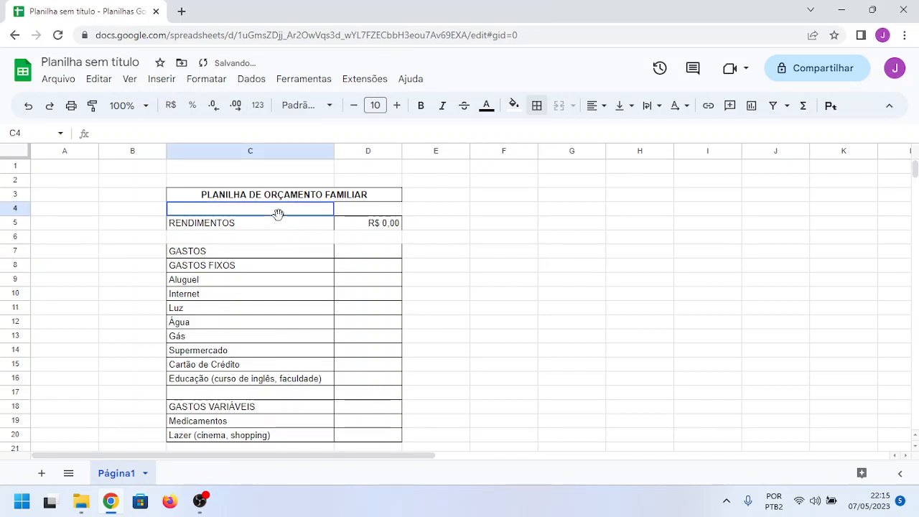
pyautogui.moveTo(293, 227); pyautogui.dragTo(365, 227)
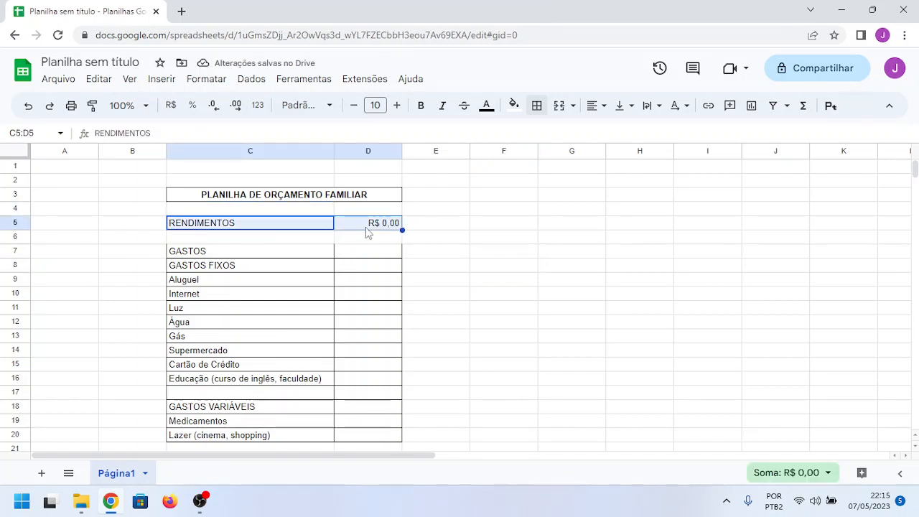
pyautogui.click(537, 106)
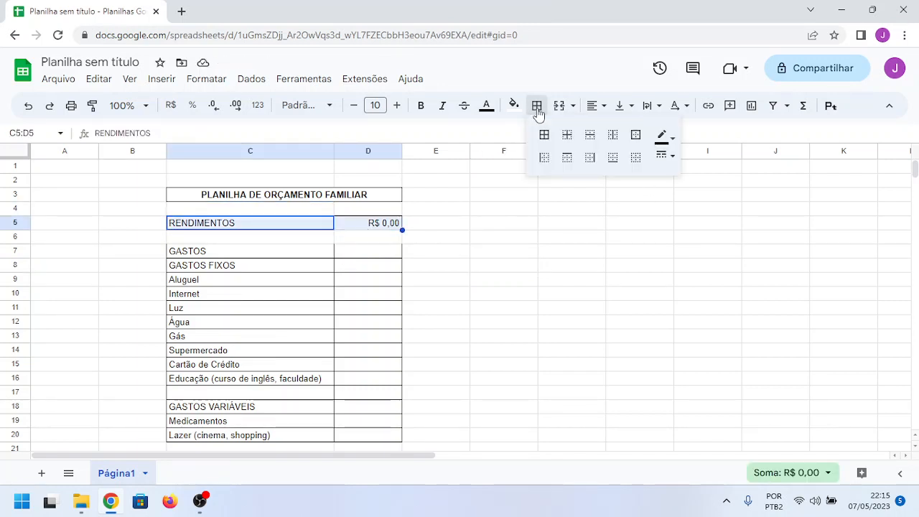
pyautogui.click(545, 134)
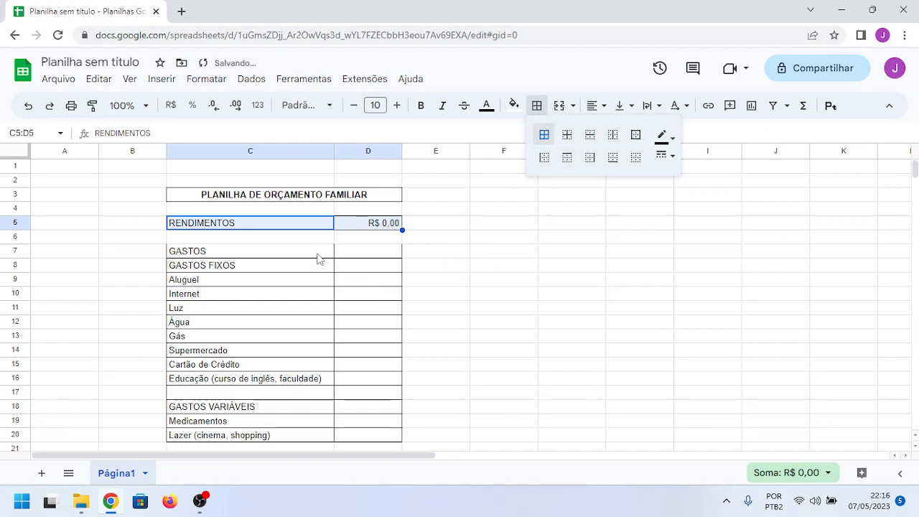
pyautogui.moveTo(319, 258); pyautogui.dragTo(349, 261)
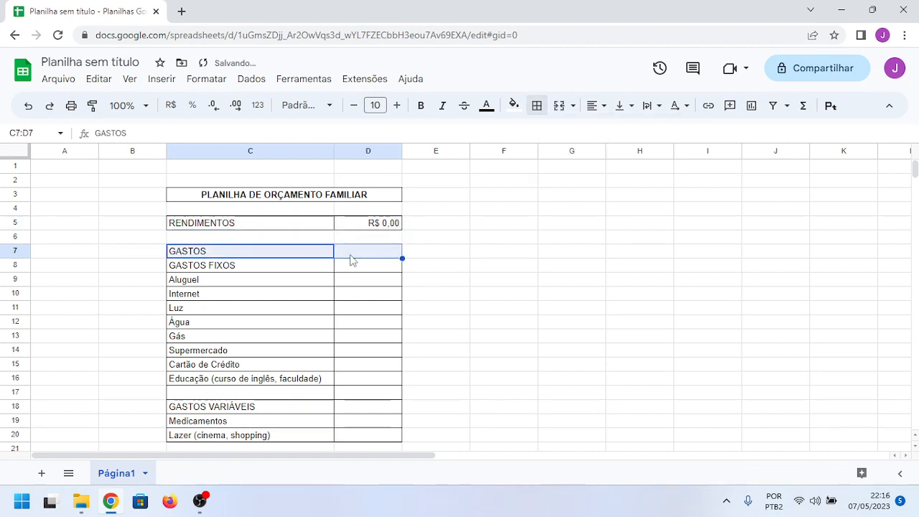
pyautogui.click(537, 106)
pyautogui.click(545, 135)
pyautogui.click(553, 224)
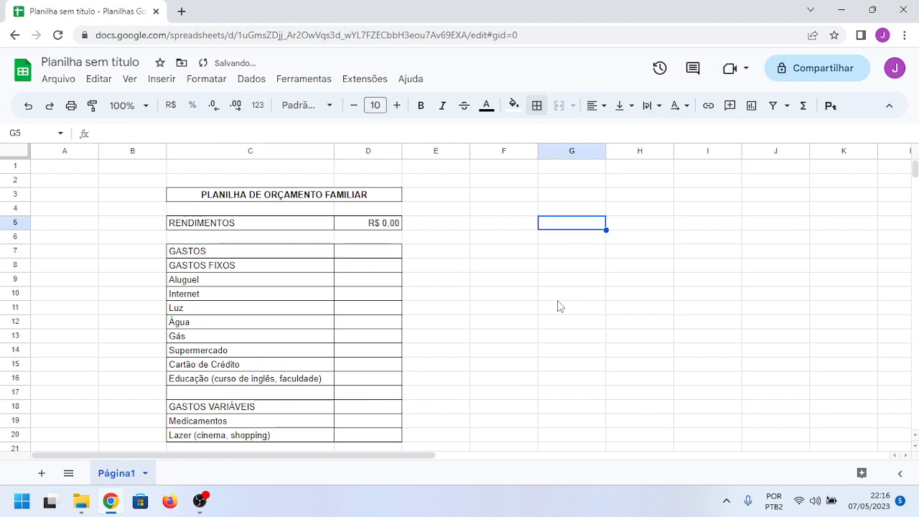
# Step: Review the budget table's layout and borders from the title down to the TOTAL row
pyautogui.scroll(-1, 511, 310)
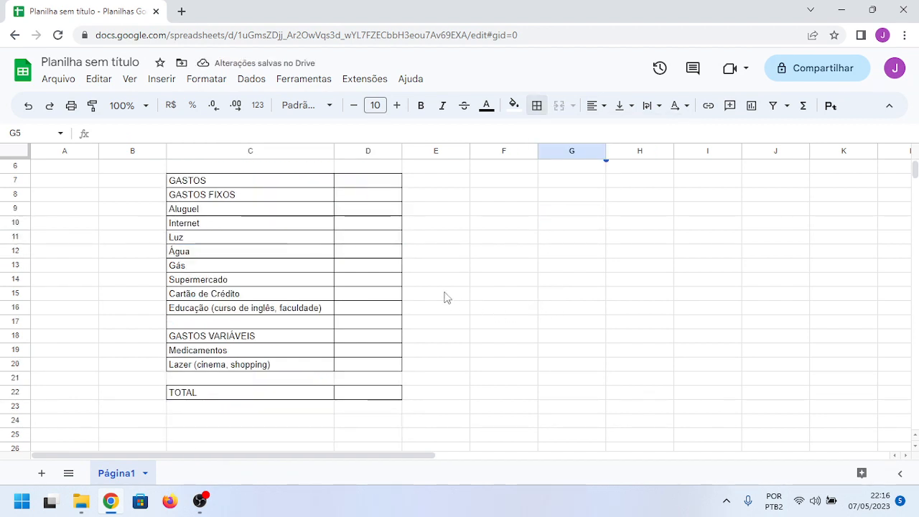
pyautogui.scroll(1, 363, 273)
pyautogui.scroll(1, 357, 271)
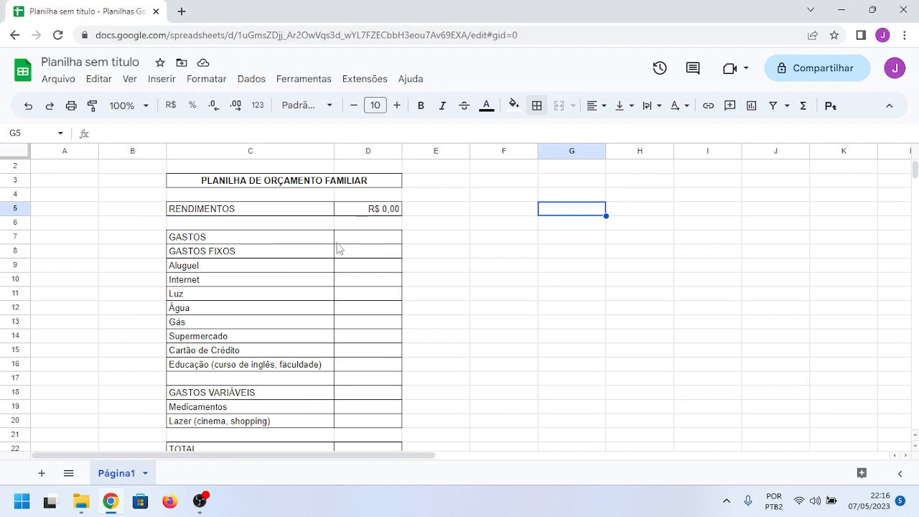
pyautogui.scroll(-2, 457, 338)
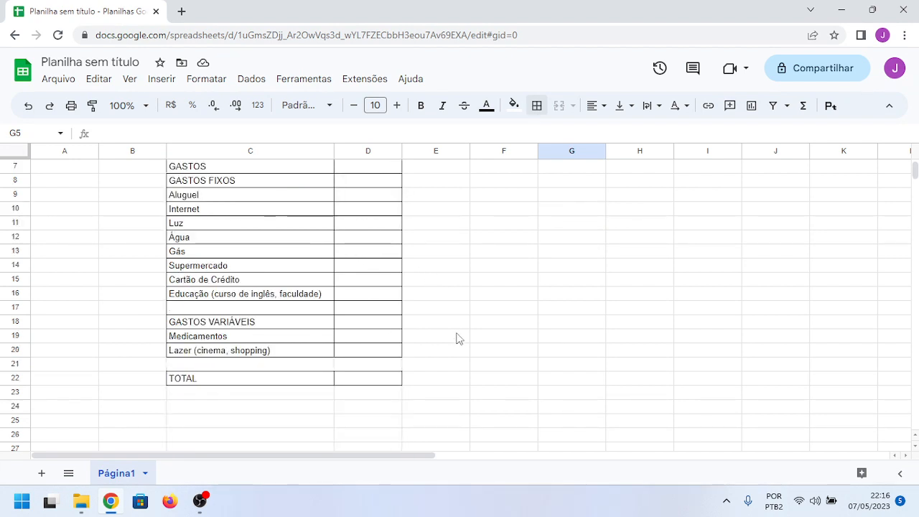
pyautogui.click(357, 386)
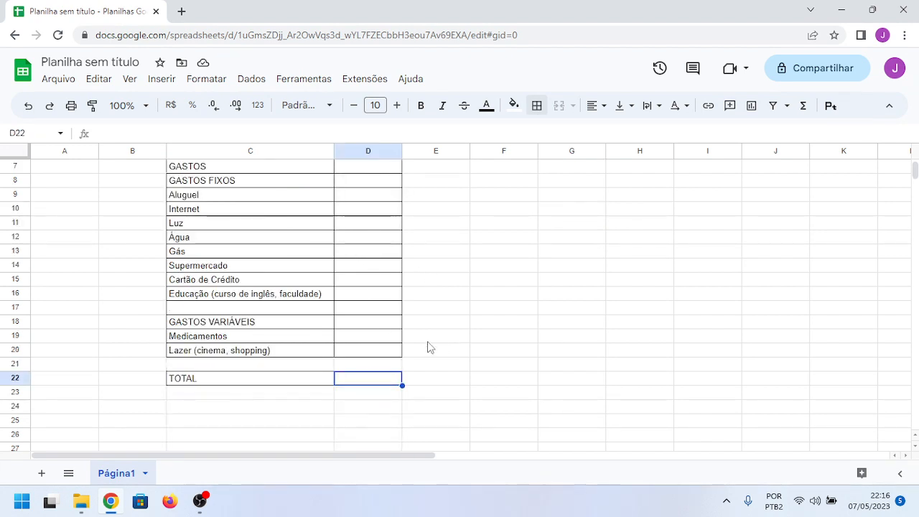
pyautogui.scroll(1, 429, 347)
pyautogui.scroll(2, 428, 347)
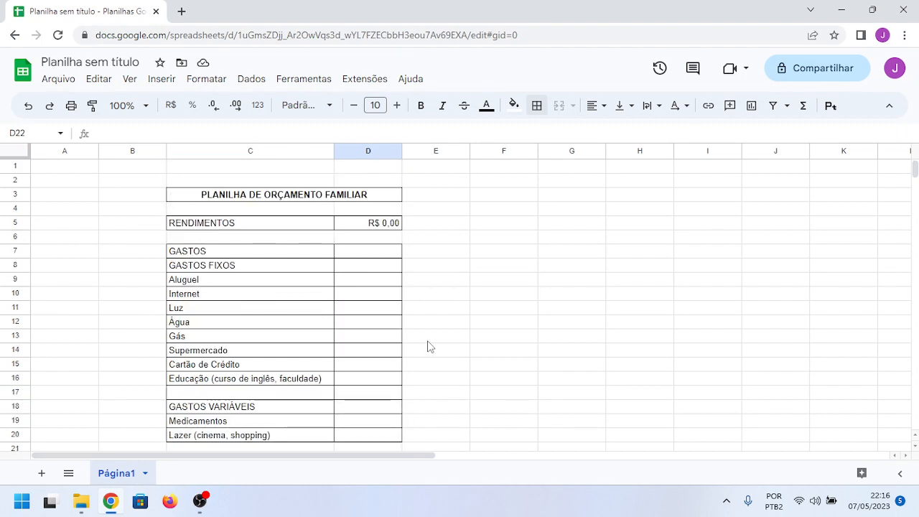
# Step: Merge the GASTOS heading across C7:D7 and apply an outer border to the merged cell
pyautogui.scroll(-1, 428, 323)
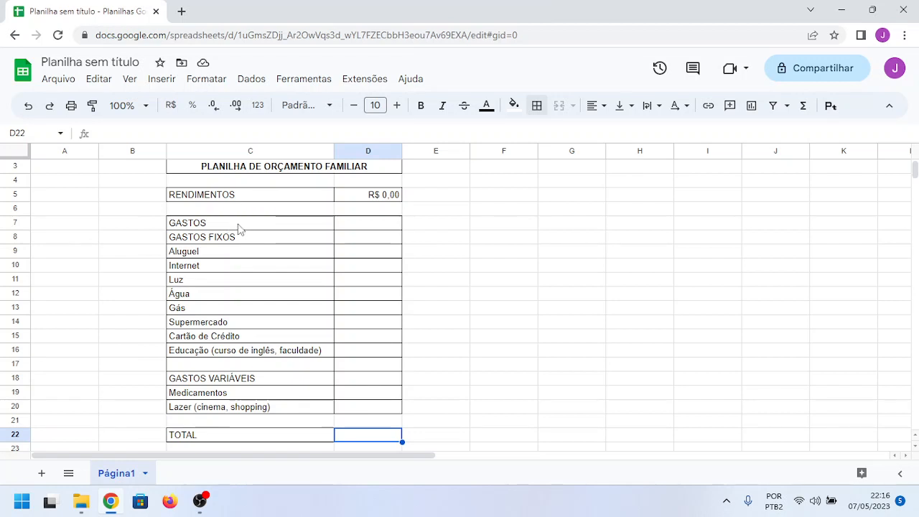
pyautogui.moveTo(239, 228); pyautogui.dragTo(357, 227)
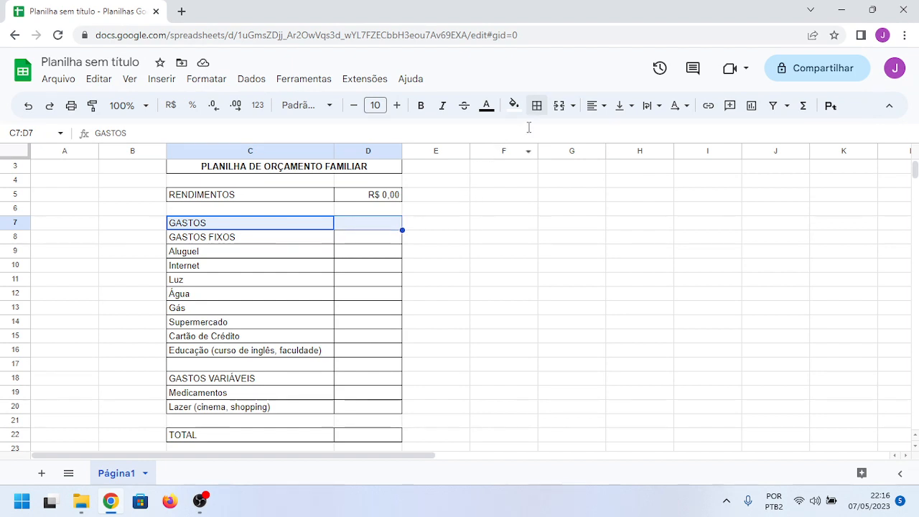
pyautogui.click(559, 105)
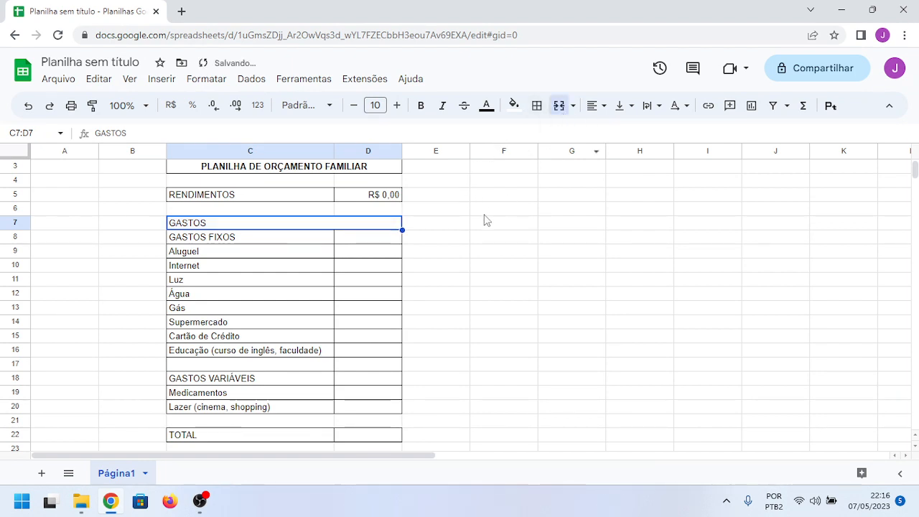
pyautogui.click(537, 105)
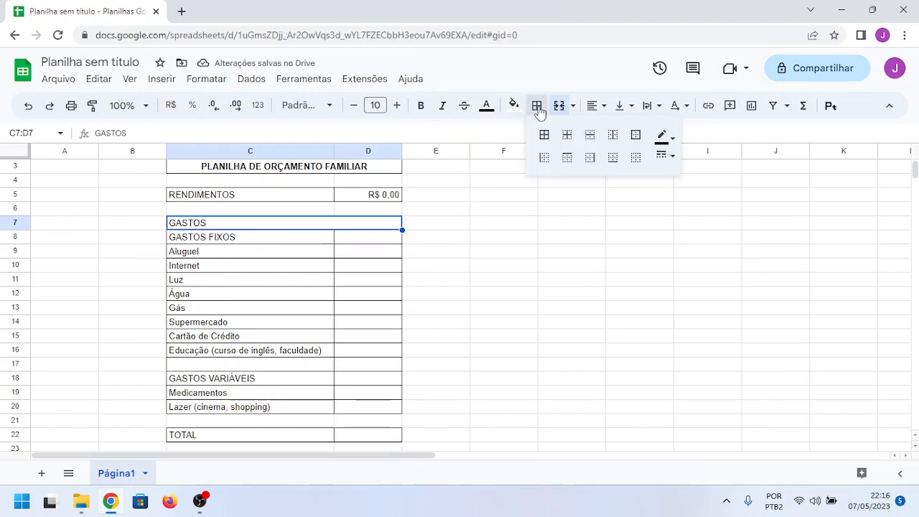
pyautogui.click(635, 135)
pyautogui.click(519, 226)
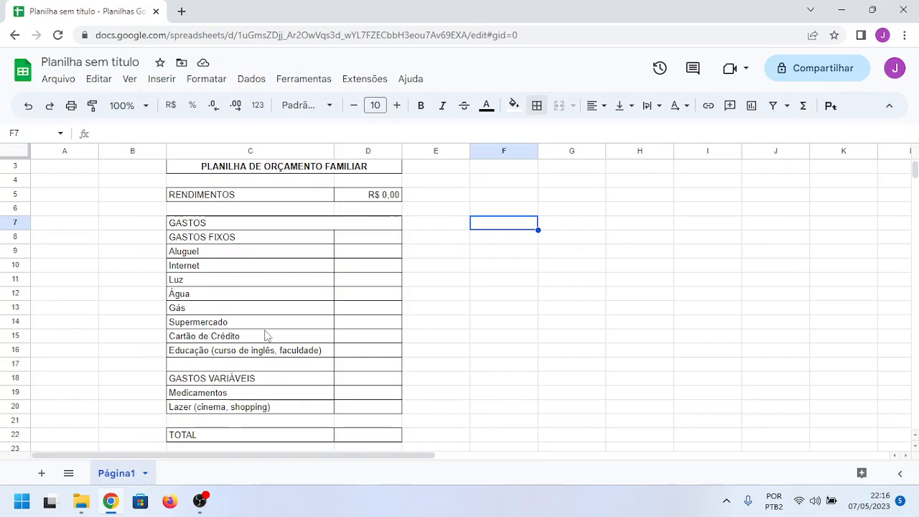
# Step: Remove all borders from the empty row C17:D17 above GASTOS VARIÁVEIS
pyautogui.scroll(-1, 266, 339)
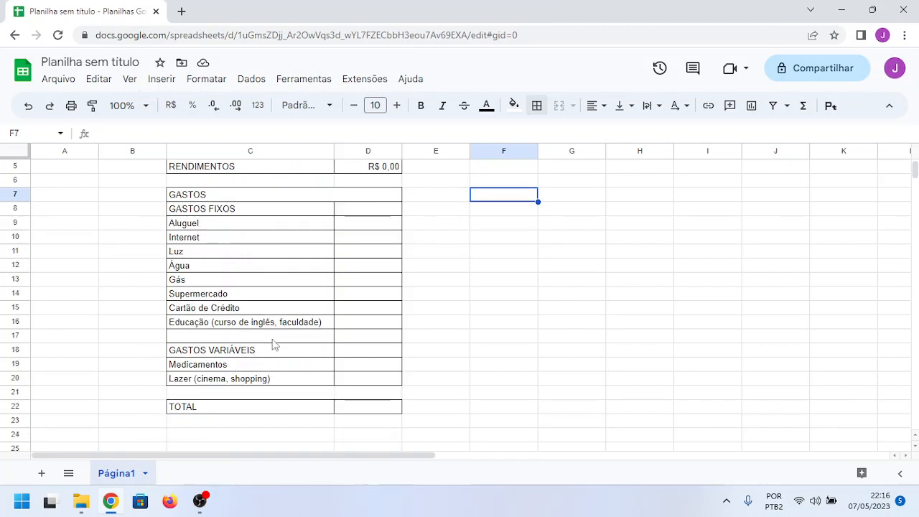
pyautogui.scroll(-1, 273, 310)
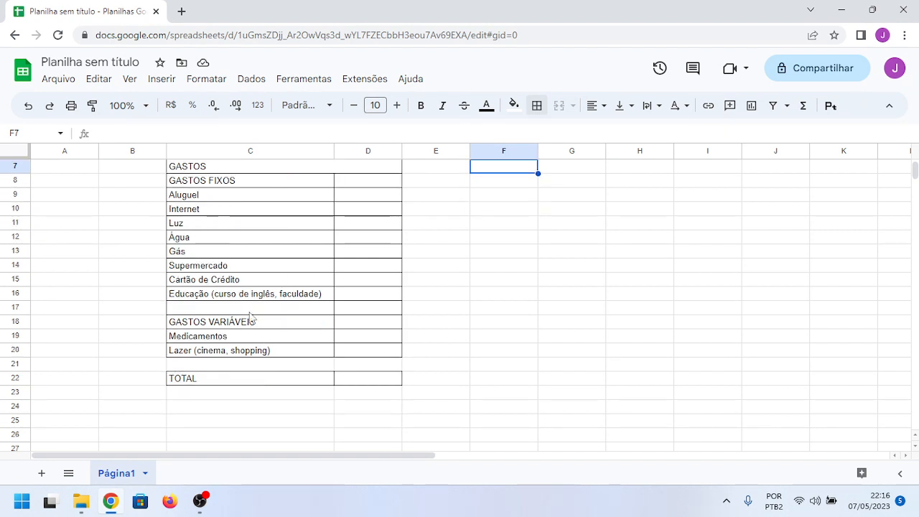
pyautogui.moveTo(251, 310); pyautogui.dragTo(341, 310)
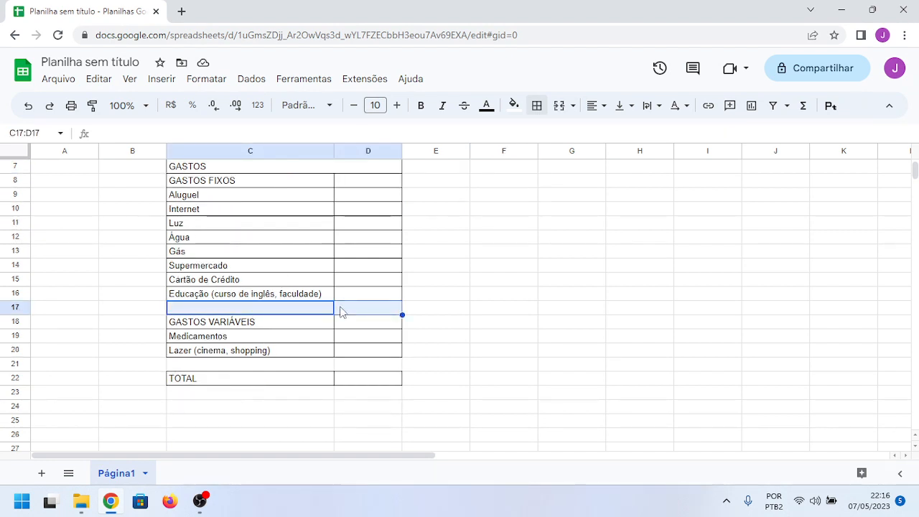
pyautogui.click(540, 109)
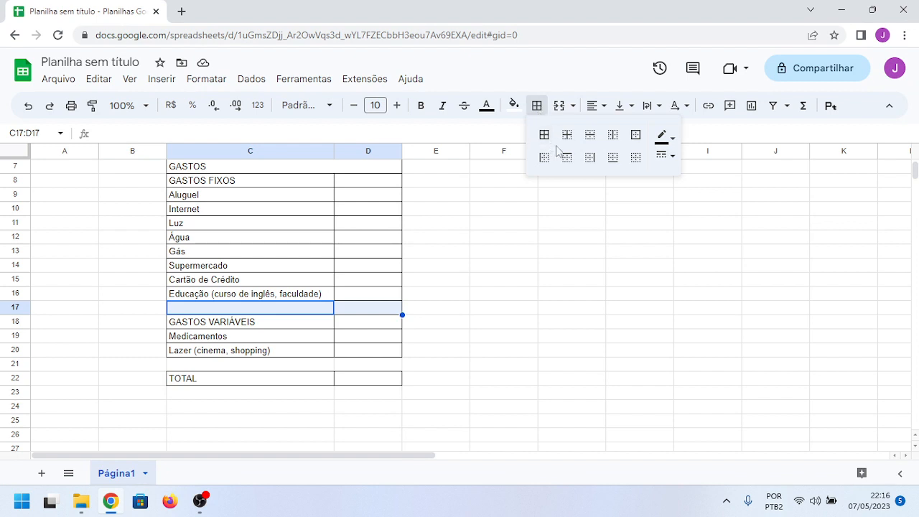
pyautogui.click(636, 158)
pyautogui.click(551, 282)
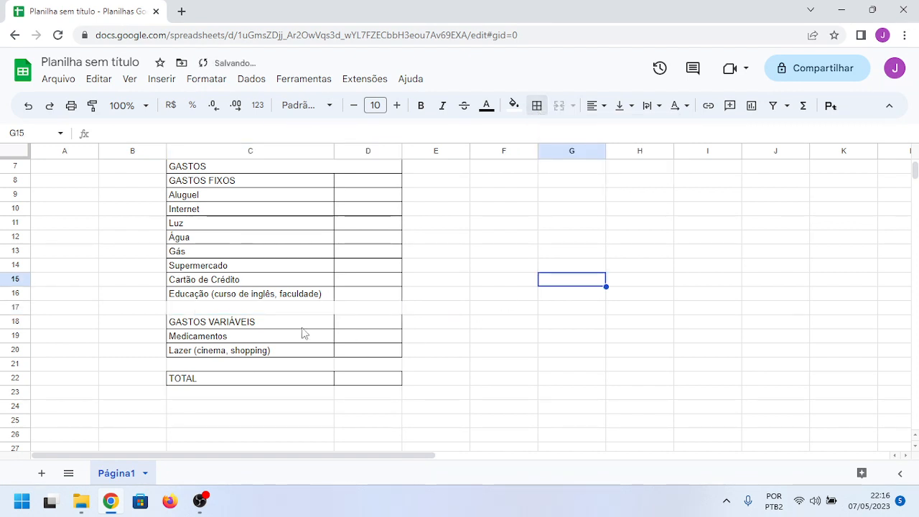
# Step: Apply all borders to the GASTOS VARIÁVEIS row C18:D18 and to the Educação row C16:D16
pyautogui.moveTo(278, 324); pyautogui.dragTo(349, 328)
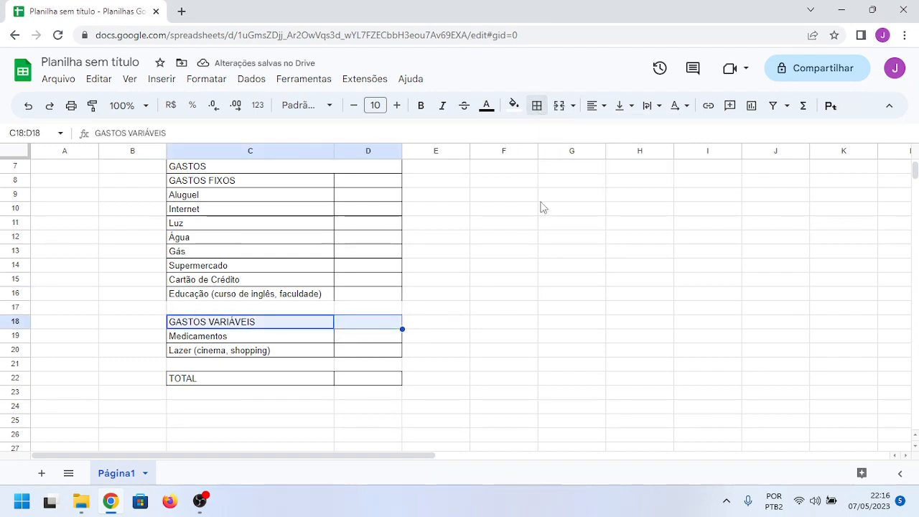
pyautogui.click(538, 107)
pyautogui.click(544, 136)
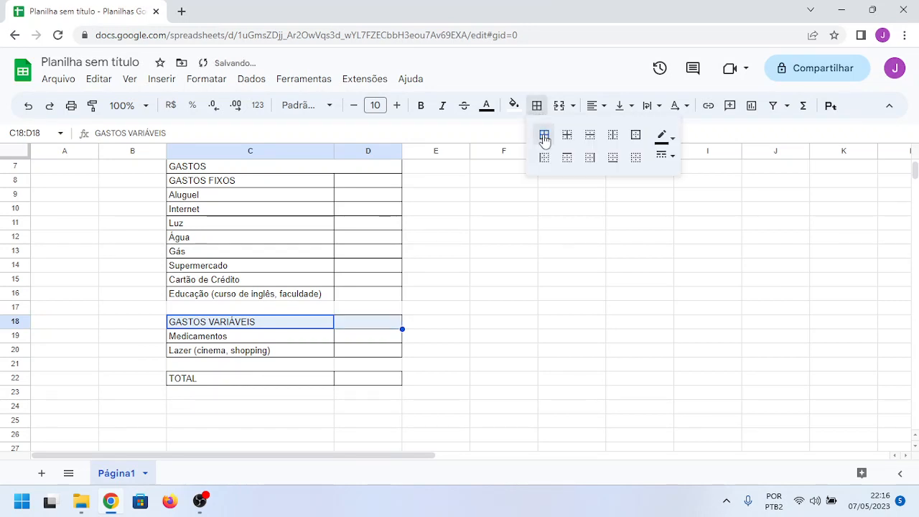
pyautogui.moveTo(262, 299); pyautogui.dragTo(348, 298)
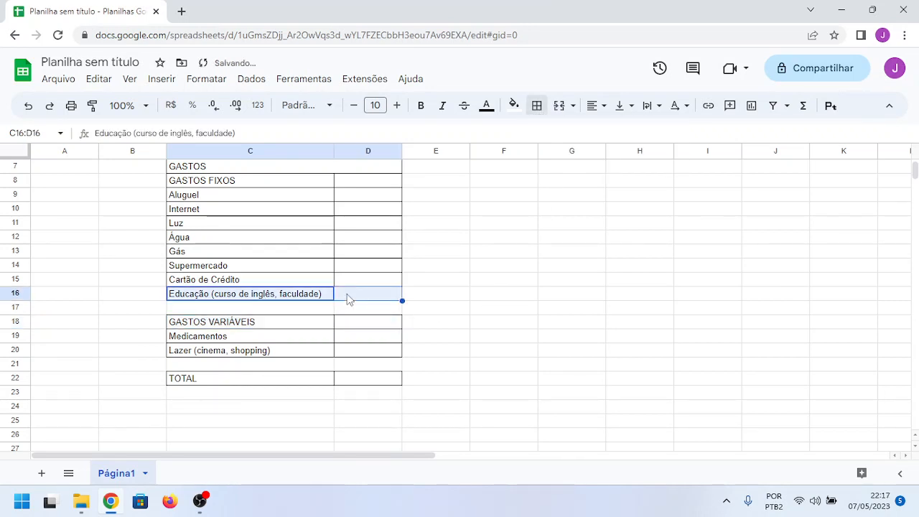
pyautogui.click(537, 106)
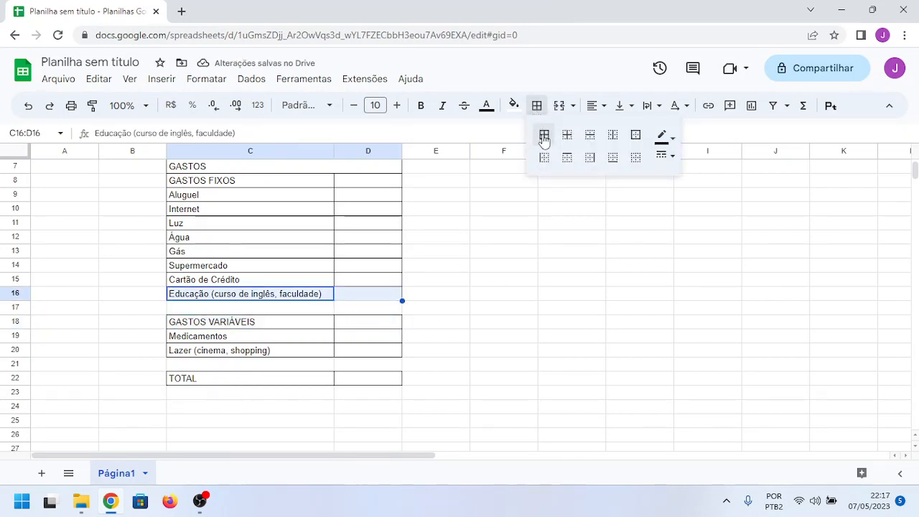
pyautogui.click(544, 138)
pyautogui.click(534, 255)
pyautogui.scroll(2, 475, 345)
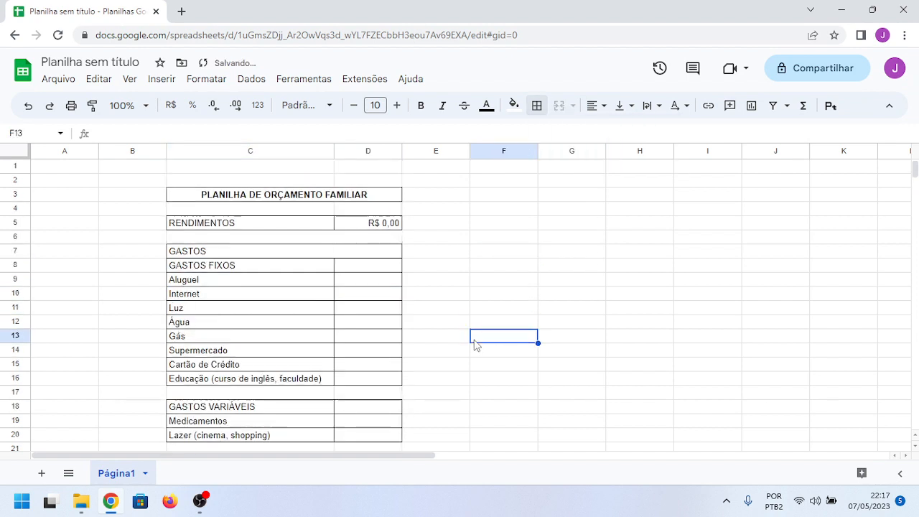
pyautogui.scroll(-2, 482, 292)
pyautogui.scroll(2, 478, 291)
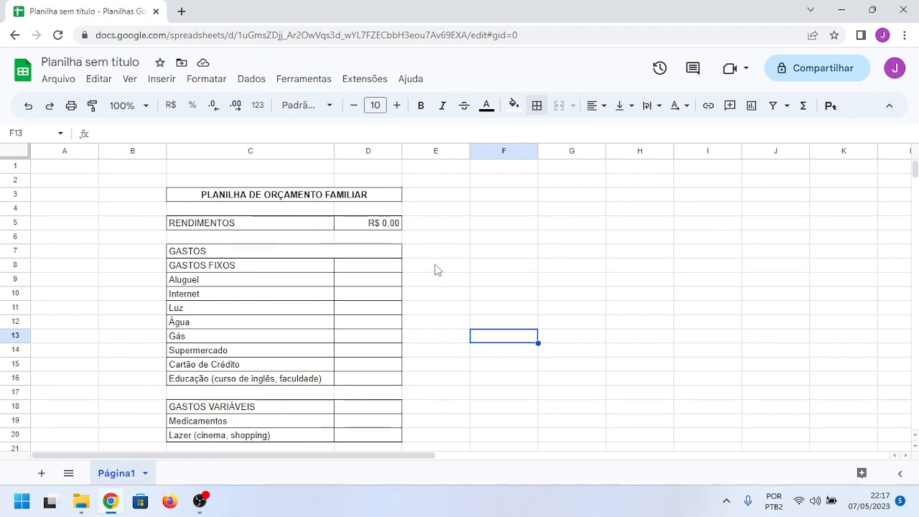
# Step: Merge the GASTOS FIXOS heading across C8:D8
pyautogui.click(342, 268)
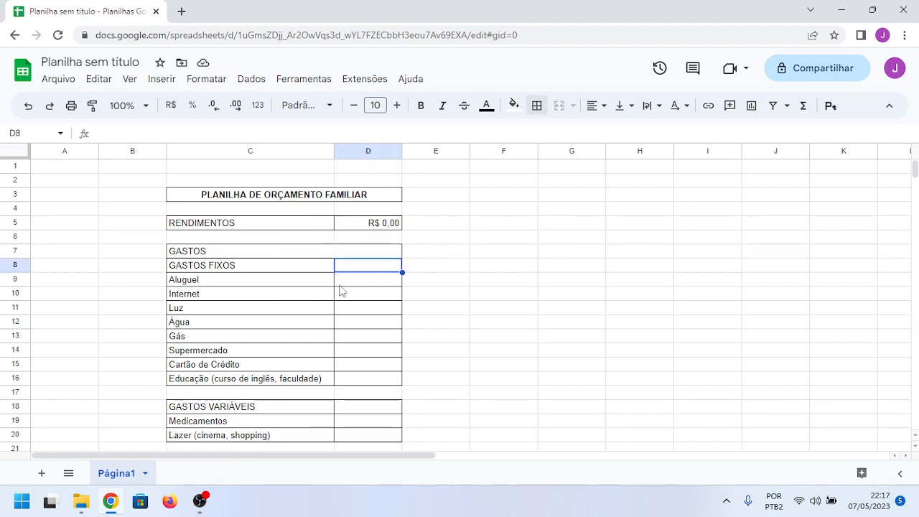
pyautogui.scroll(-1, 345, 304)
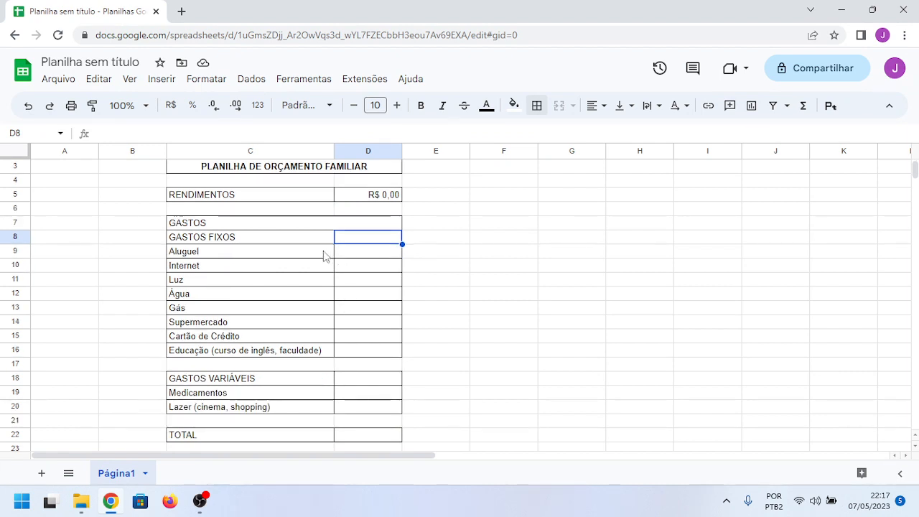
pyautogui.click(285, 240)
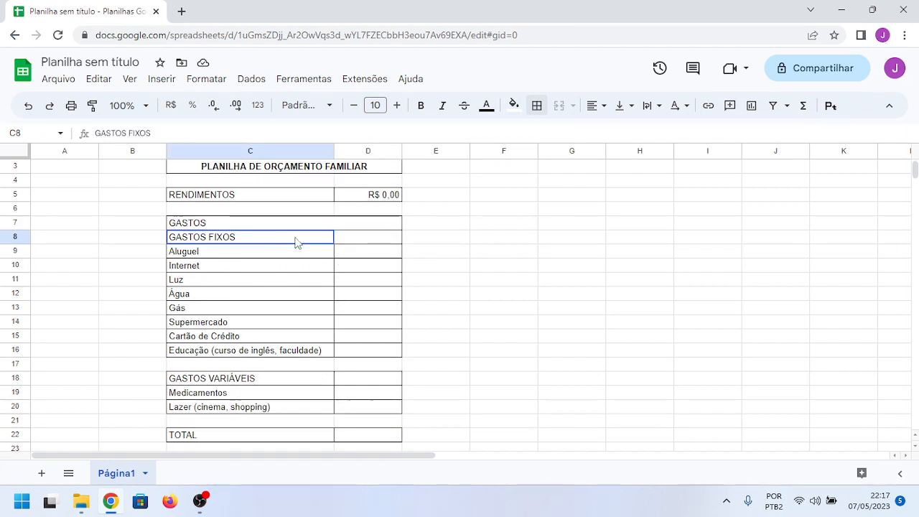
pyautogui.moveTo(297, 242); pyautogui.dragTo(349, 242)
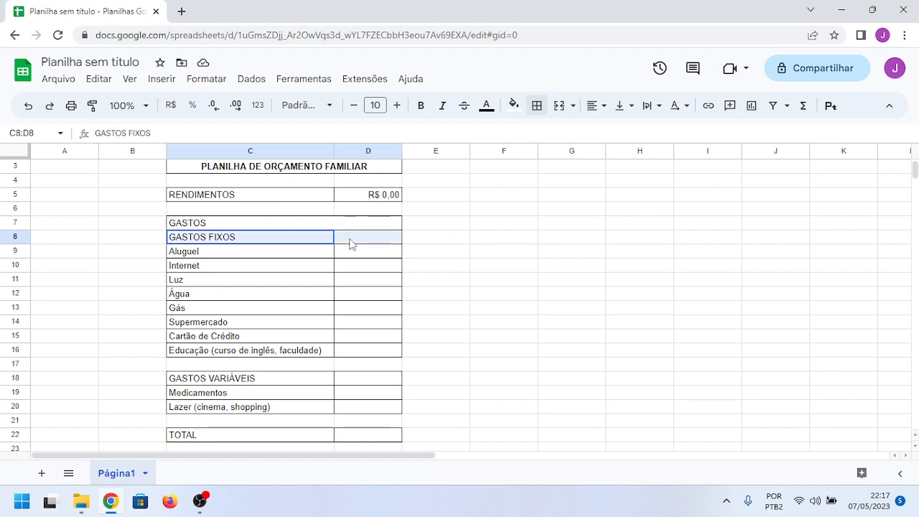
pyautogui.click(559, 106)
# Step: Merge the GASTOS VARIÁVEIS heading across C18:D18
pyautogui.scroll(-1, 485, 225)
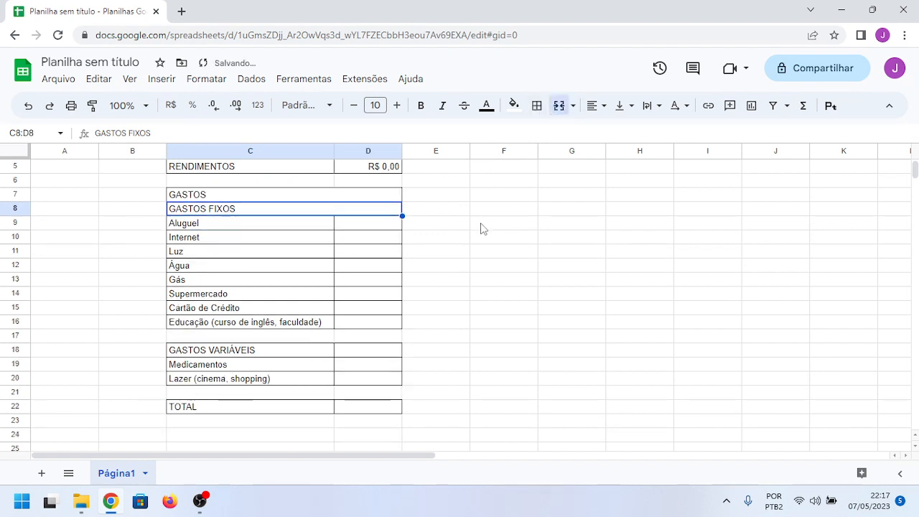
pyautogui.moveTo(301, 353); pyautogui.dragTo(359, 355)
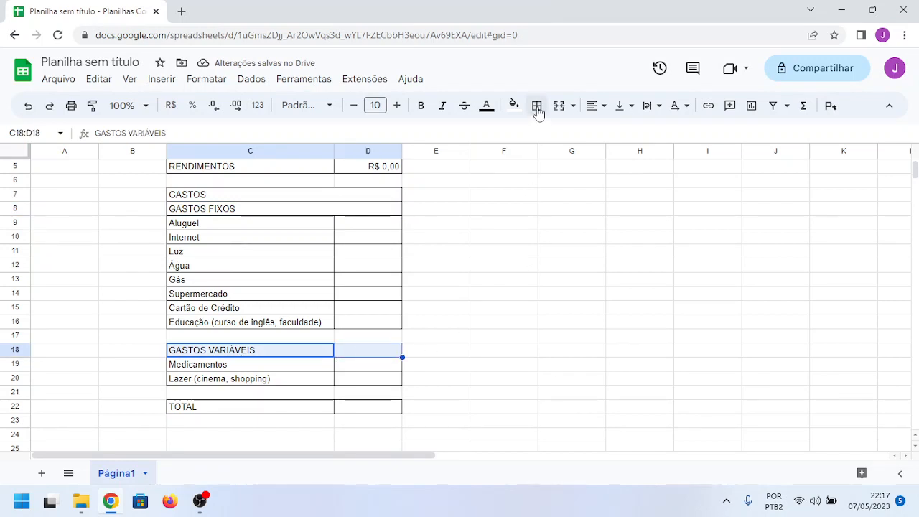
pyautogui.click(537, 108)
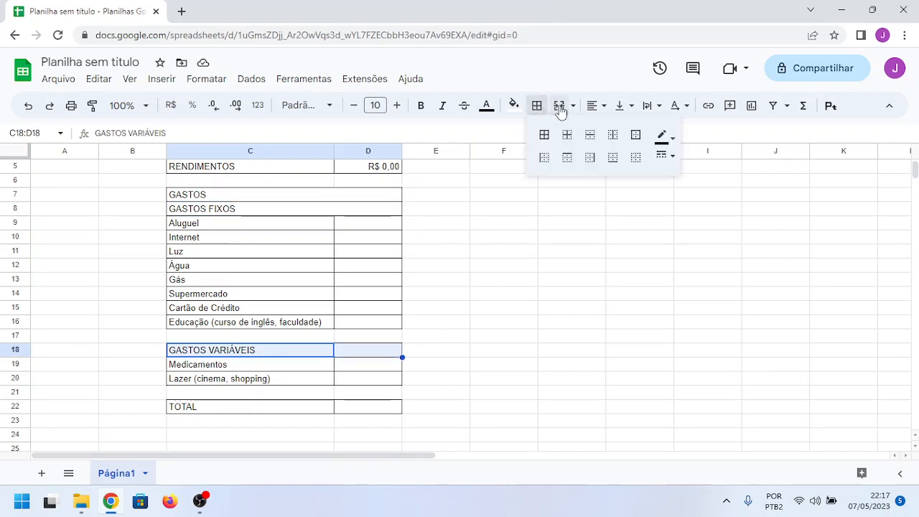
pyautogui.click(559, 106)
pyautogui.click(536, 241)
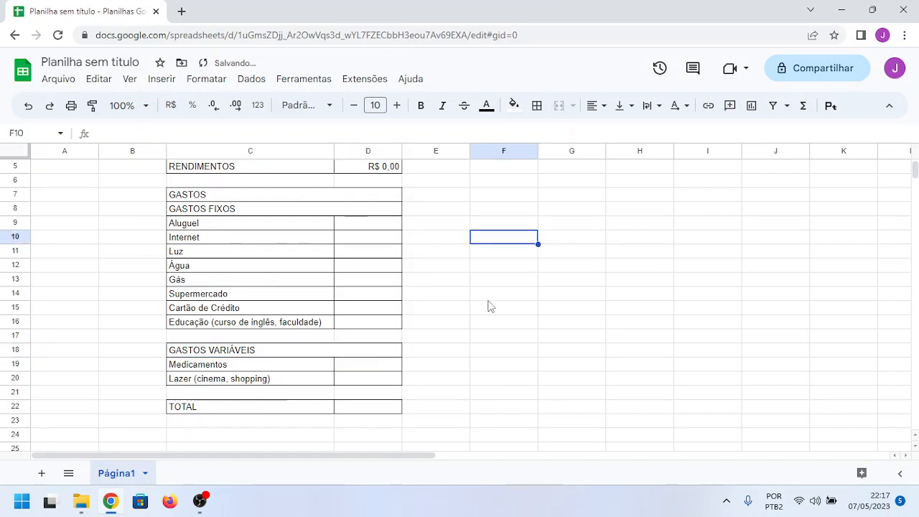
# Step: Fill the merged GASTOS heading in row 7 with the standard theme green and make its text bold
pyautogui.scroll(2, 488, 306)
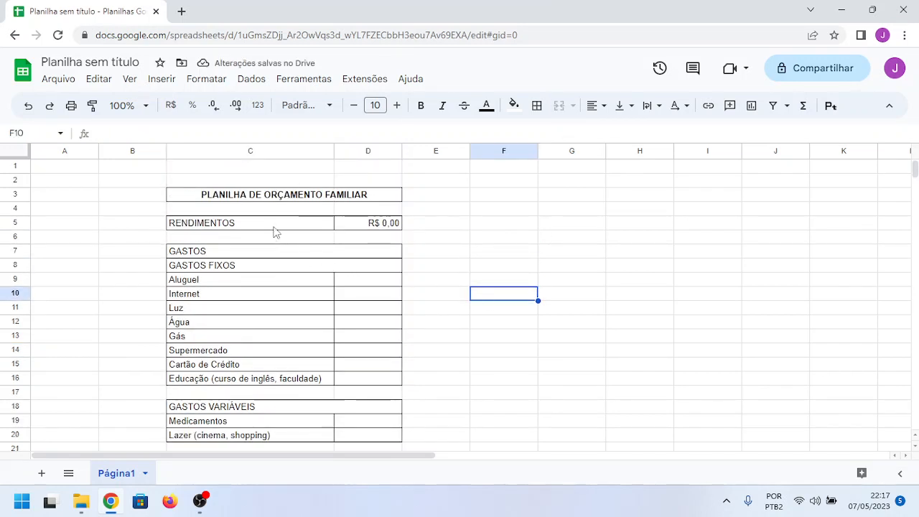
pyautogui.click(263, 253)
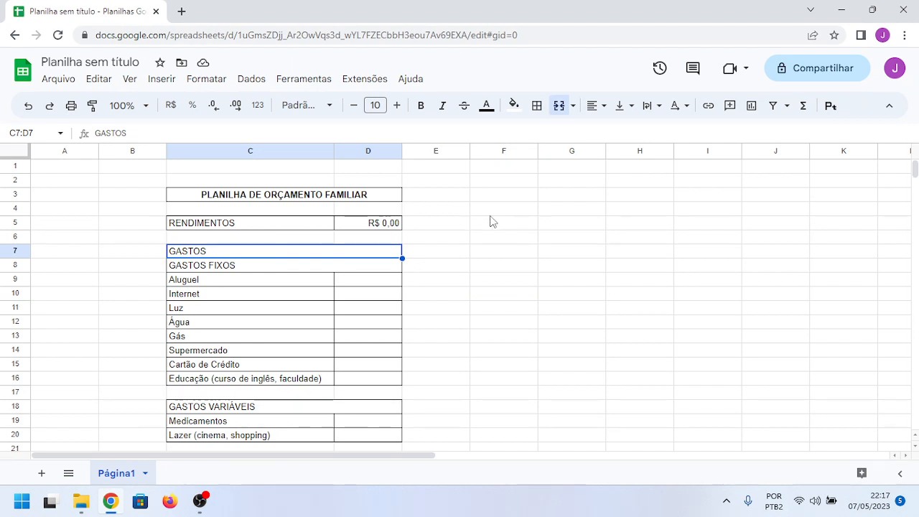
pyautogui.click(514, 105)
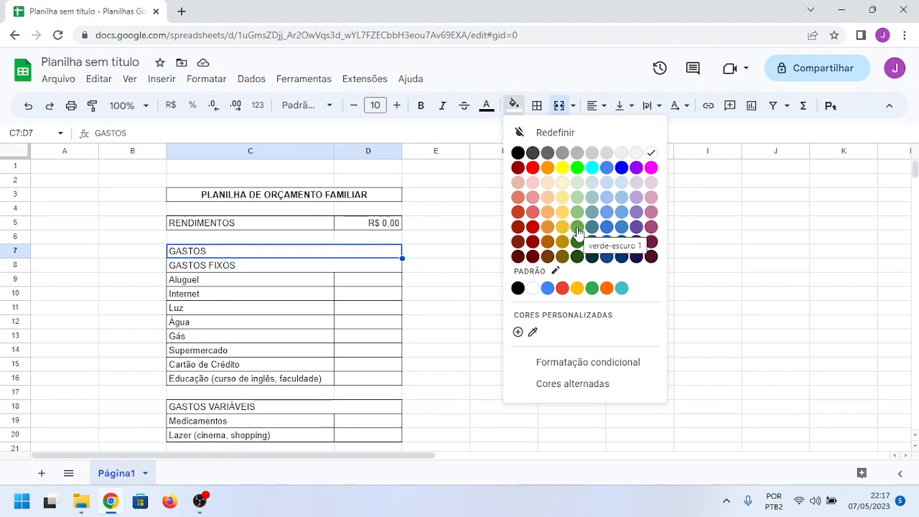
pyautogui.click(591, 289)
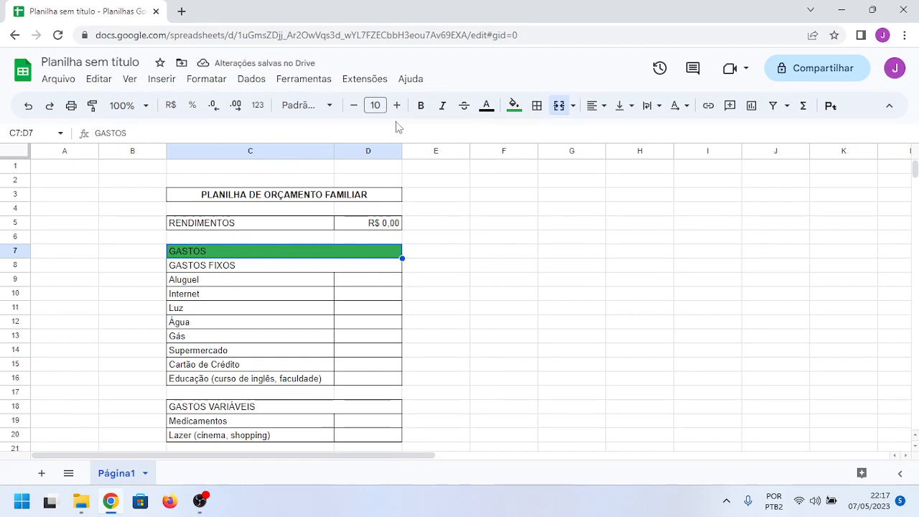
pyautogui.click(421, 106)
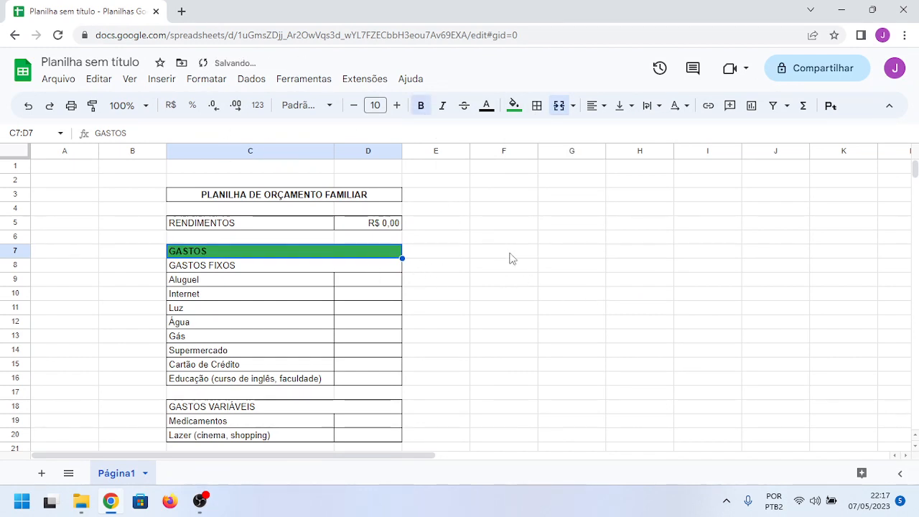
# Step: Insert one row below row 4, directly above the RENDIMENTOS row
pyautogui.scroll(-1, 512, 258)
pyautogui.scroll(-1, 512, 258)
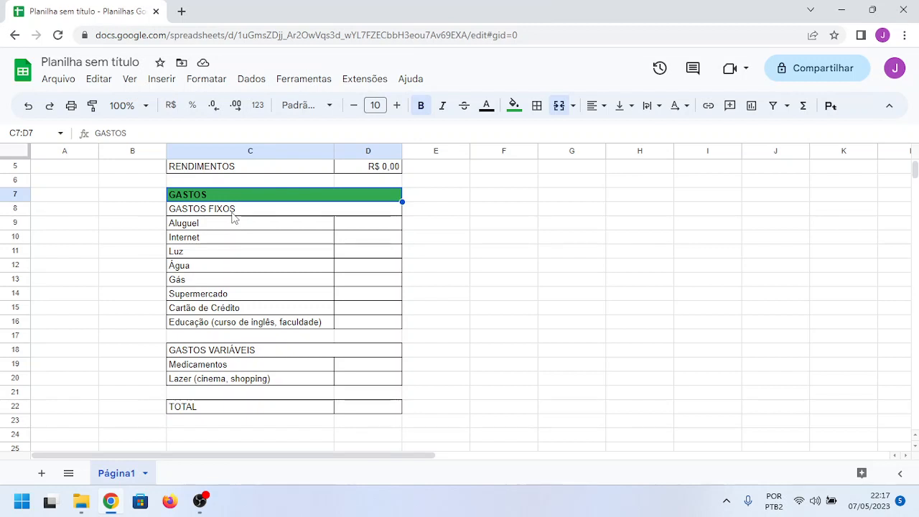
pyautogui.scroll(2, 355, 237)
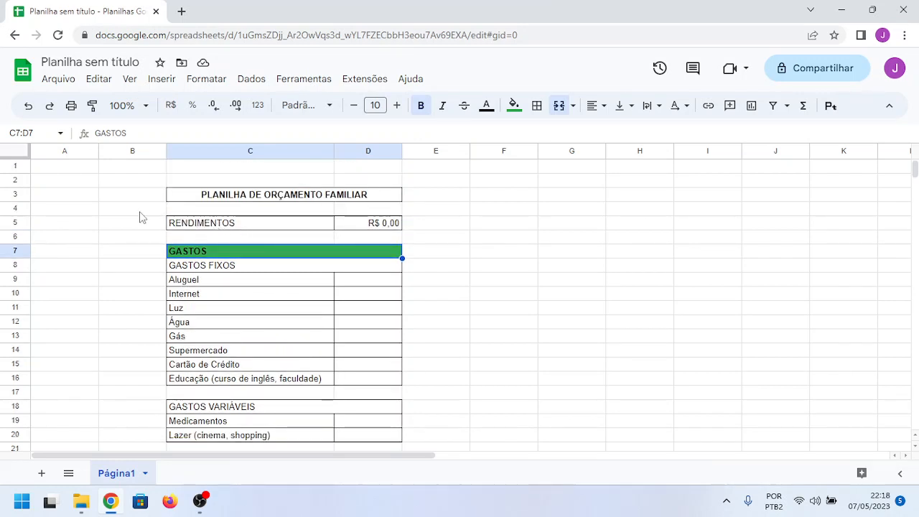
pyautogui.click(15, 209)
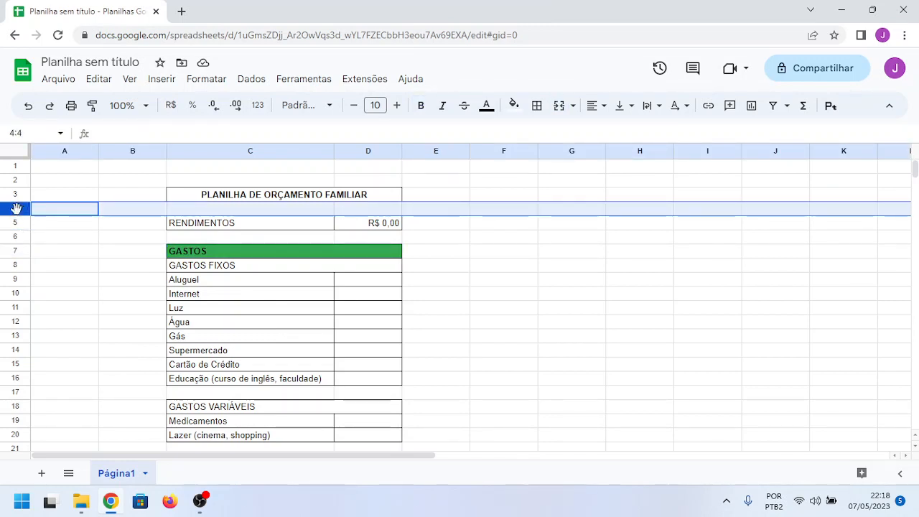
pyautogui.rightClick(18, 209)
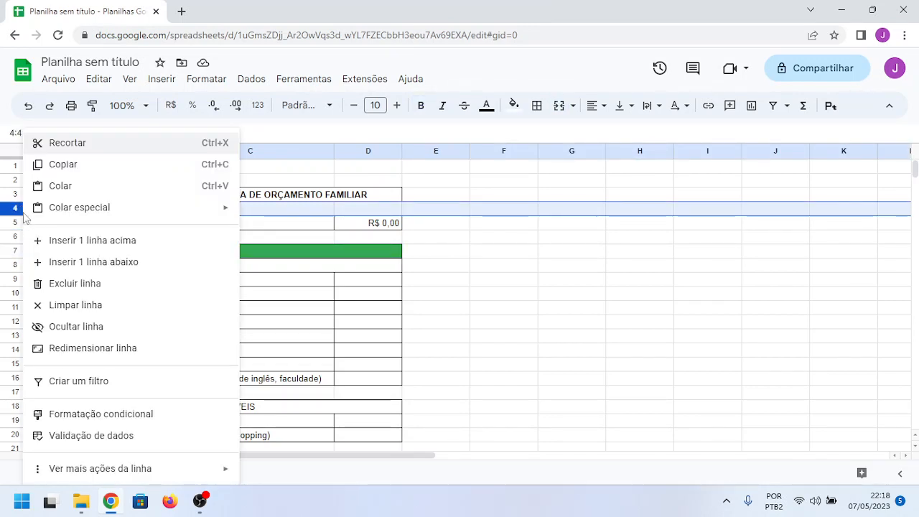
pyautogui.click(102, 263)
pyautogui.click(488, 301)
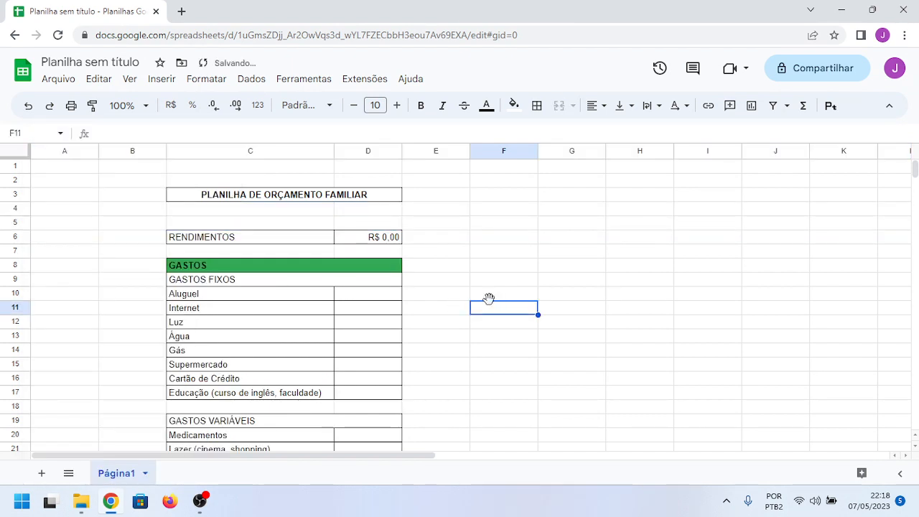
# Step: Enter RENDIMENTOS as the income section heading in the new row's cell C5
pyautogui.click(226, 225)
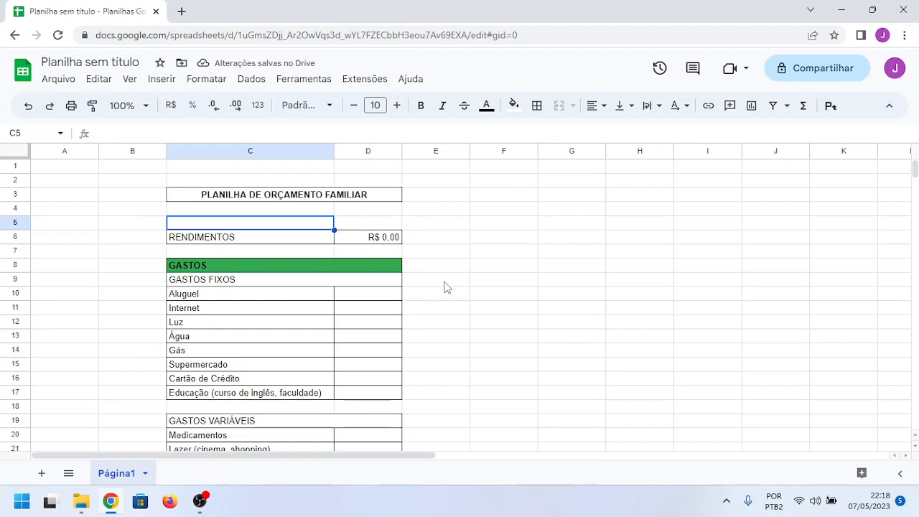
pyautogui.write('REE')
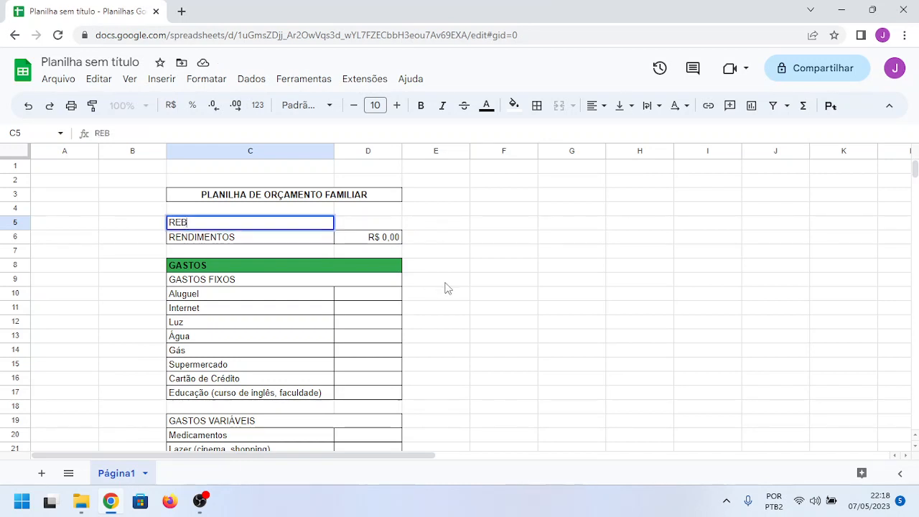
pyautogui.press('BackSpace')
pyautogui.write('NDIMENTOS')
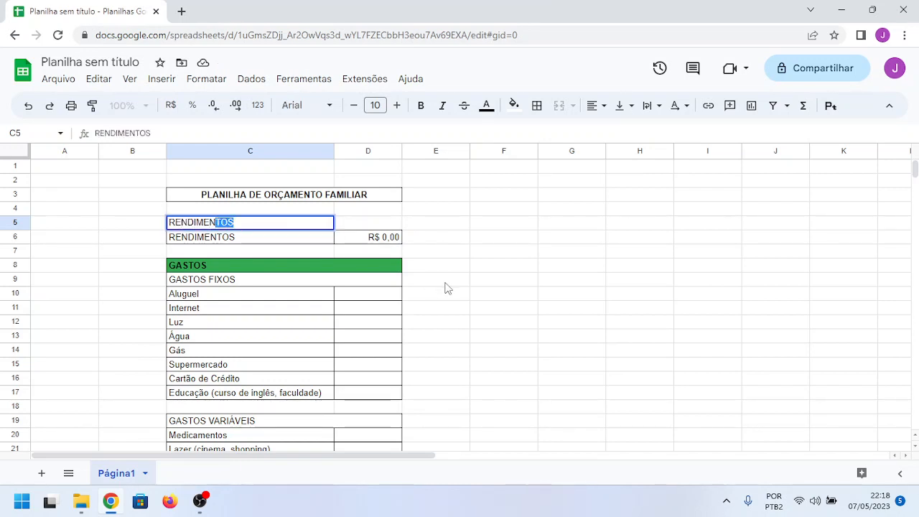
pyautogui.press('Return')
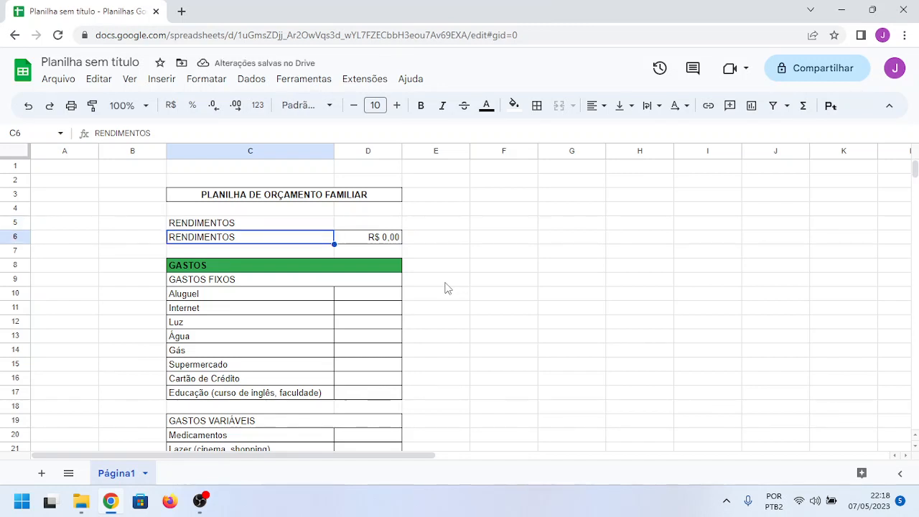
# Step: Replace the label in C6 with "Salário líquido"
pyautogui.write('Sal')
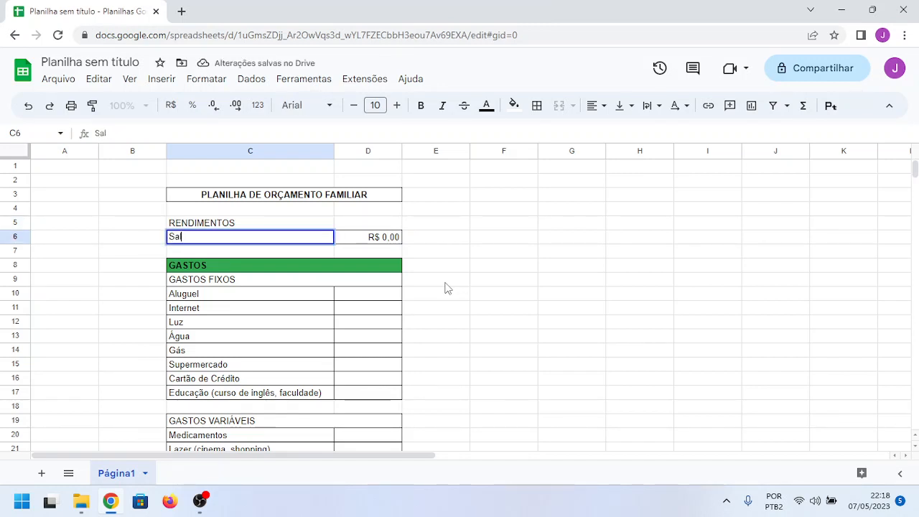
pyautogui.write('ário ')
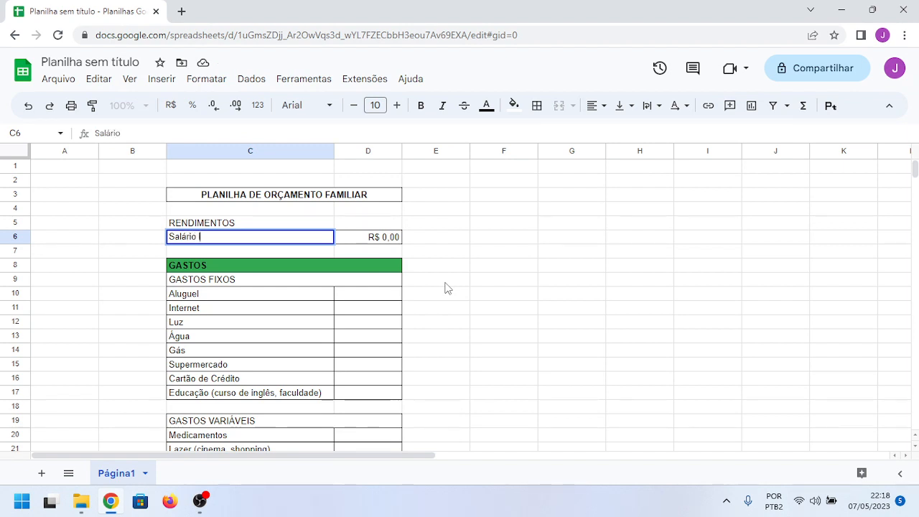
pyautogui.write('líquido')
pyautogui.press('Return')
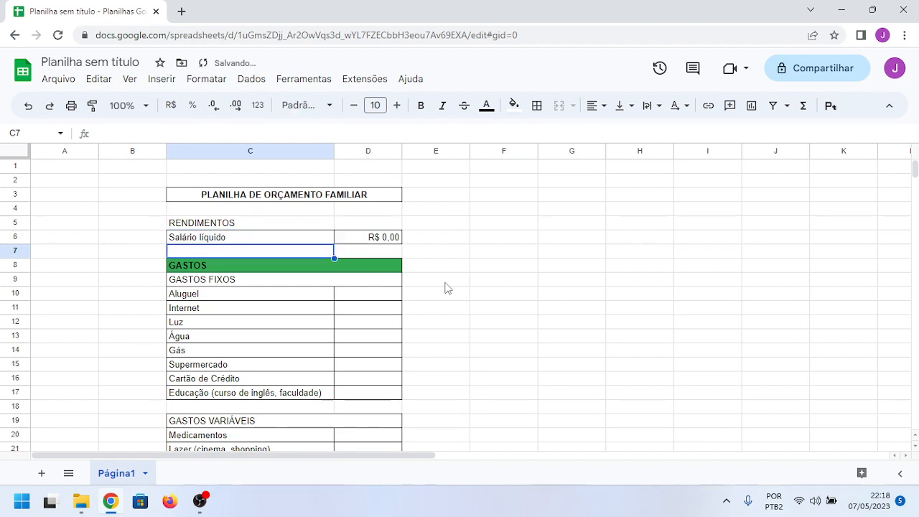
pyautogui.press('Up')
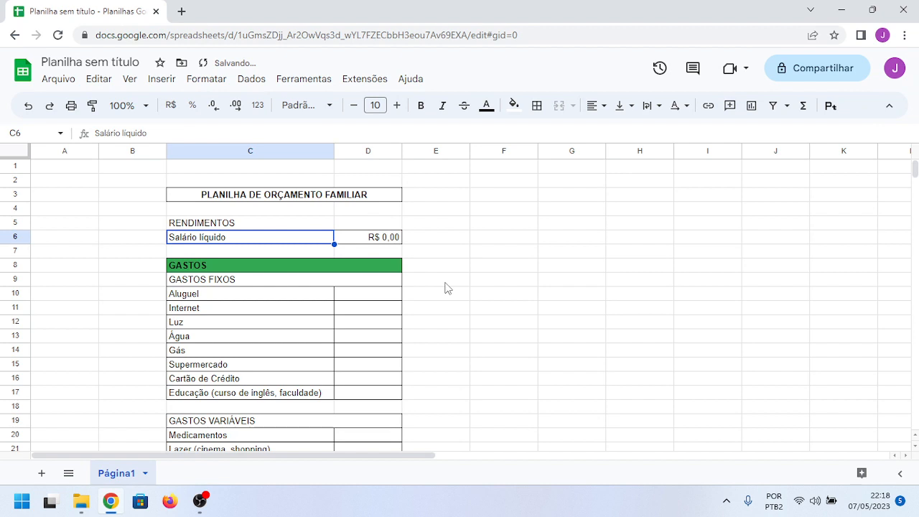
pyautogui.click(504, 242)
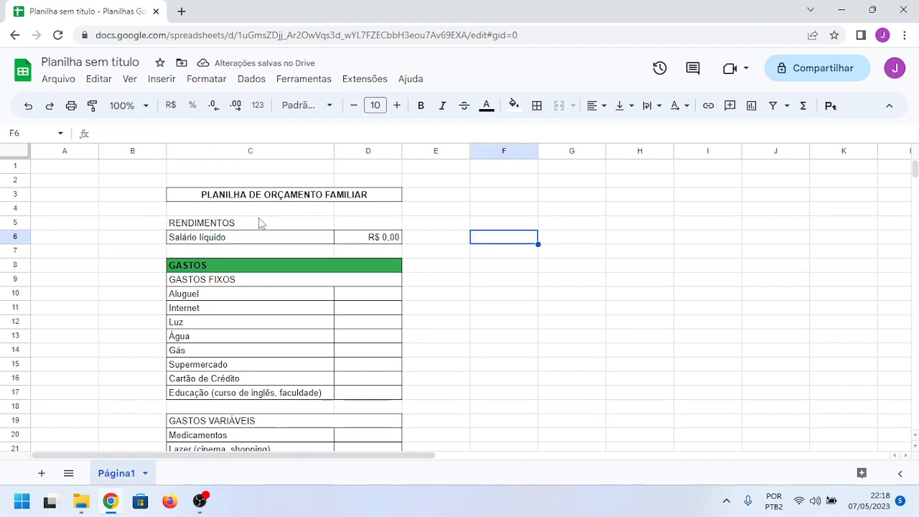
# Step: Merge the RENDIMENTOS heading across C5:D5 and apply an outer border to it
pyautogui.moveTo(260, 222); pyautogui.dragTo(387, 228)
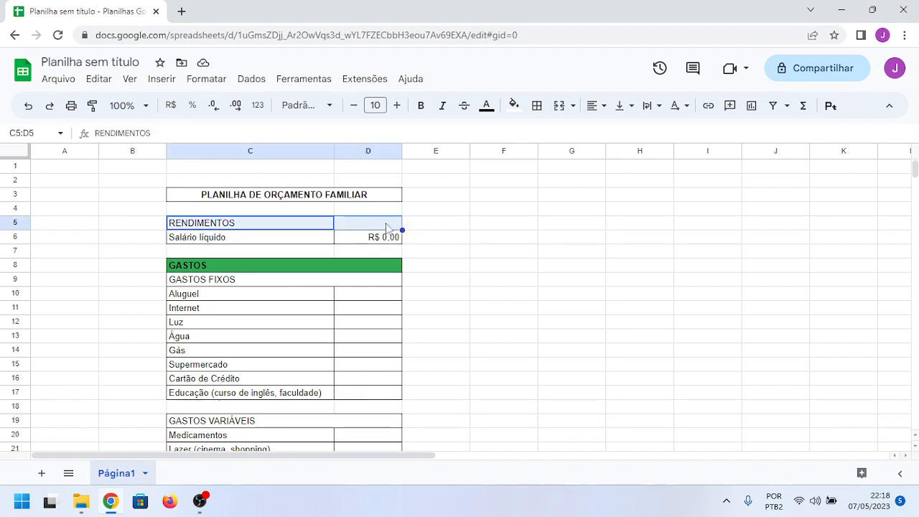
pyautogui.click(557, 106)
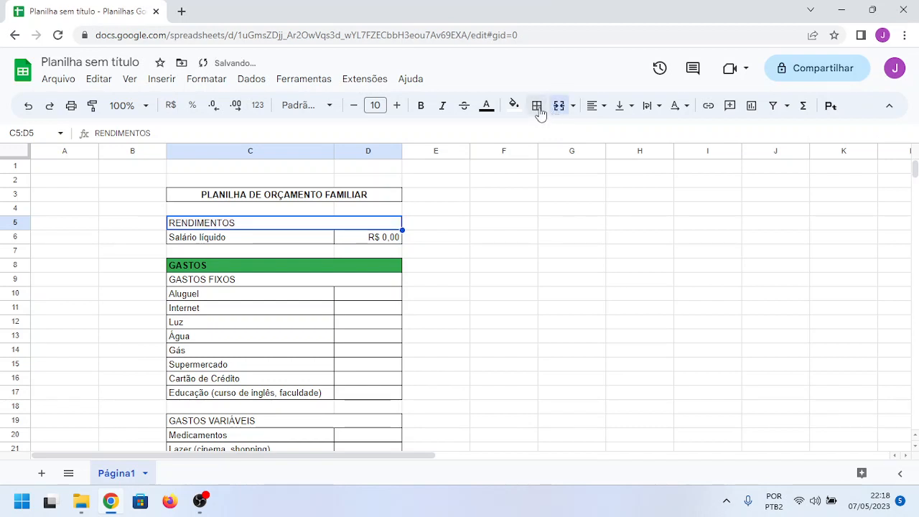
pyautogui.click(537, 106)
pyautogui.click(635, 135)
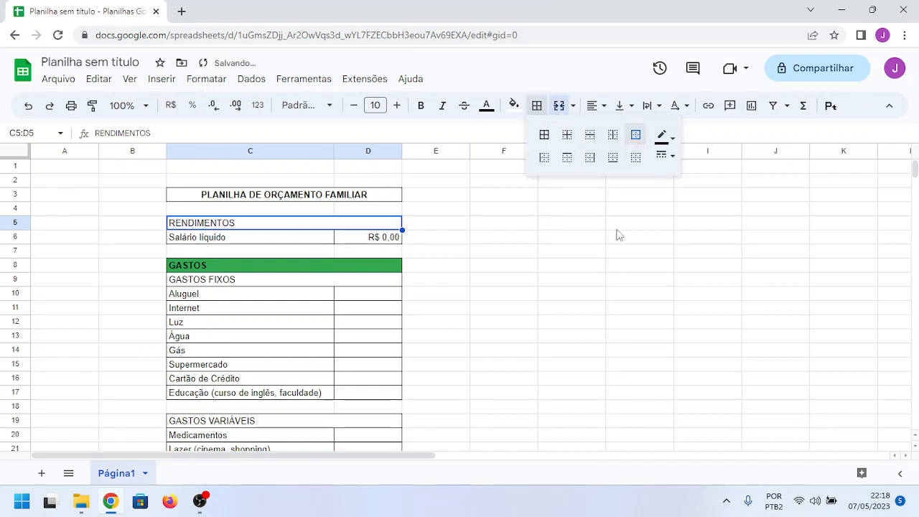
pyautogui.click(619, 235)
# Step: Make the RENDIMENTOS heading in C5:D5 bold and fill it with the standard theme blue
pyautogui.click(269, 225)
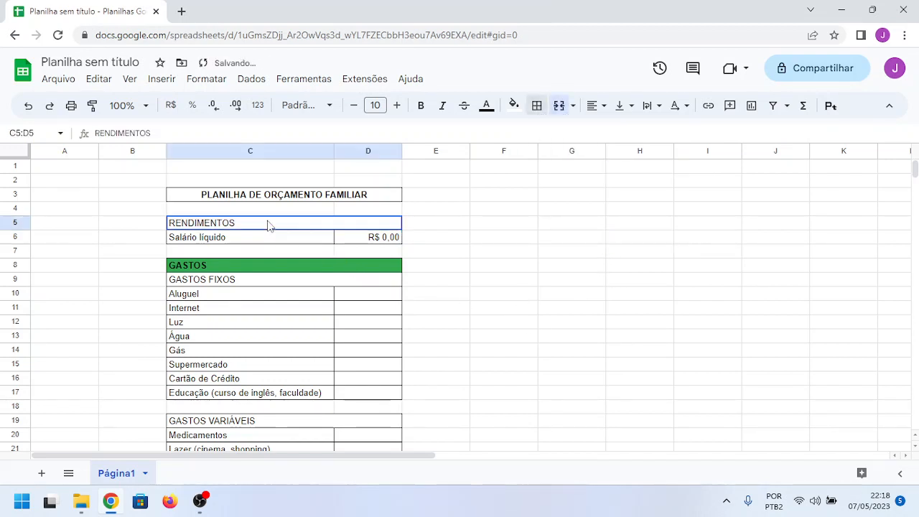
pyautogui.click(421, 106)
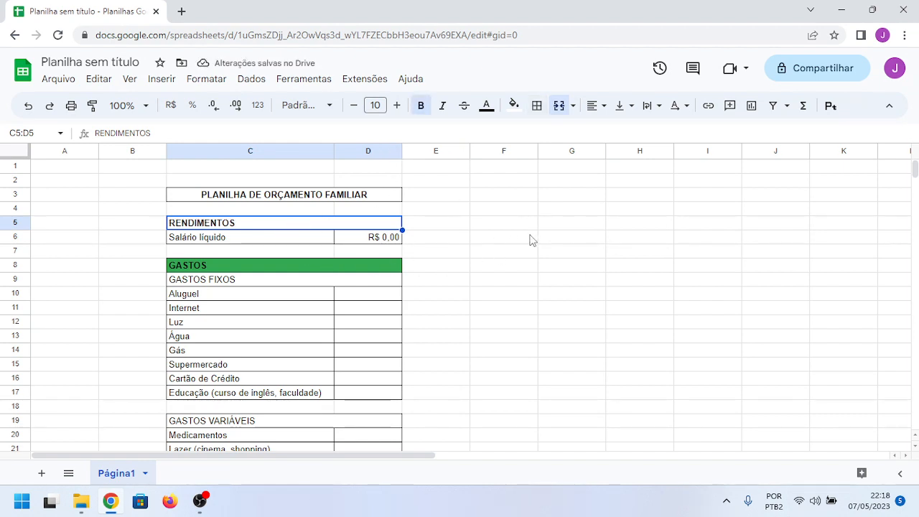
pyautogui.click(514, 108)
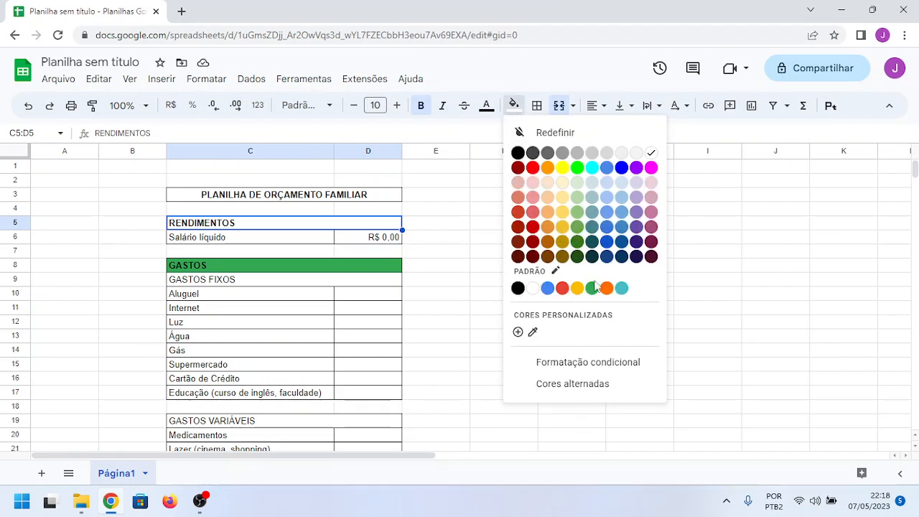
pyautogui.click(547, 290)
pyautogui.click(605, 271)
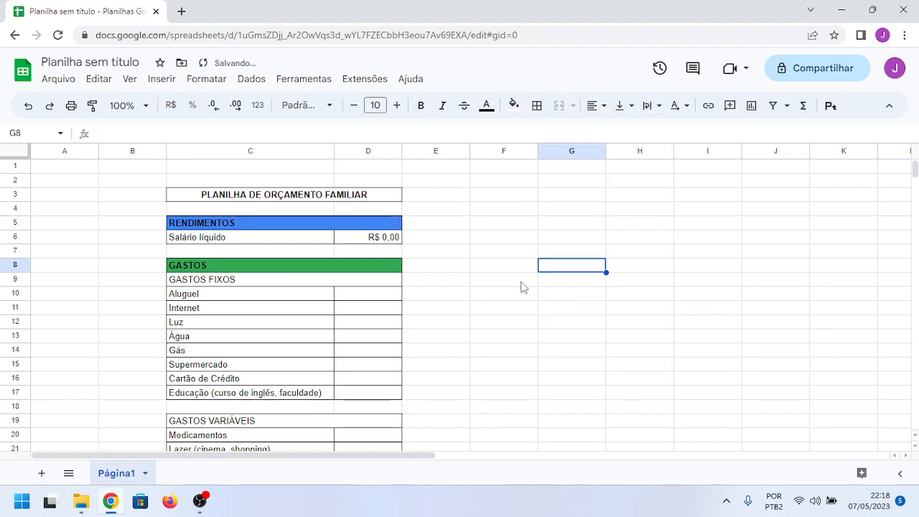
pyautogui.scroll(-2, 380, 310)
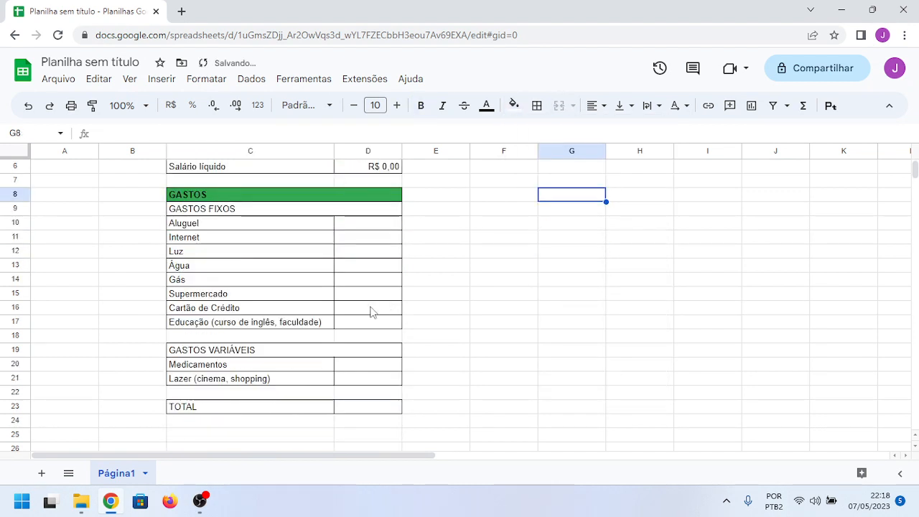
# Step: Make the GASTOS FIXOS heading in C9:D9 and the GASTOS VARIÁVEIS heading in C19:D19 bold
pyautogui.click(257, 356)
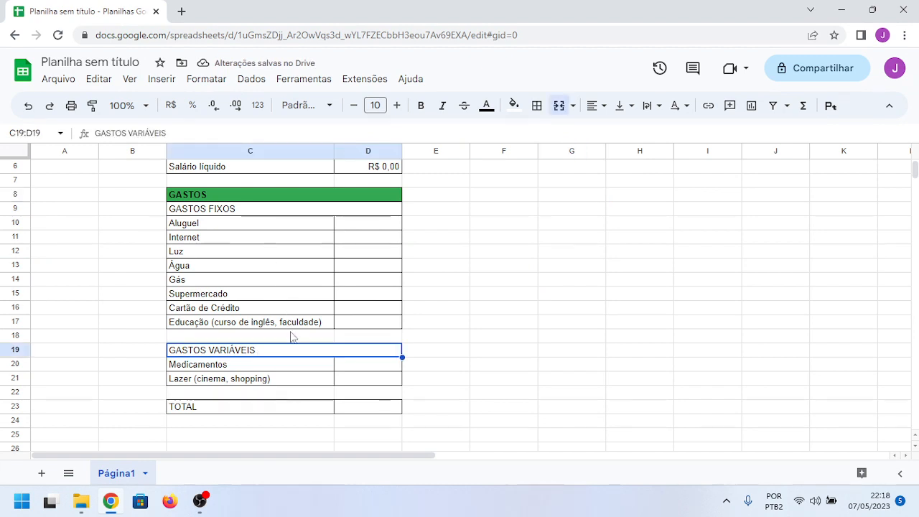
pyautogui.scroll(2, 293, 253)
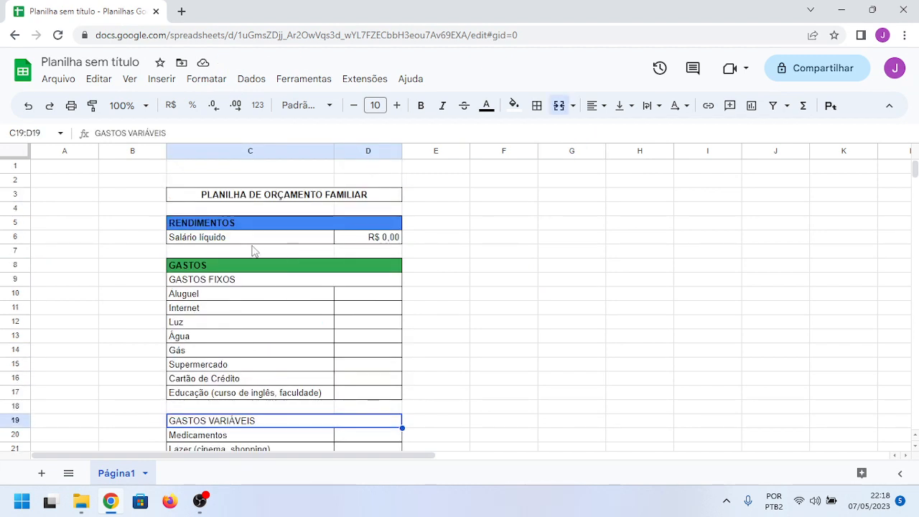
pyautogui.scroll(-1, 237, 294)
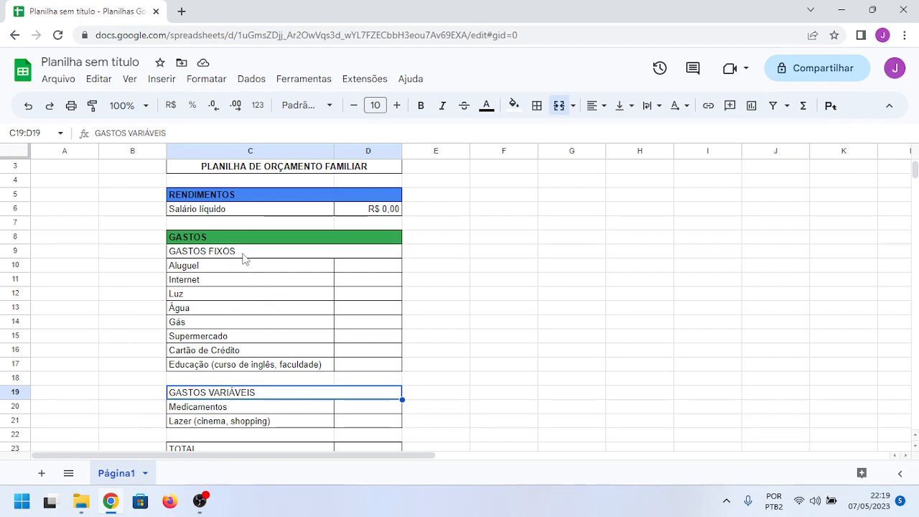
pyautogui.scroll(-2, 448, 283)
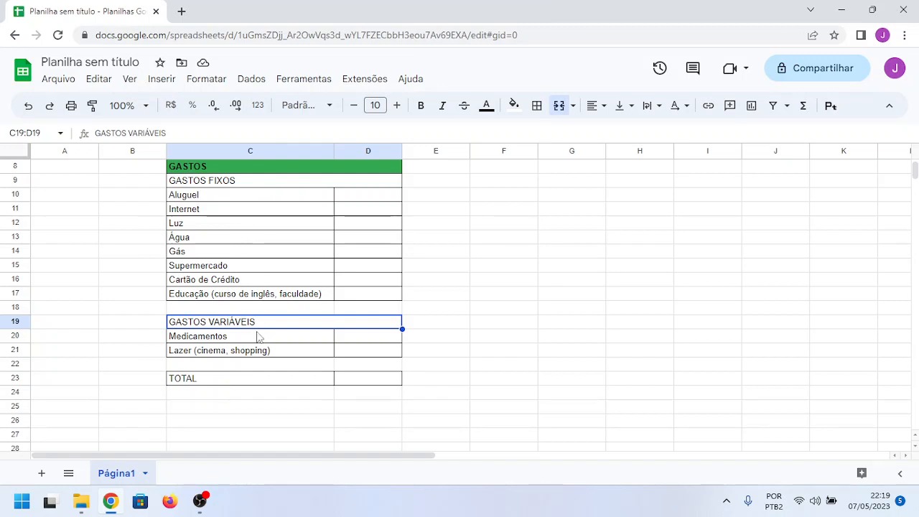
pyautogui.click(207, 185)
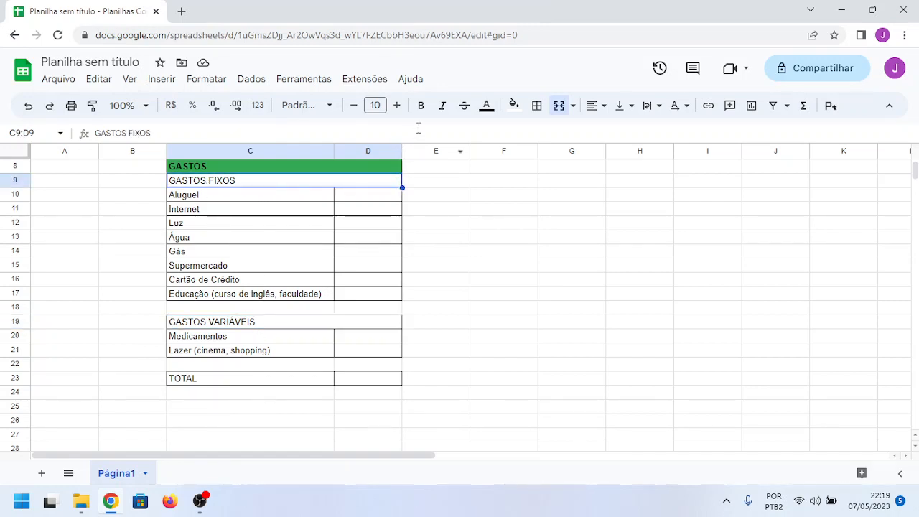
pyautogui.click(420, 106)
pyautogui.click(241, 327)
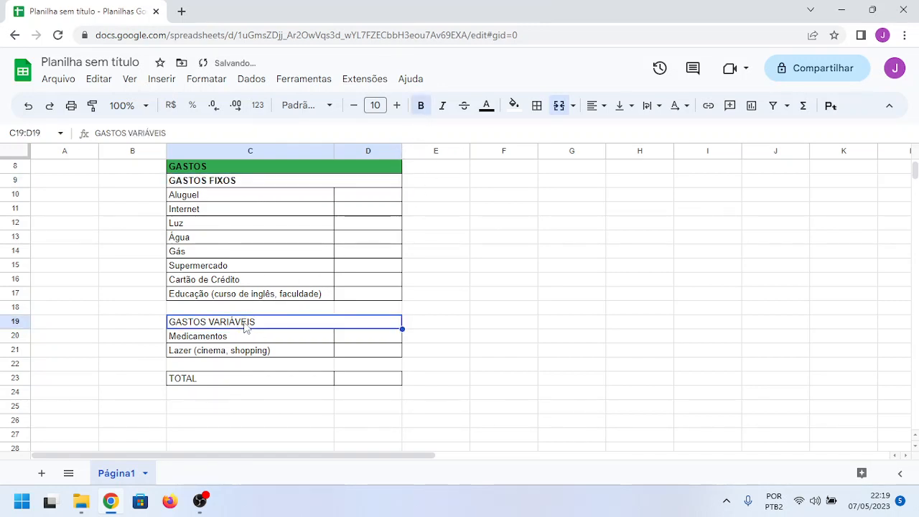
pyautogui.click(422, 107)
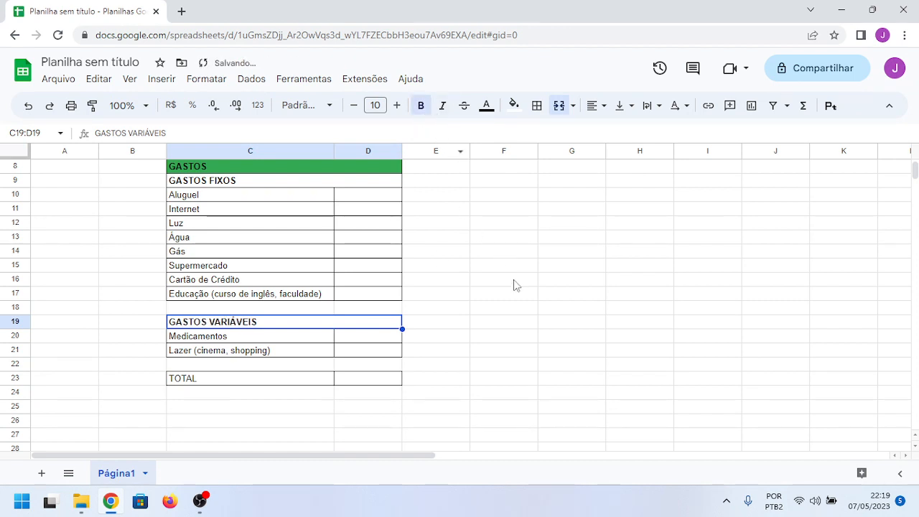
pyautogui.scroll(3, 514, 347)
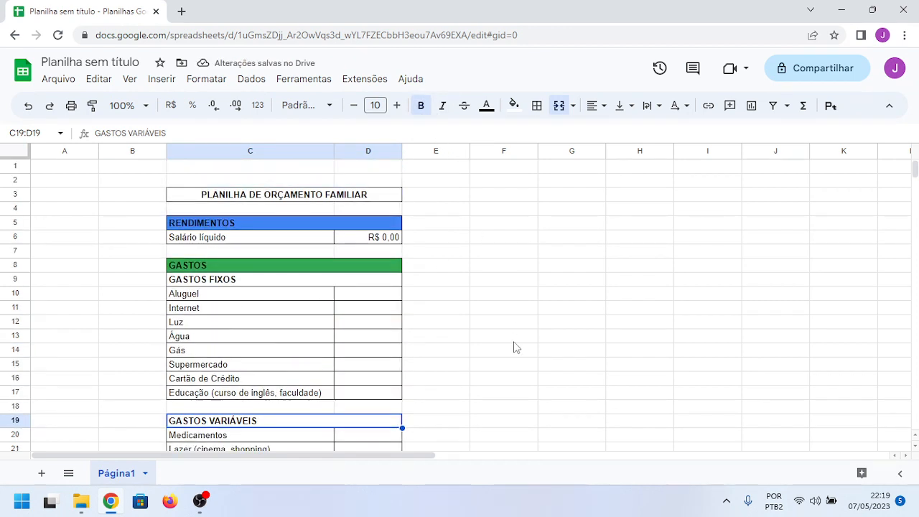
pyautogui.scroll(-2, 504, 326)
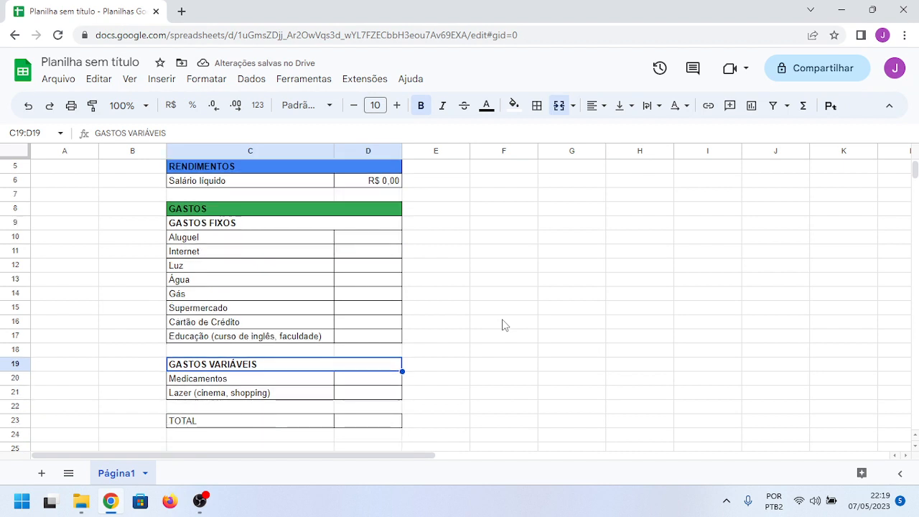
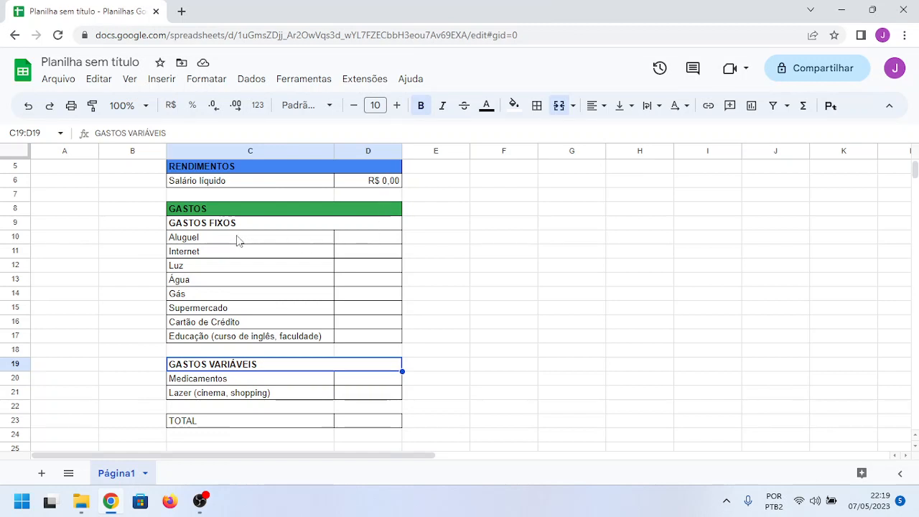
# Step: Enter the label "Total Gastos Fixos" in C18, directly below the fixed expense items
pyautogui.click(238, 351)
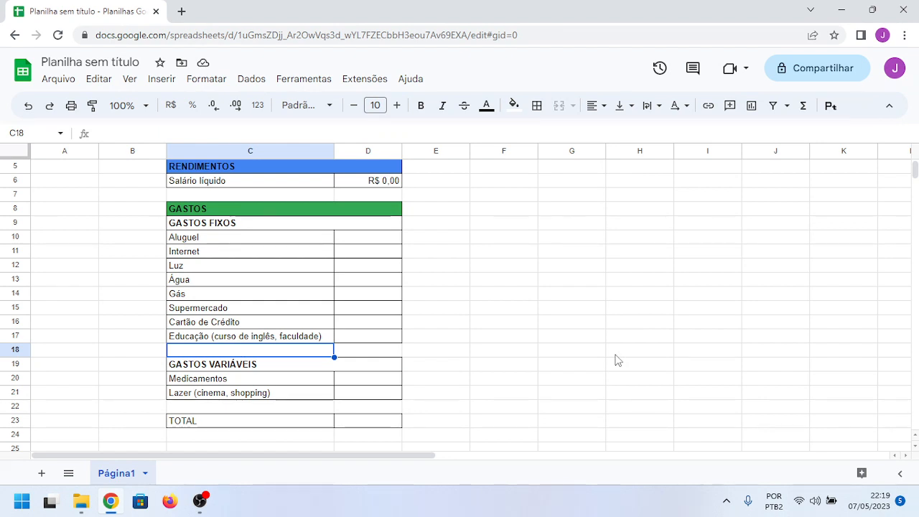
pyautogui.write('t')
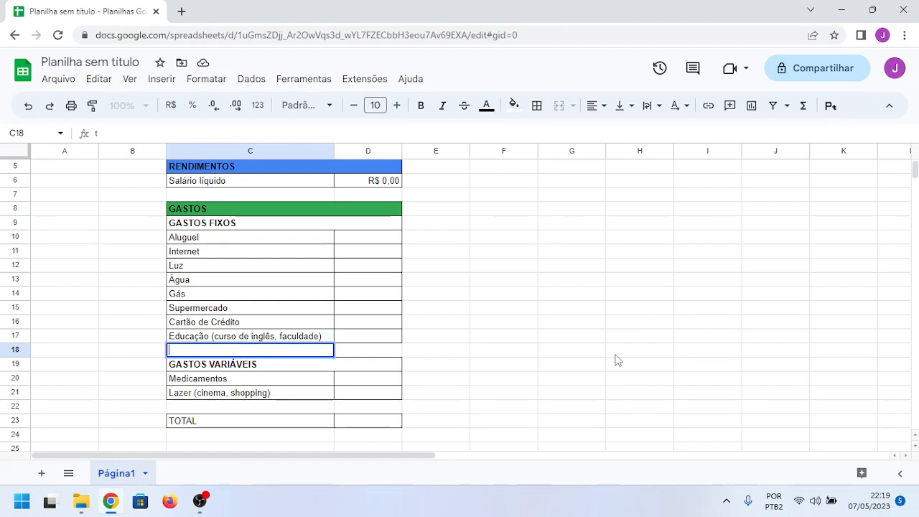
pyautogui.press('BackSpace')
pyautogui.write('TOTAL')
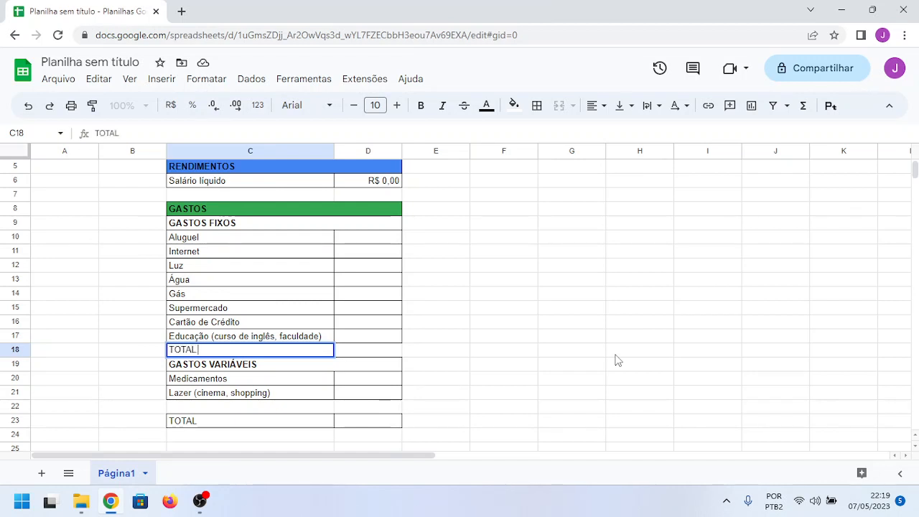
pyautogui.press('BackSpace')
pyautogui.press('BackSpace')
pyautogui.press('BackSpace')
pyautogui.press('BackSpace')
pyautogui.write('otal')
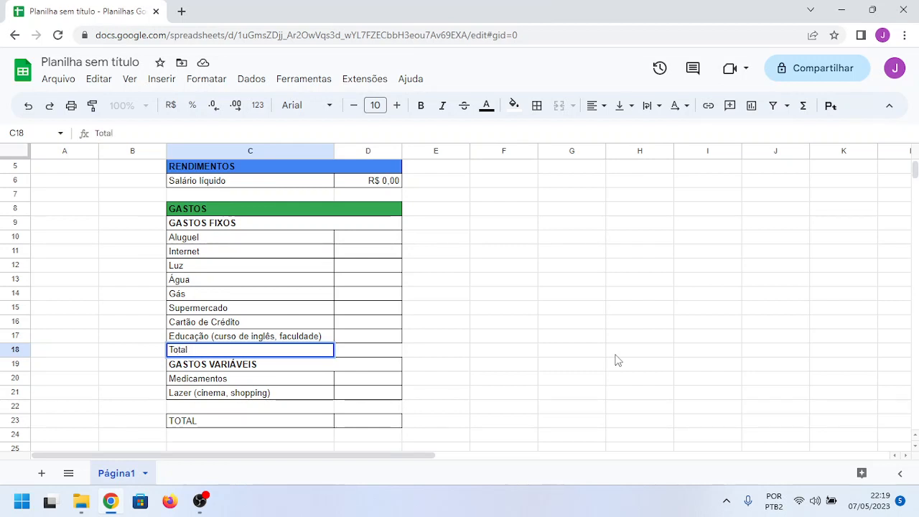
pyautogui.write(' Gastos Fixos')
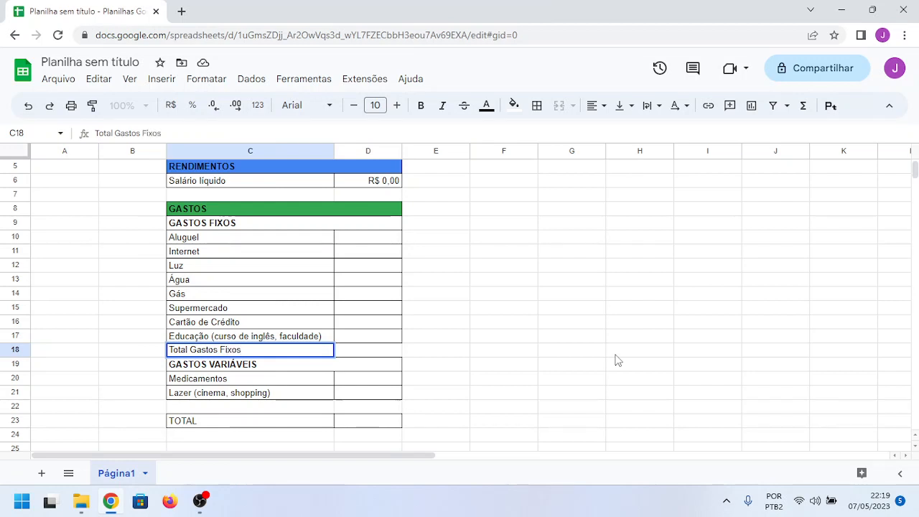
pyautogui.press('Return')
# Step: Enter the label "Total Gastos Variáveis" in C22, directly below the variable expense items
pyautogui.press('Down')
pyautogui.press('Down')
pyautogui.press('Down')
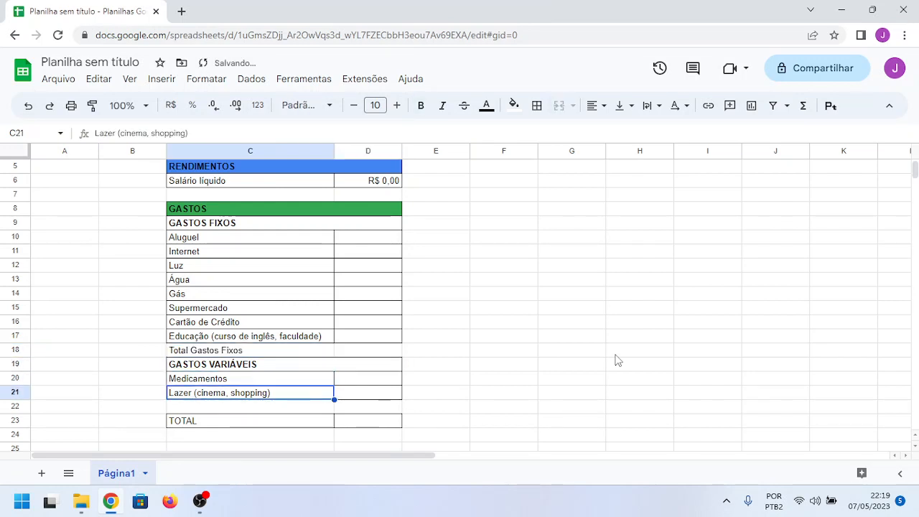
pyautogui.write('T')
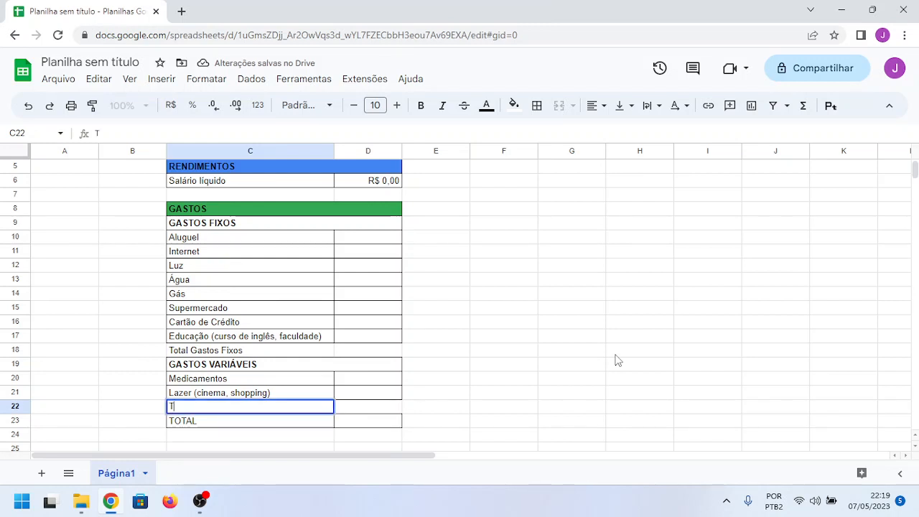
pyautogui.write('otal')
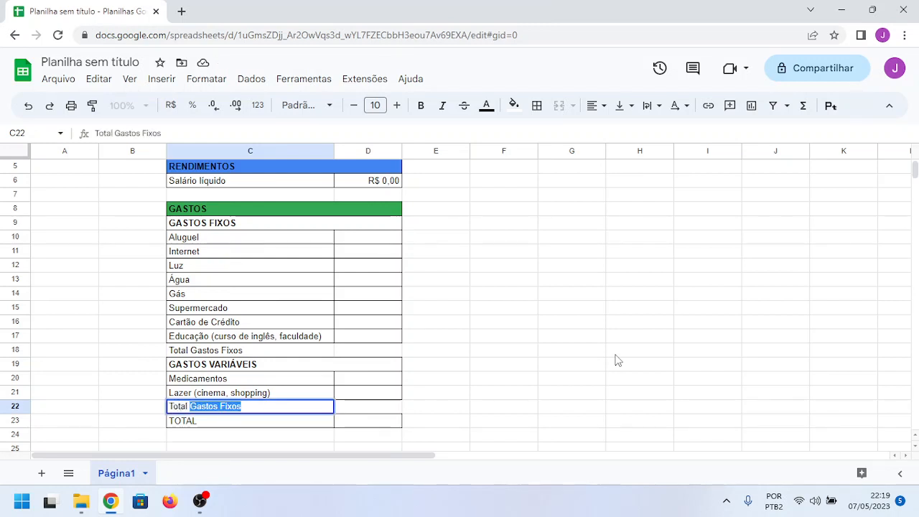
pyautogui.write(' Gastos Vari')
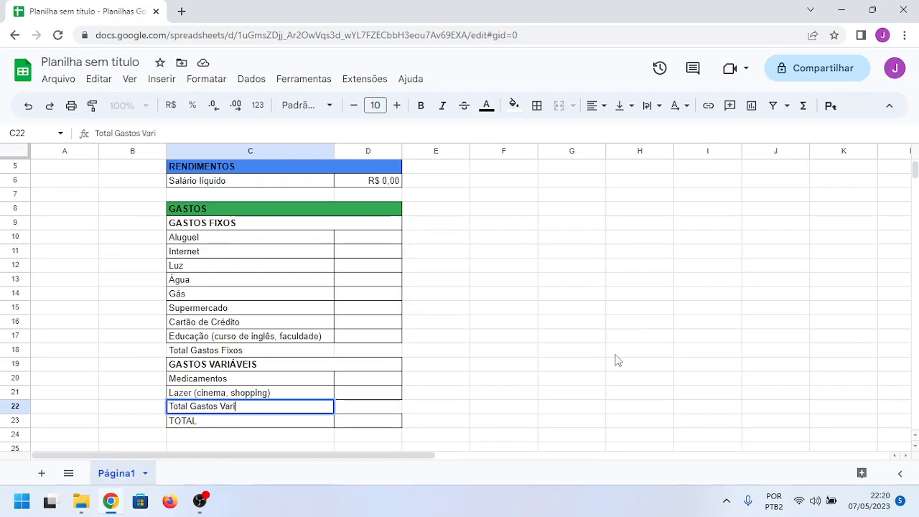
pyautogui.write('áveis')
pyautogui.press('Tab')
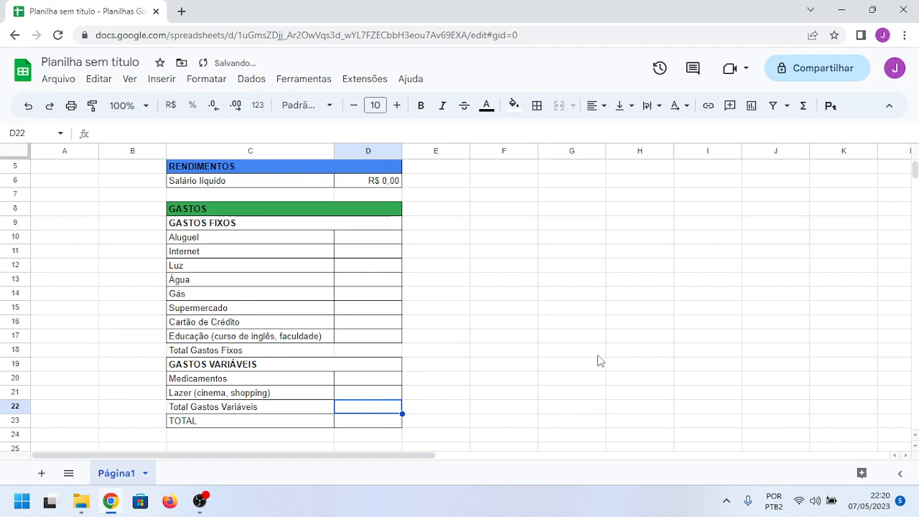
# Step: Apply the R$ currency format to the total cells D18, D22 and D23
pyautogui.click(375, 351)
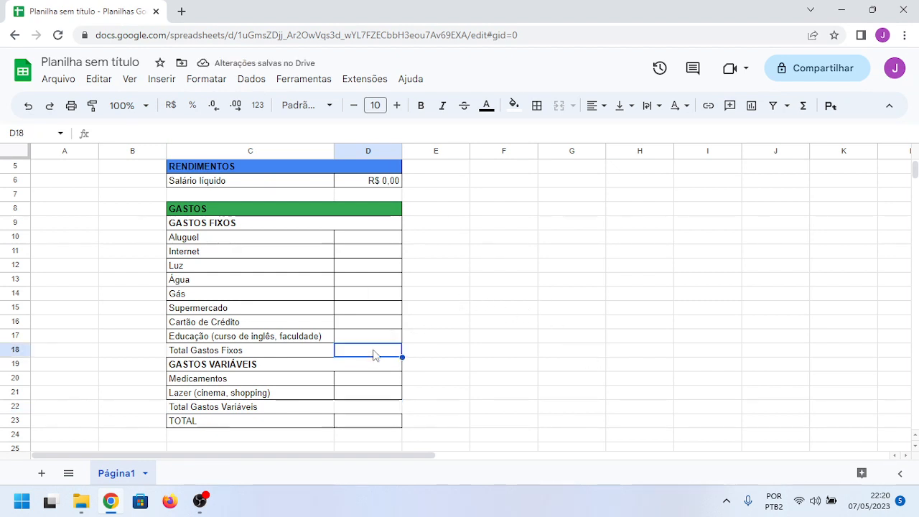
pyautogui.click(171, 106)
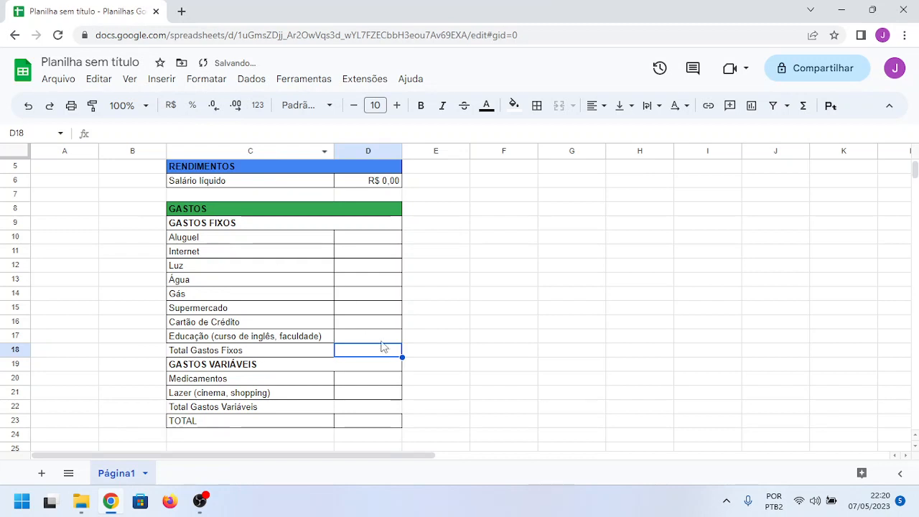
pyautogui.click(363, 408)
pyautogui.click(171, 106)
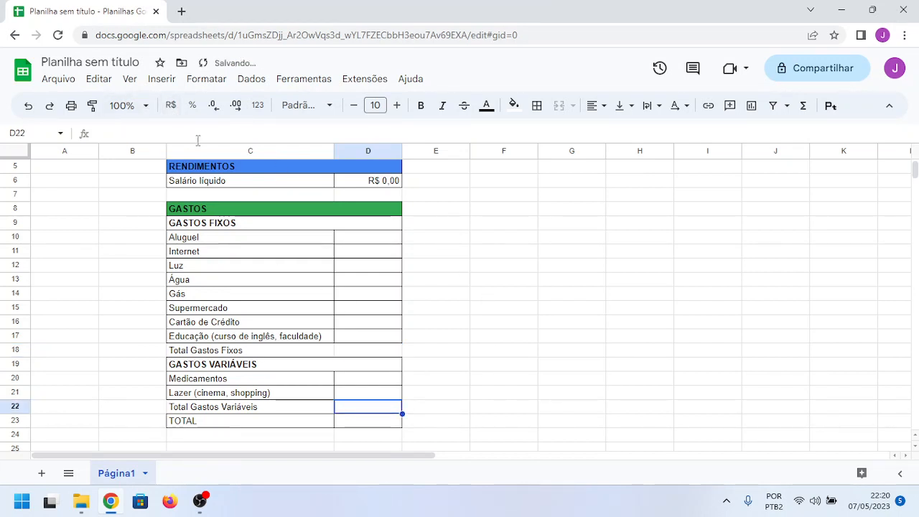
pyautogui.click(359, 424)
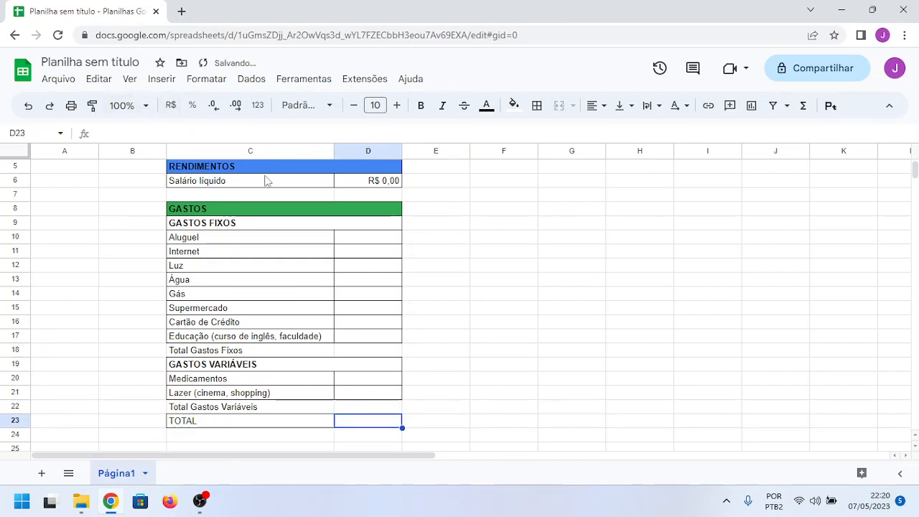
pyautogui.click(172, 108)
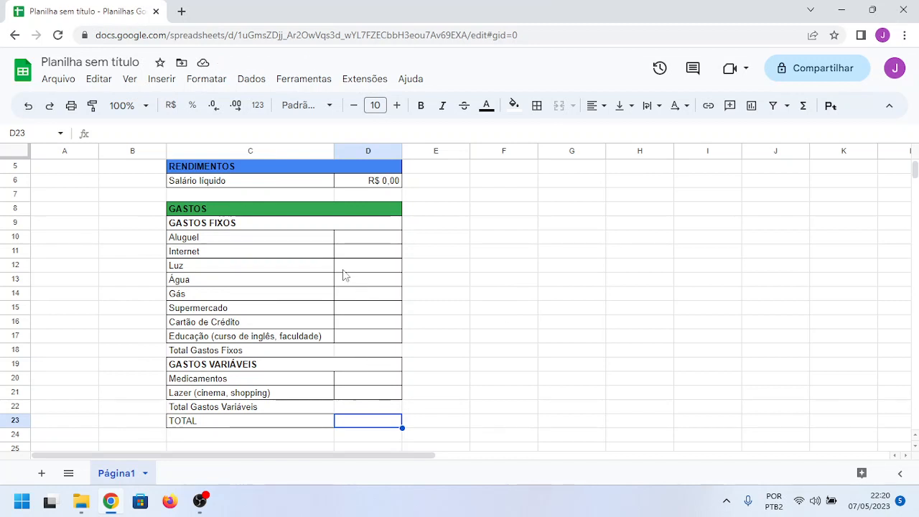
# Step: Try to total the fixed expense cells D10:D18 with the SUM function, and undo the insertion
pyautogui.click(352, 241)
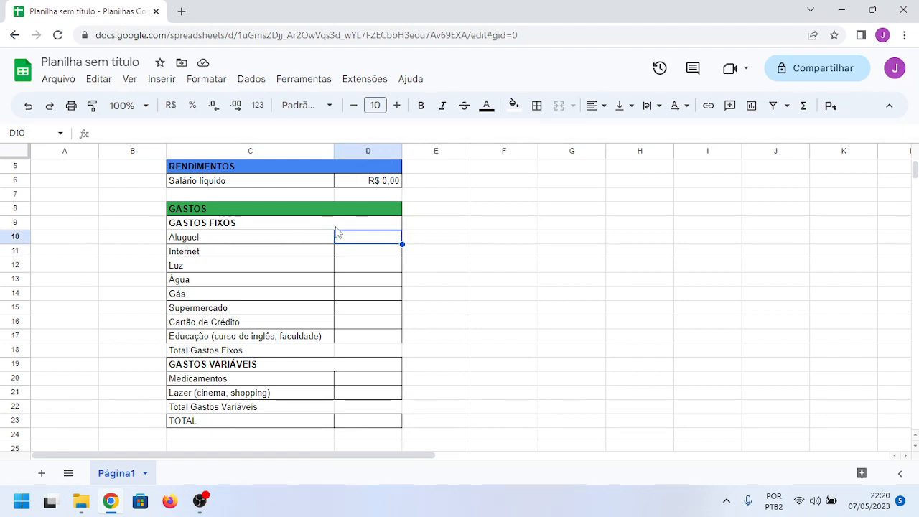
pyautogui.click(365, 337)
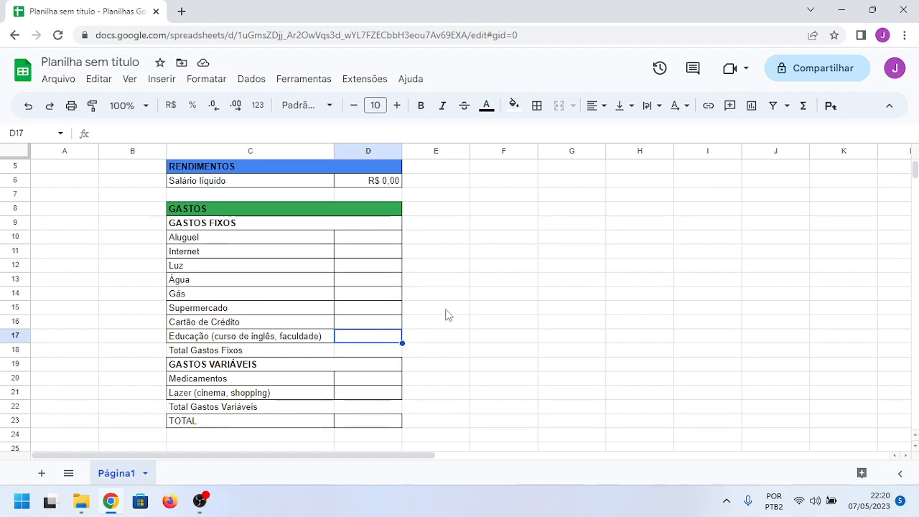
pyautogui.click(451, 281)
pyautogui.click(372, 241)
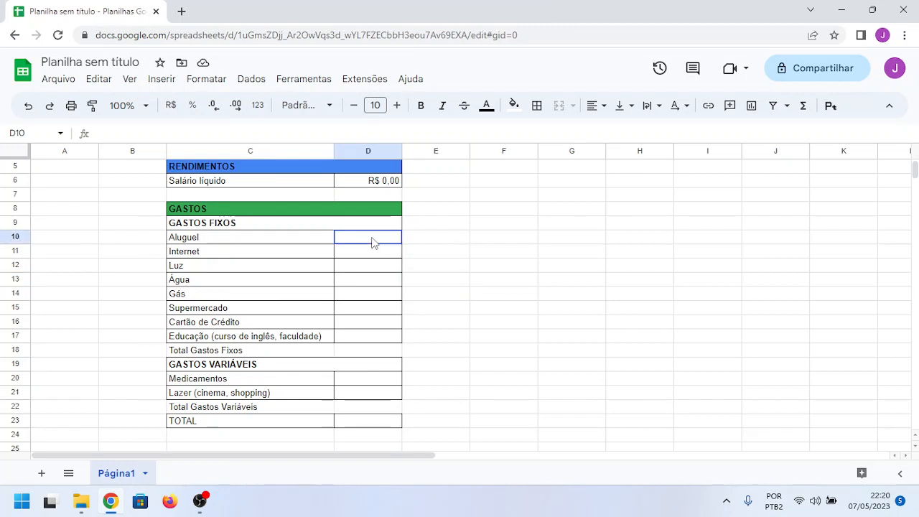
pyautogui.moveTo(372, 243); pyautogui.dragTo(359, 355)
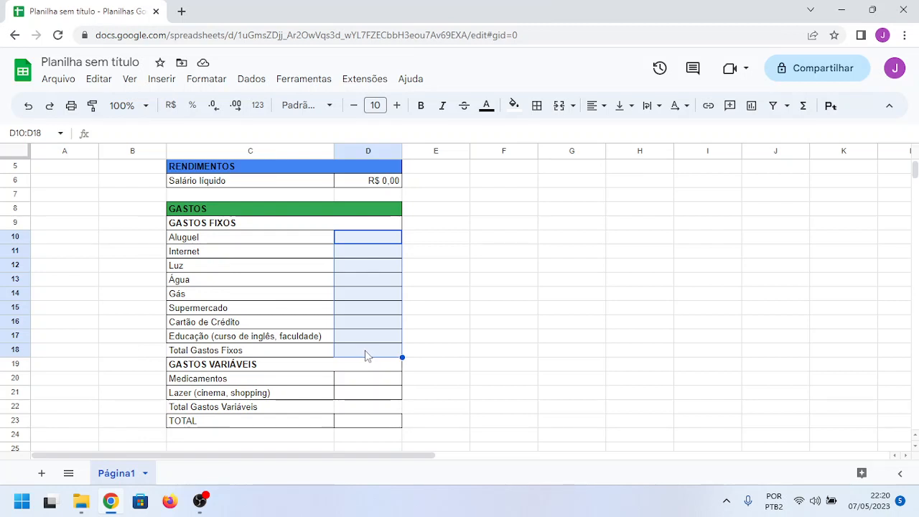
pyautogui.click(805, 108)
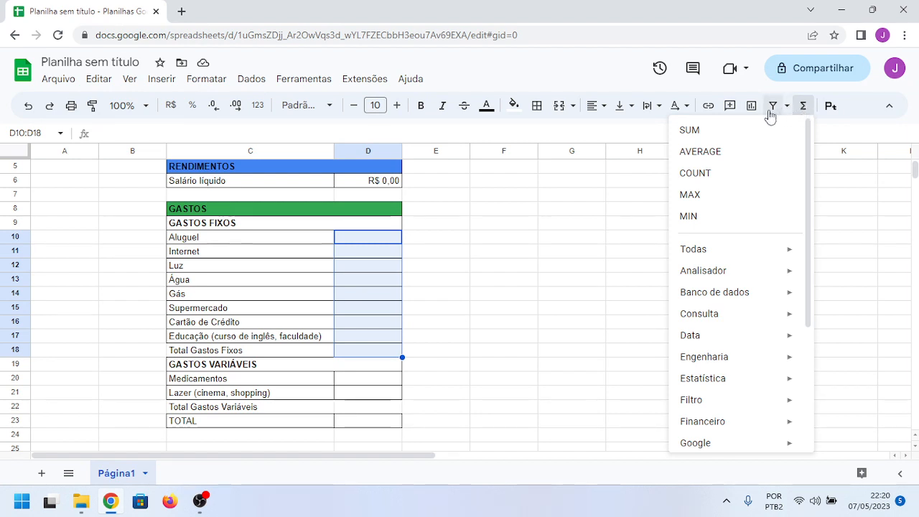
pyautogui.click(711, 131)
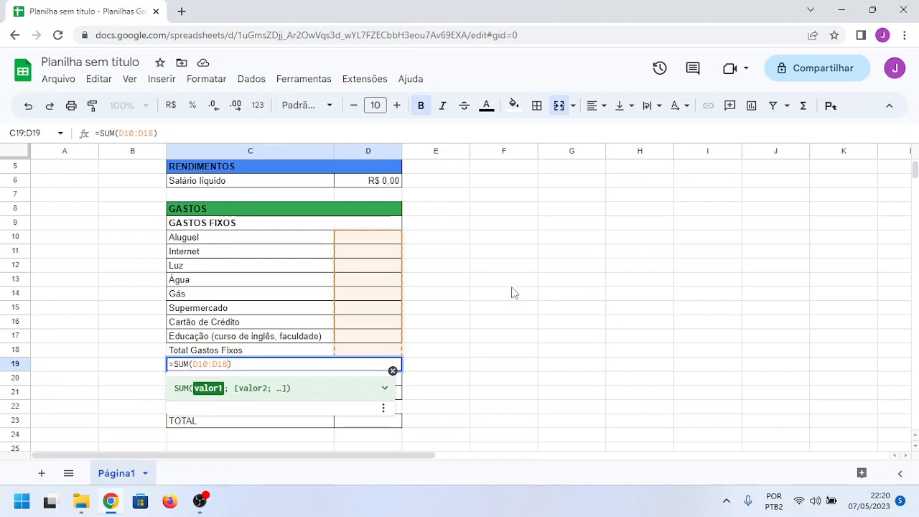
pyautogui.press('Tab')
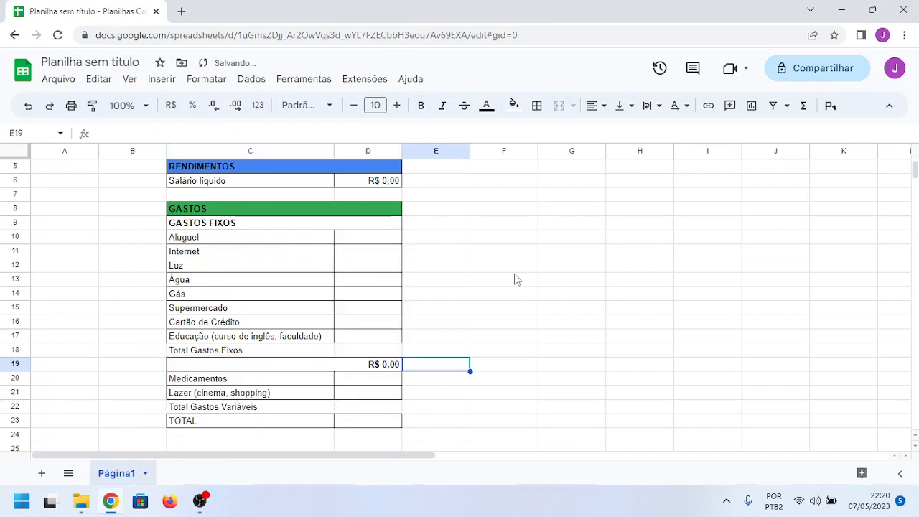
pyautogui.click(514, 278)
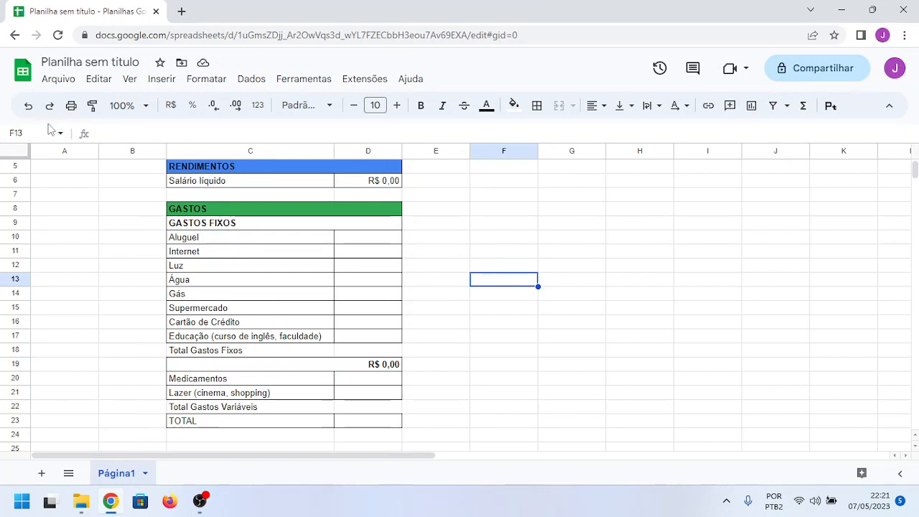
pyautogui.click(27, 106)
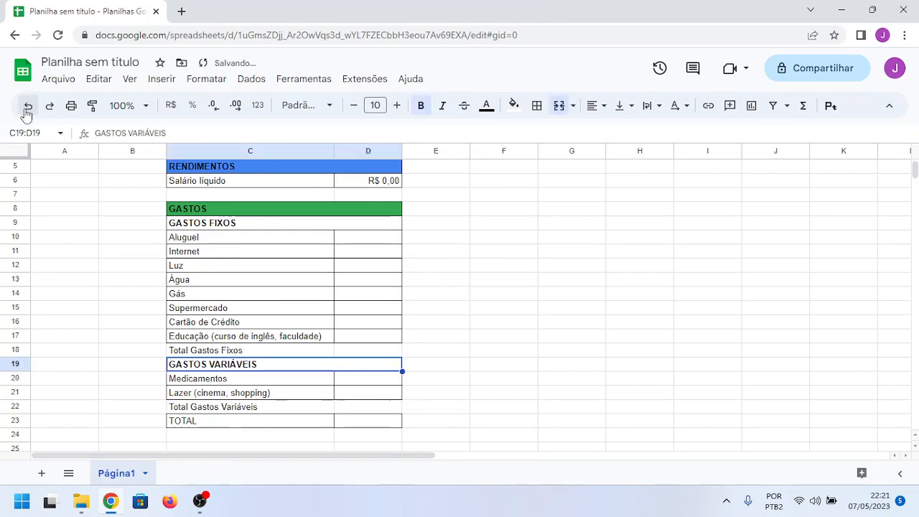
# Step: Enter the formula =soma(d10:d17) in D18 to total the fixed expenses
pyautogui.click(369, 351)
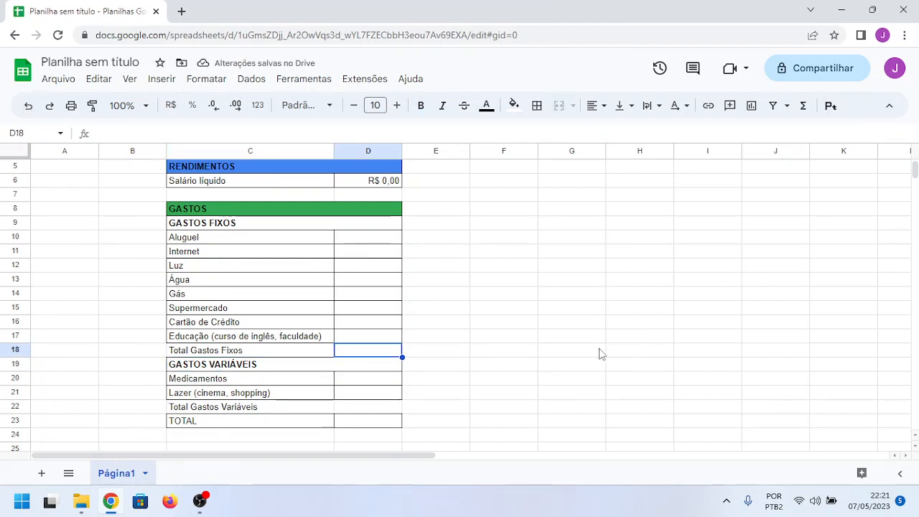
pyautogui.write('=s')
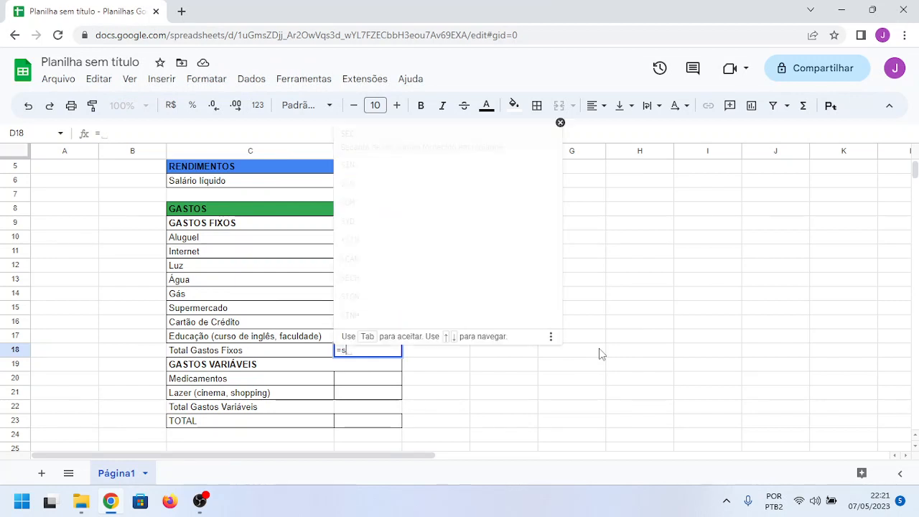
pyautogui.write('oma')
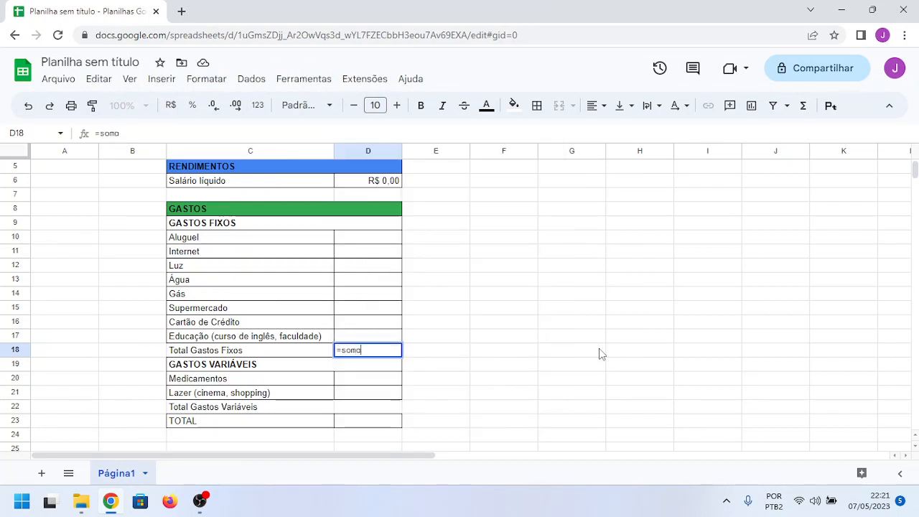
pyautogui.write('(')
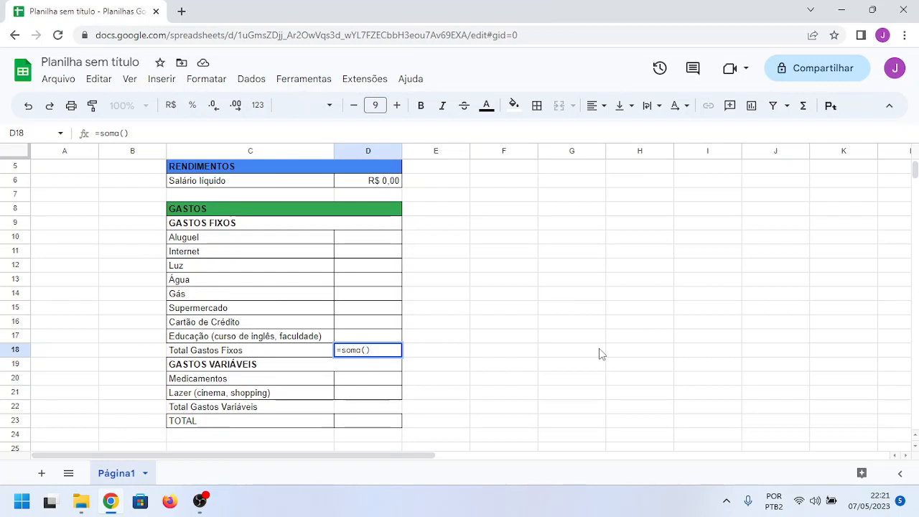
pyautogui.write('d10')
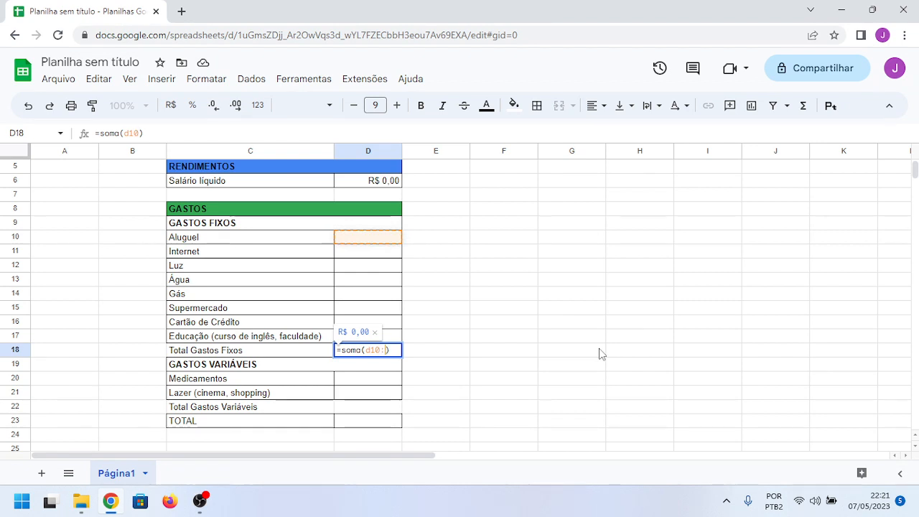
pyautogui.write(':')
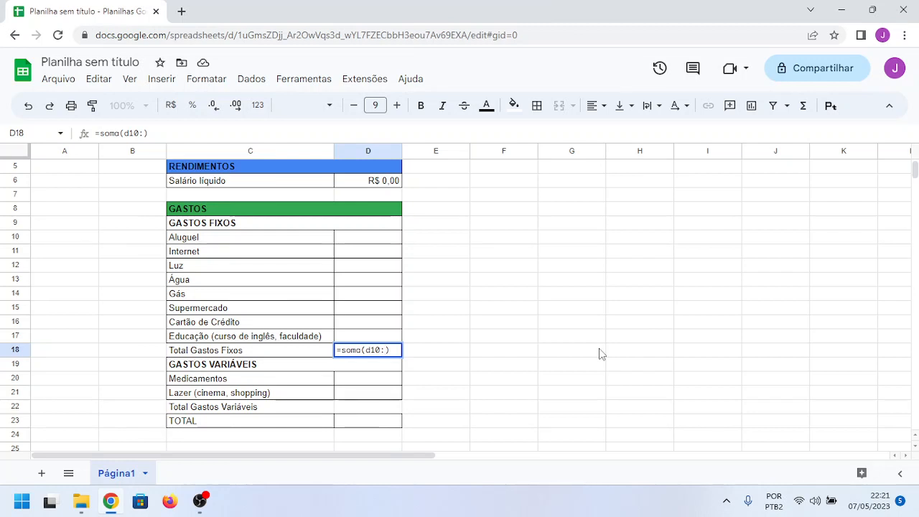
pyautogui.write('d17')
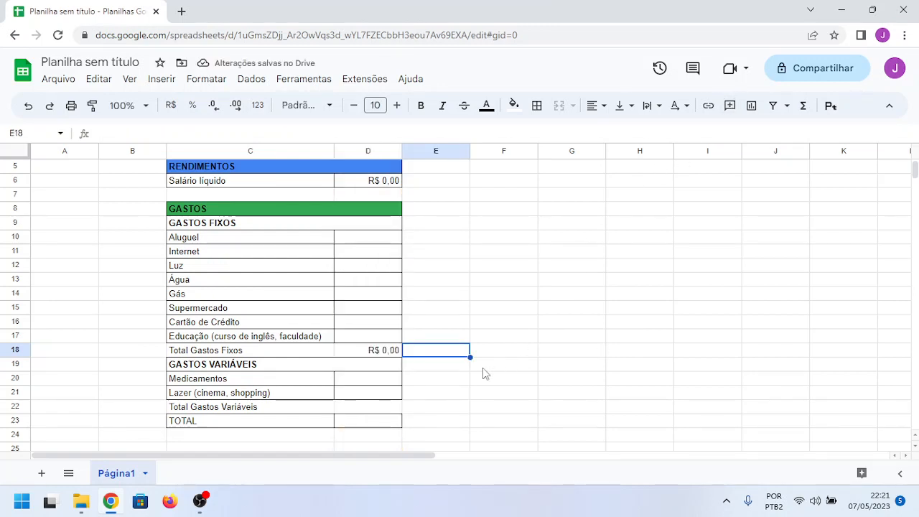
pyautogui.click(388, 357)
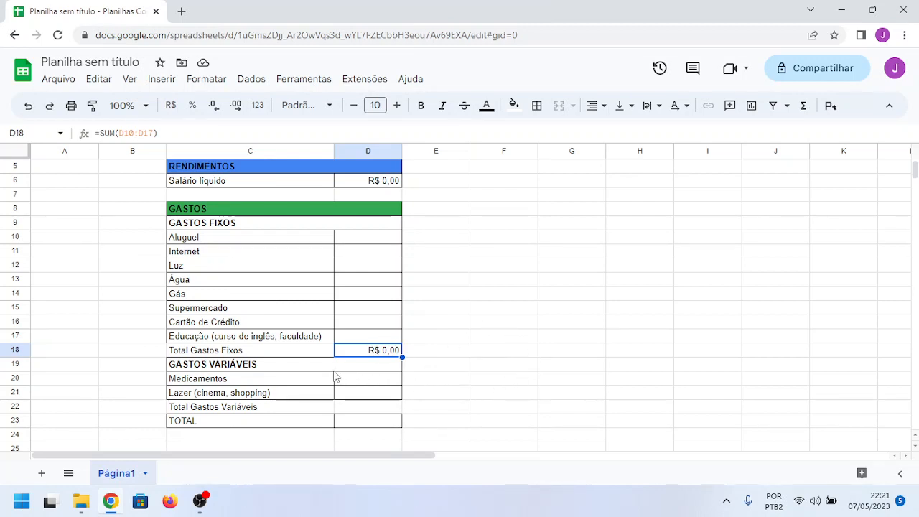
# Step: Enter the formula =soma(d20:d21) in D22 to total the variable expenses
pyautogui.click(351, 409)
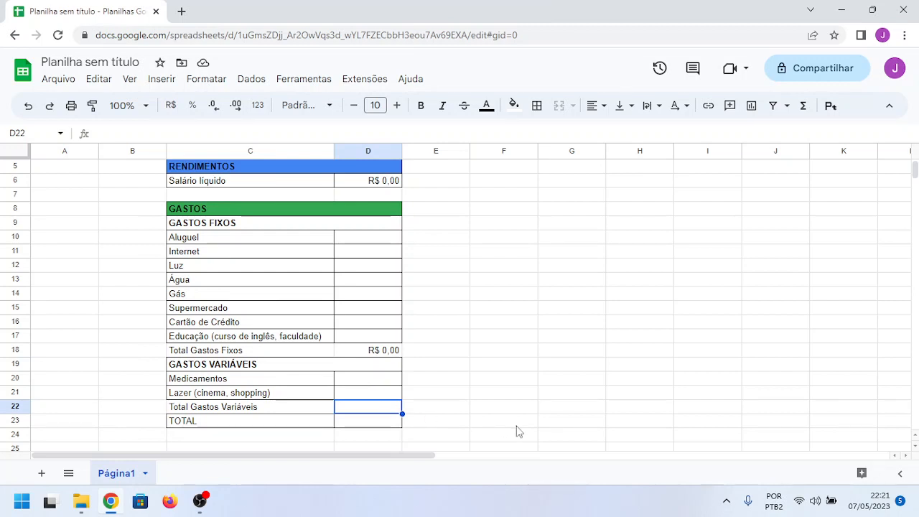
pyautogui.write('=')
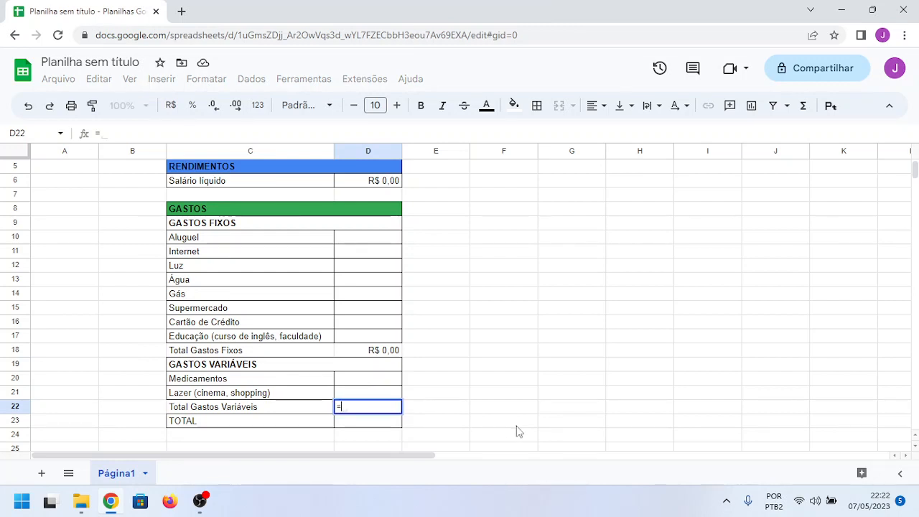
pyautogui.write('soma(')
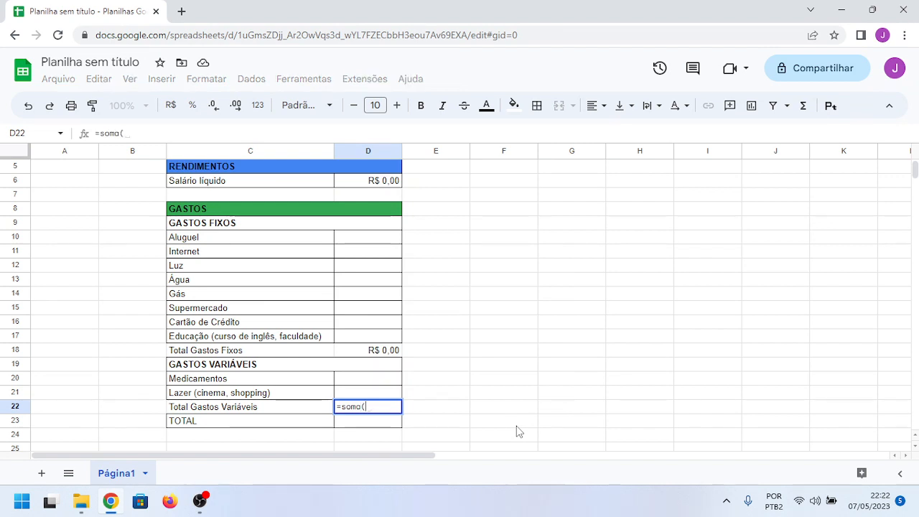
pyautogui.write('d')
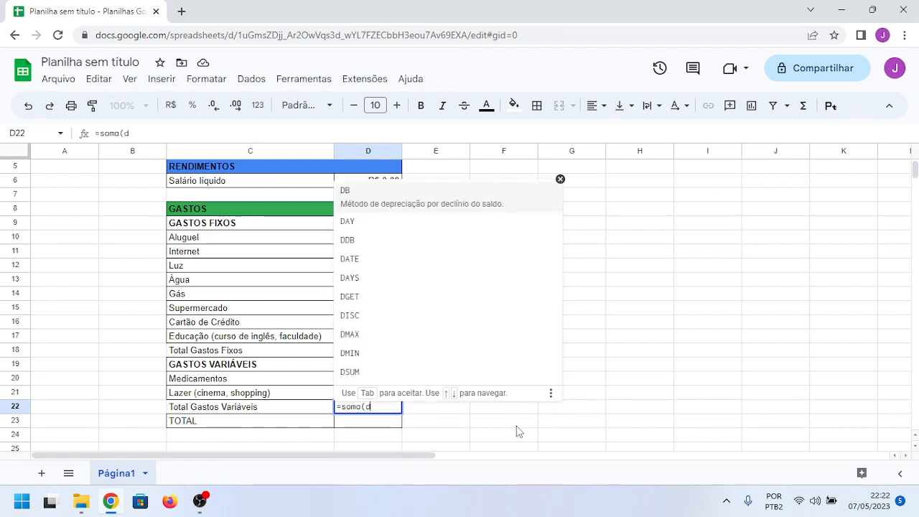
pyautogui.write('20')
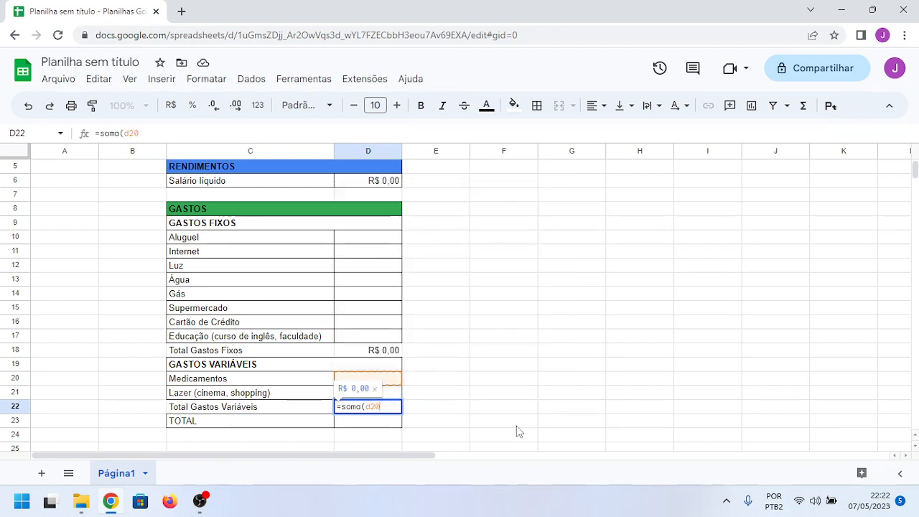
pyautogui.write(':d21')
pyautogui.press('Tab')
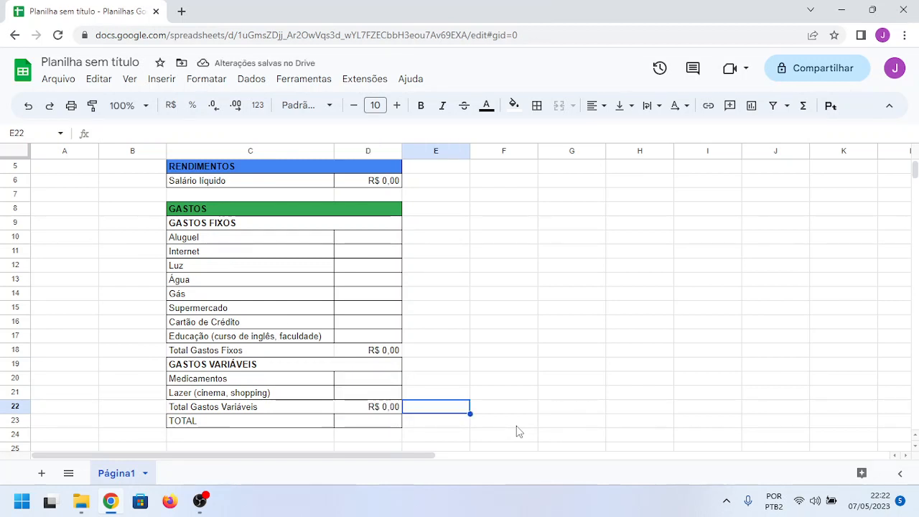
# Step: Enter the formula =d6-(d18+d22) in the TOTAL cell D23 to subtract both expense totals from the net salary
pyautogui.press('Down')
pyautogui.press('Left')
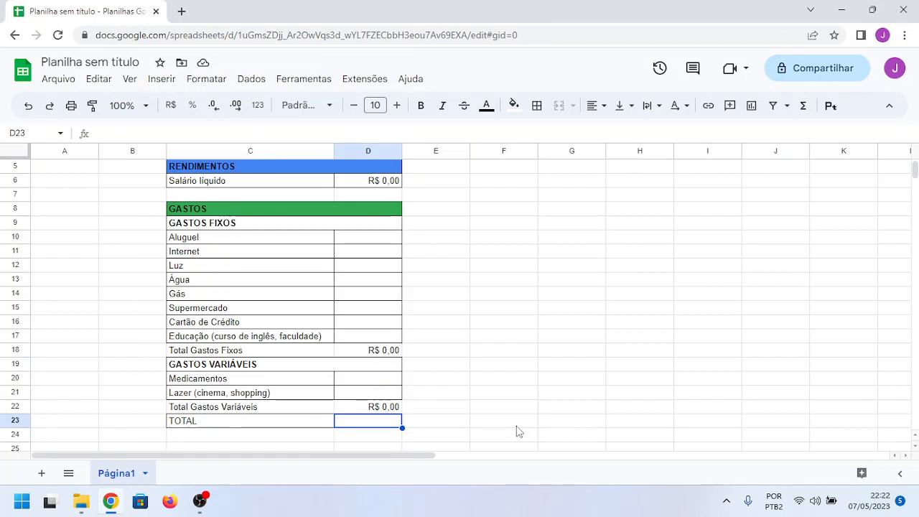
pyautogui.write('=')
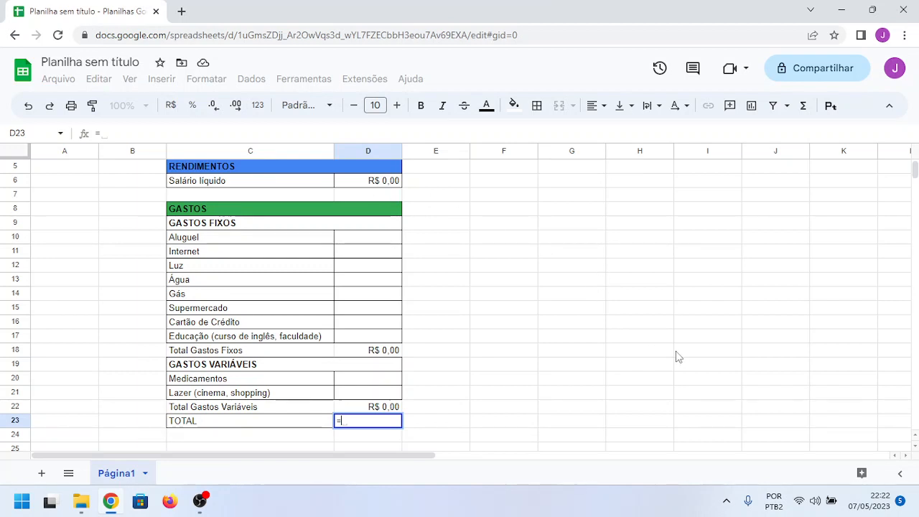
pyautogui.write('d')
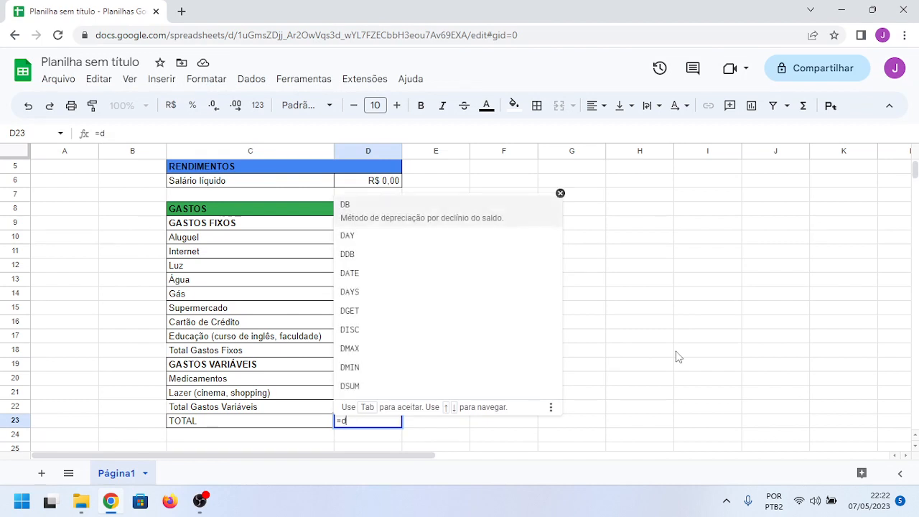
pyautogui.write('6')
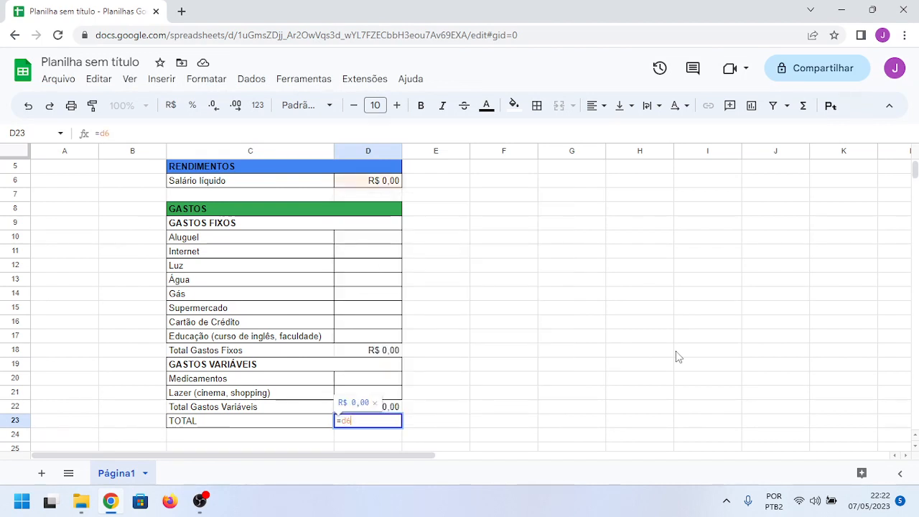
pyautogui.write('-')
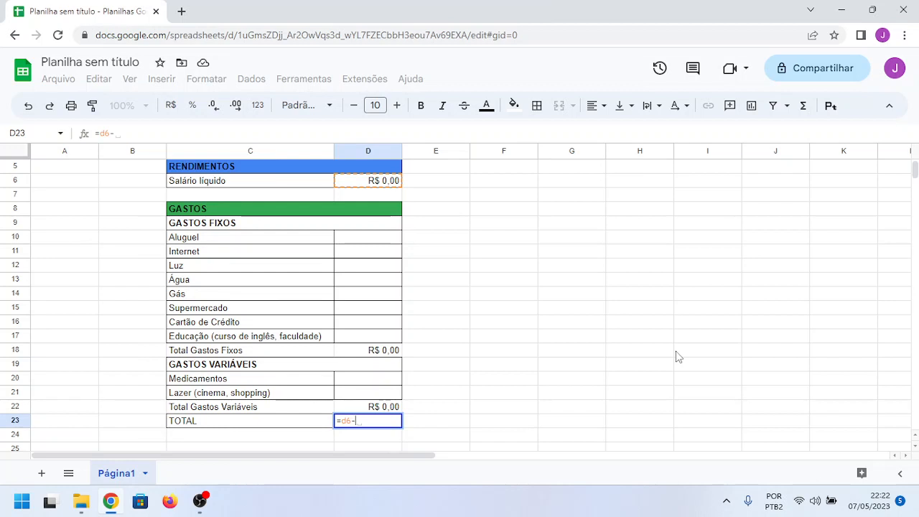
pyautogui.write('(')
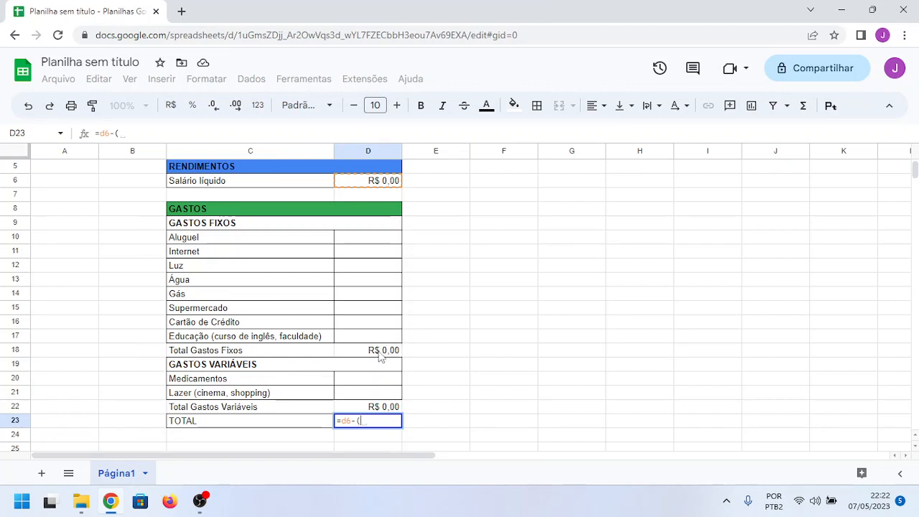
pyautogui.write('d')
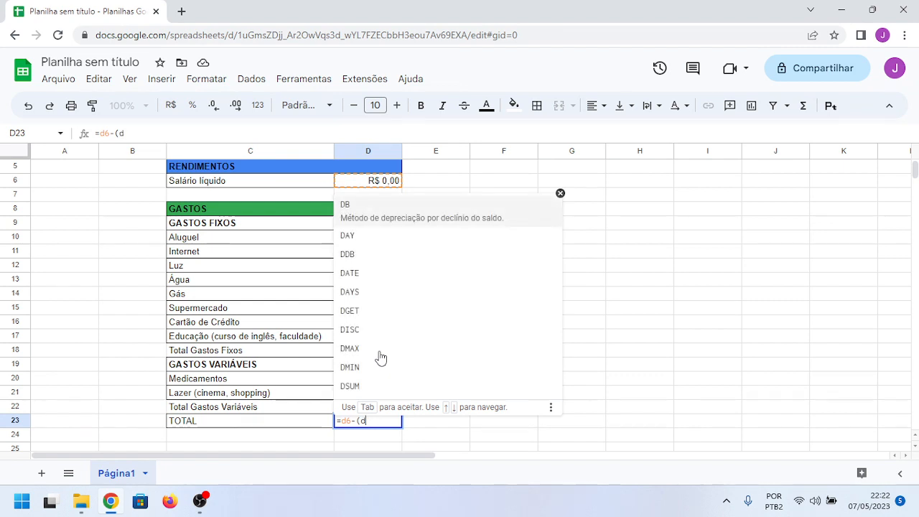
pyautogui.write('18')
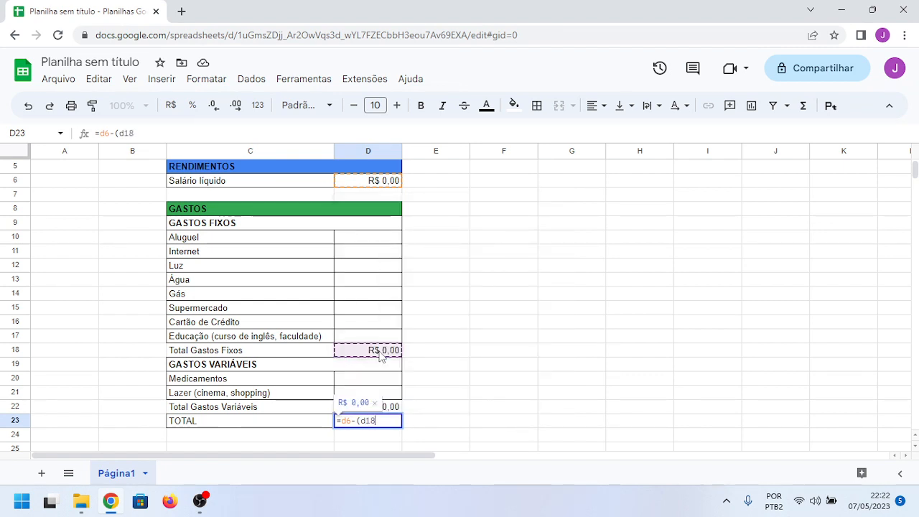
pyautogui.write('+')
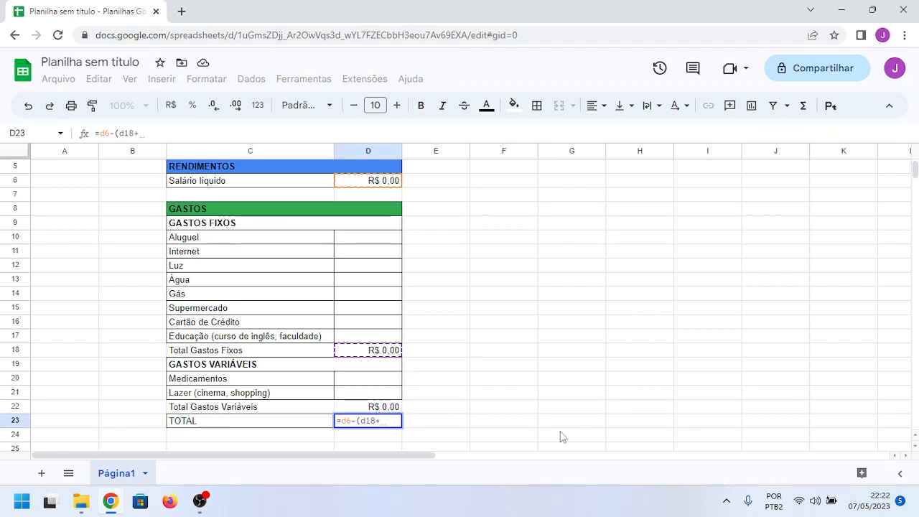
pyautogui.write('d22')
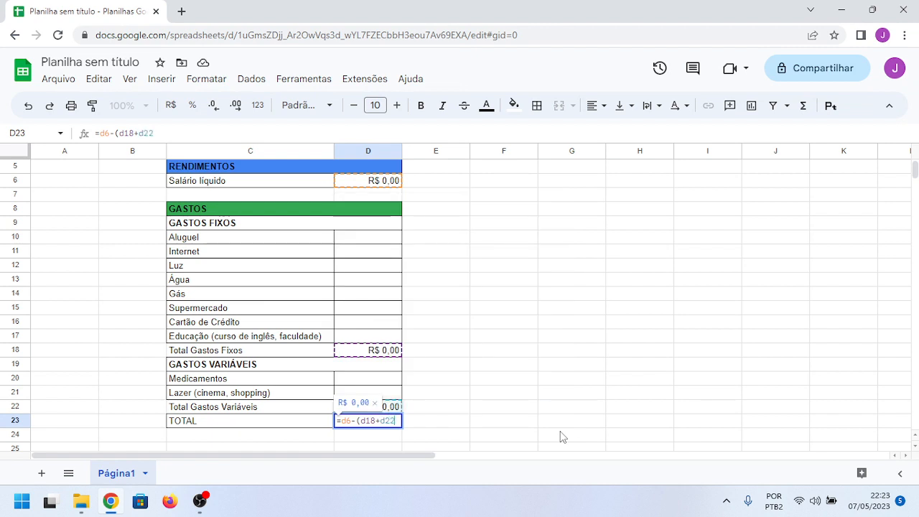
pyautogui.write(')')
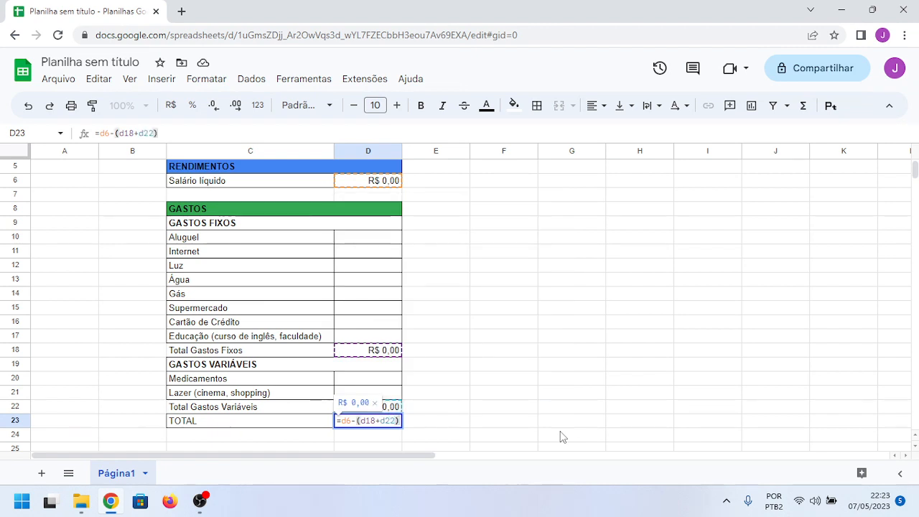
pyautogui.press('Tab')
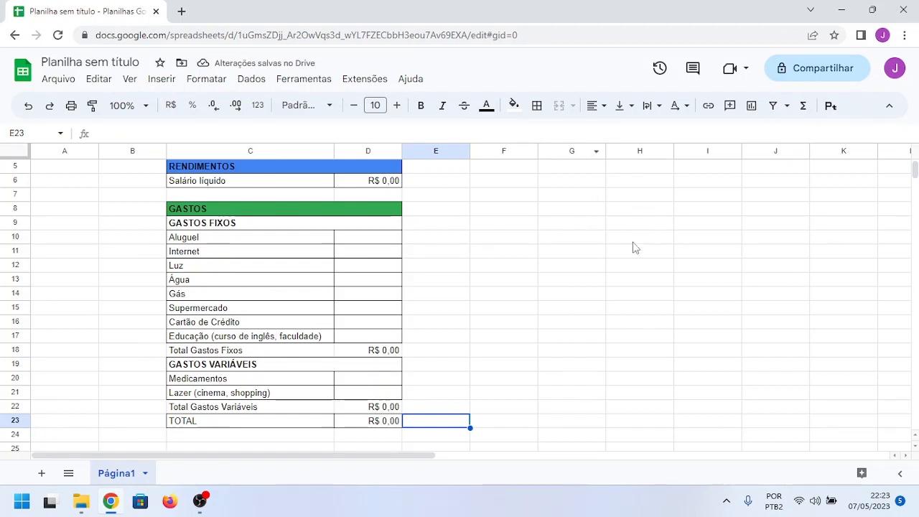
# Step: Enter 5000,00 as the net salary (Salário líquido) in D6
pyautogui.scroll(2, 530, 281)
pyautogui.scroll(-1, 529, 281)
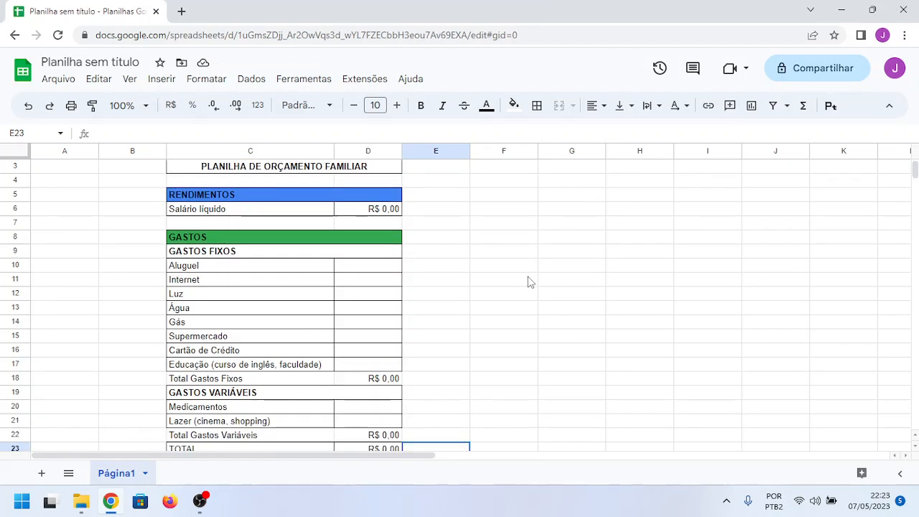
pyautogui.scroll(1, 529, 281)
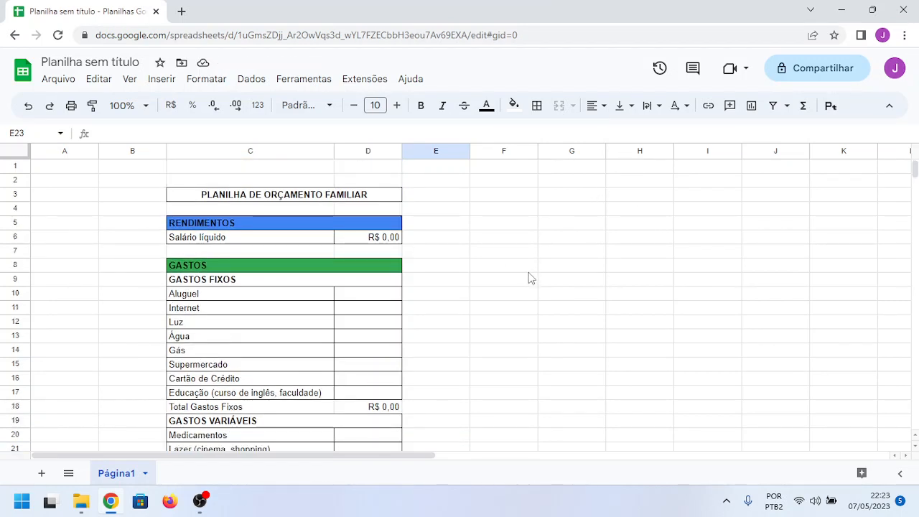
pyautogui.click(395, 244)
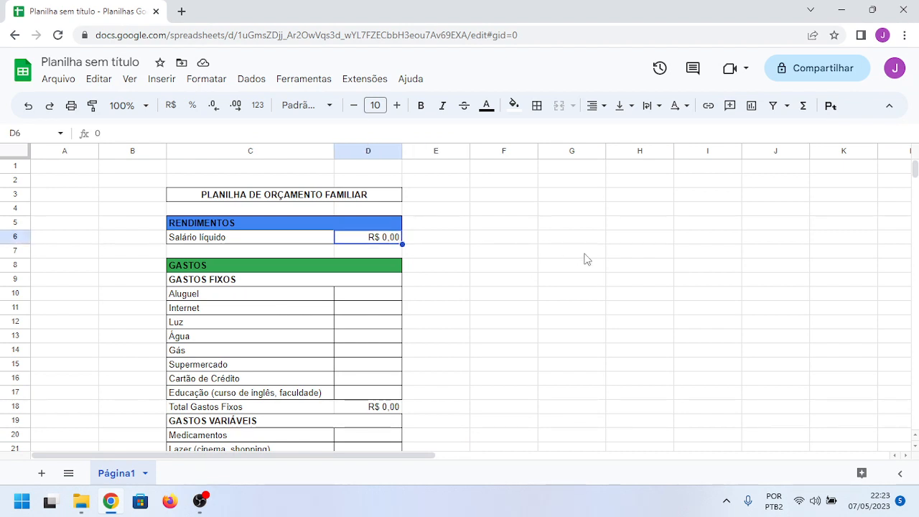
pyautogui.write('5')
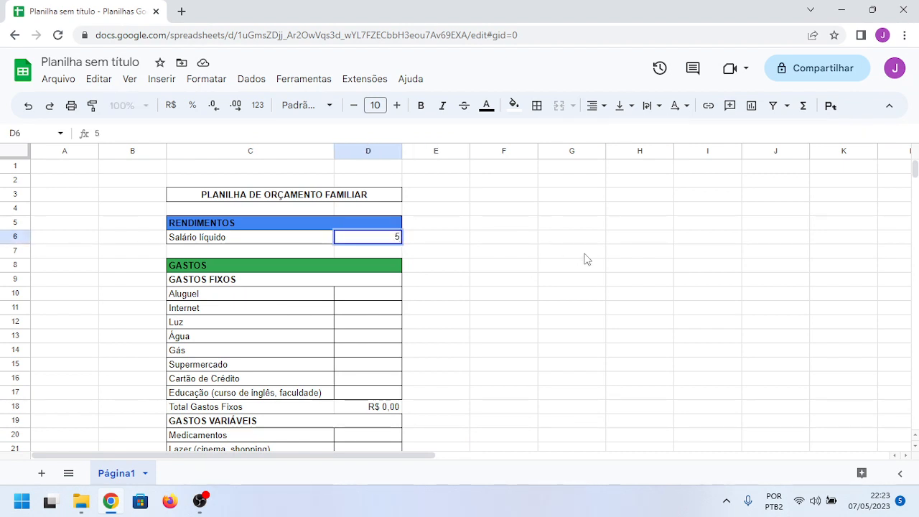
pyautogui.write('000,00')
pyautogui.press('Return')
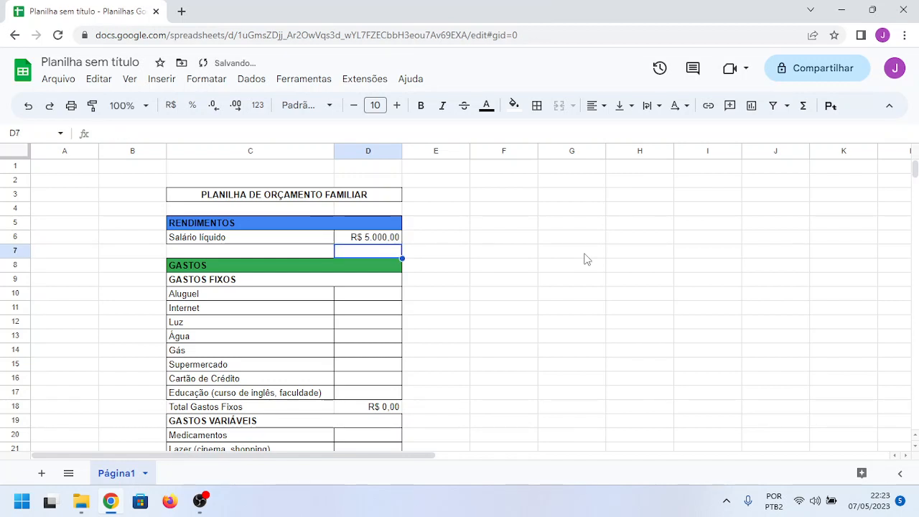
# Step: Examine the TOTAL in D23 and its formula with the new salary, and return to the first fixed expense cell
pyautogui.press('Down')
pyautogui.press('Down')
pyautogui.press('Down')
pyautogui.press('Down')
pyautogui.press('Down')
pyautogui.press('Down')
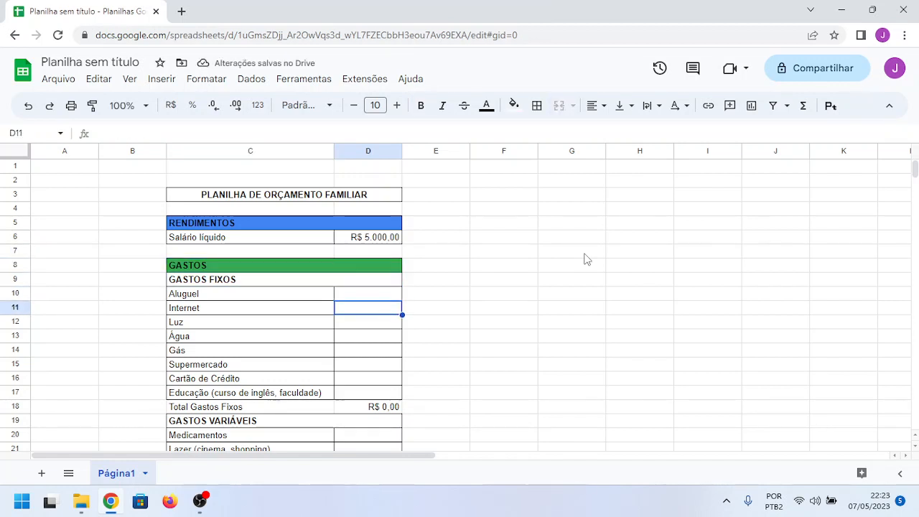
pyautogui.press('Down')
pyautogui.press('Down')
pyautogui.press('Down')
pyautogui.press('Down')
pyautogui.press('Down')
pyautogui.press('Down')
pyautogui.press('Down')
pyautogui.press('Down')
pyautogui.press('Down')
pyautogui.press('Down')
pyautogui.press('Down')
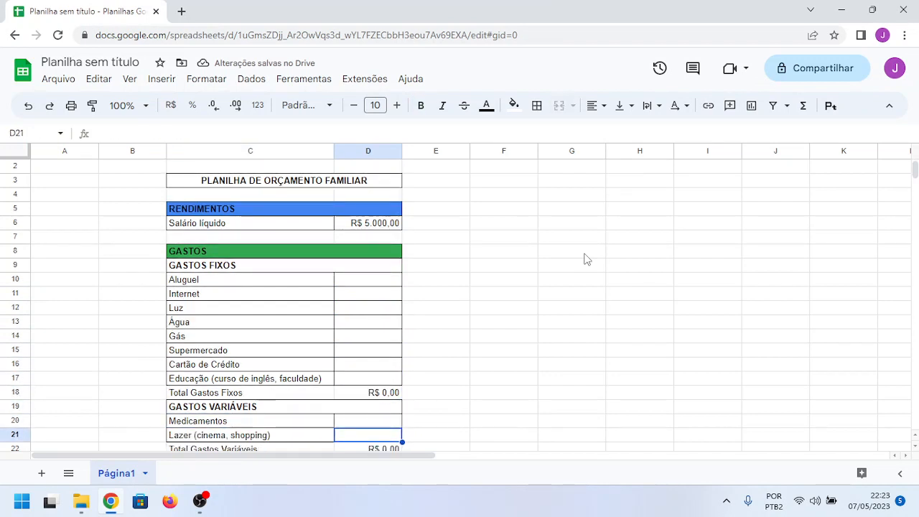
pyautogui.press('Up')
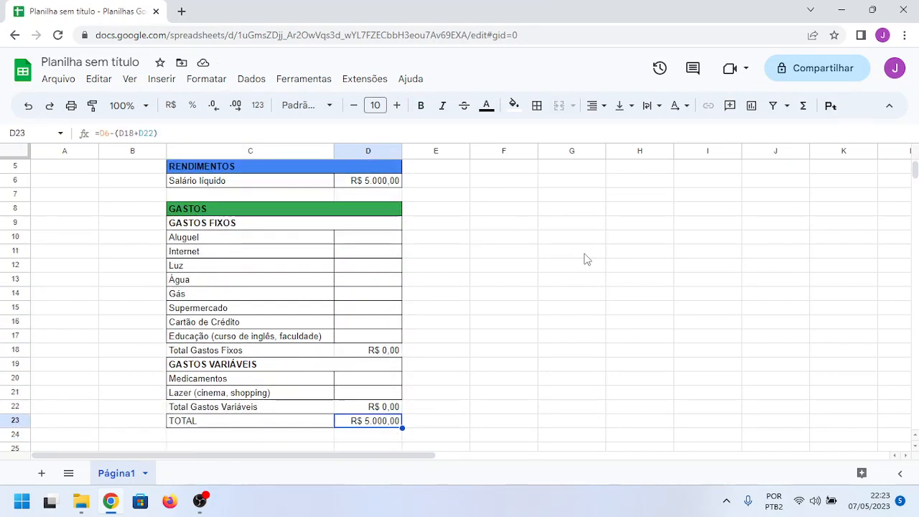
pyautogui.press('Up')
pyautogui.press('Up')
pyautogui.press('Up')
pyautogui.press('Up')
pyautogui.press('Up')
pyautogui.press('Up')
pyautogui.press('Up')
pyautogui.press('Up')
pyautogui.press('Up')
pyautogui.press('Up')
pyautogui.press('Up')
pyautogui.press('Up')
pyautogui.press('Up')
pyautogui.press('Up')
pyautogui.press('Up')
pyautogui.press('Up')
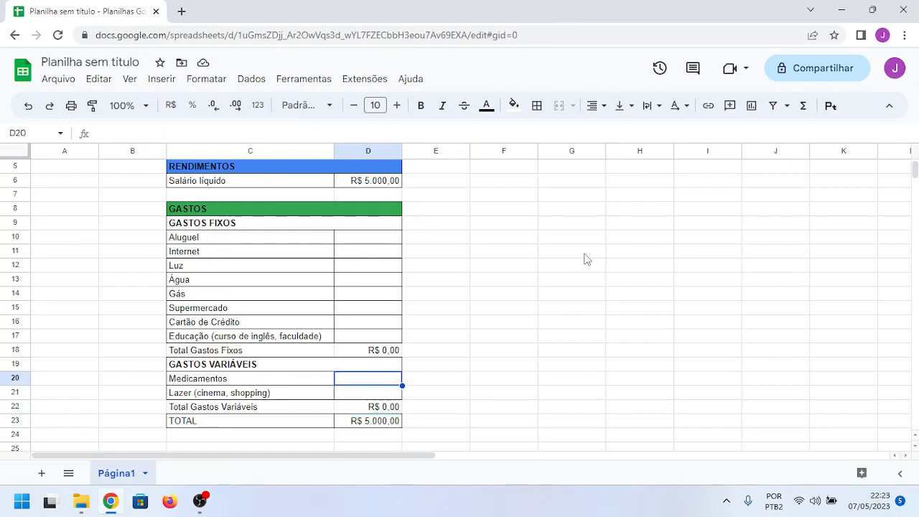
pyautogui.press('Down')
pyautogui.press('Down')
pyautogui.press('Down')
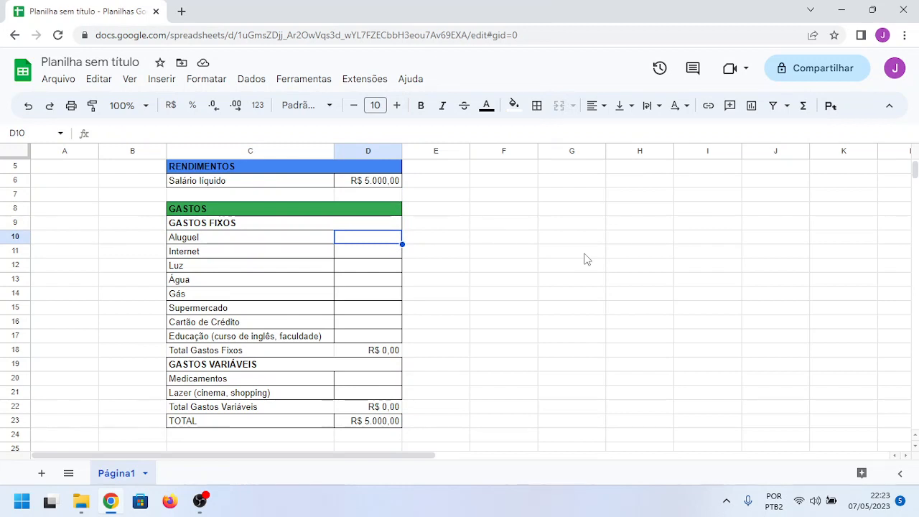
# Step: Enter the fixed expense amounts 300,00 for Aluguel, 40,00 for Internet and 50,00 for Luz in D10:D12
pyautogui.write('30')
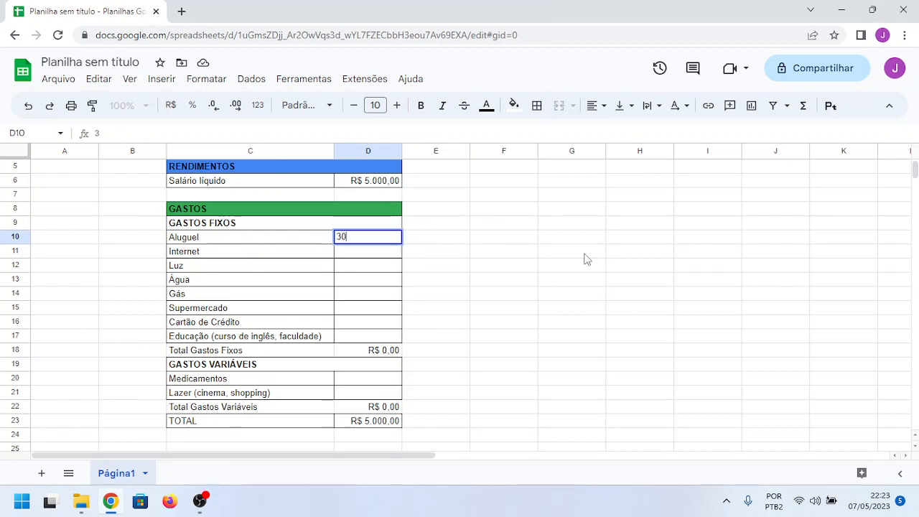
pyautogui.write('0,00')
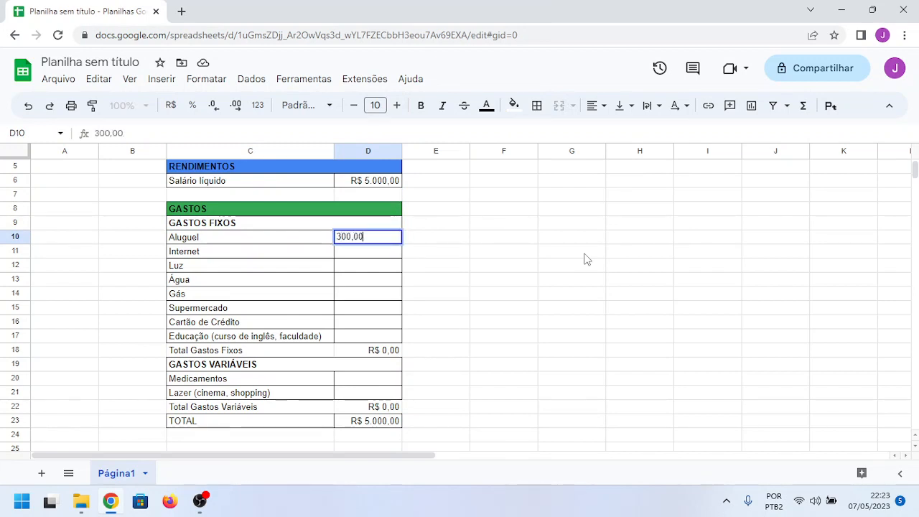
pyautogui.press('Return')
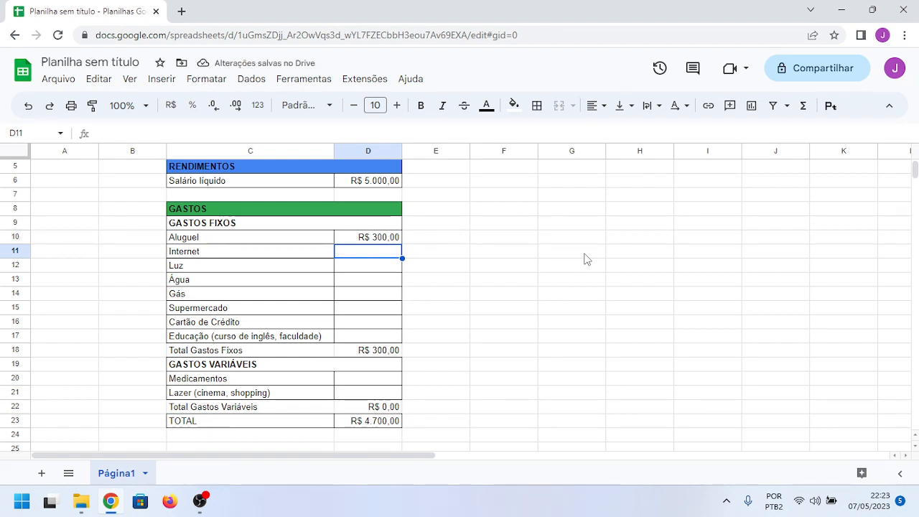
pyautogui.write('40,00')
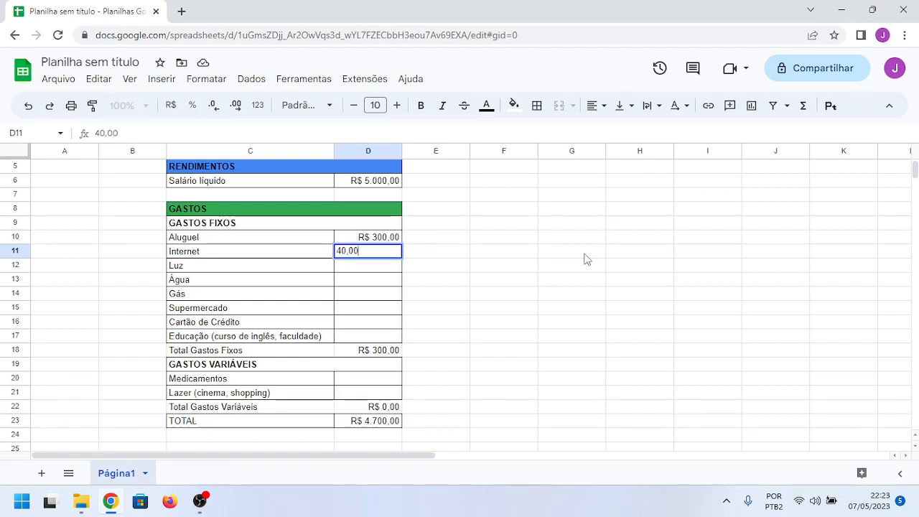
pyautogui.press('Return')
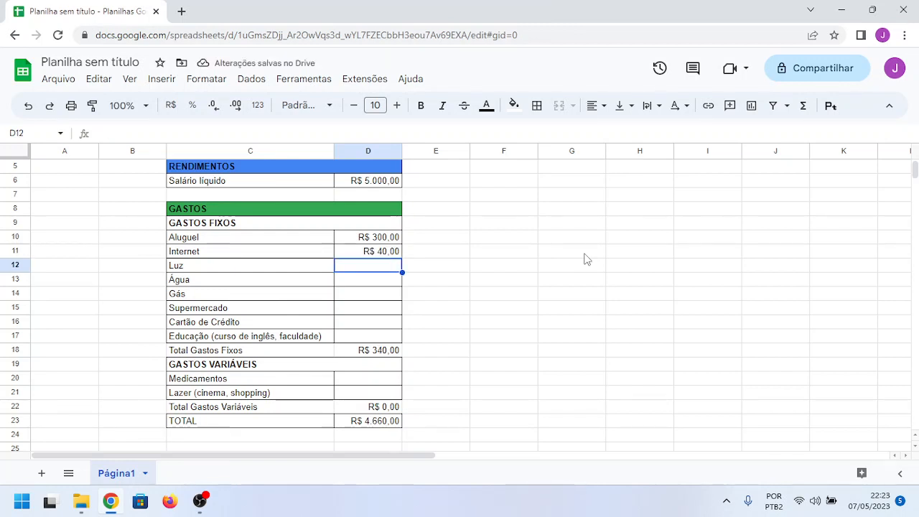
pyautogui.write('50,00')
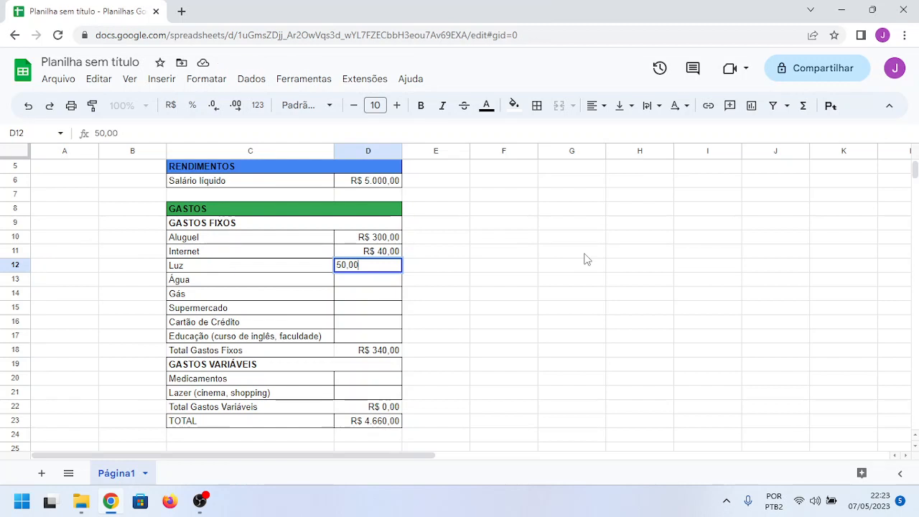
pyautogui.press('Return')
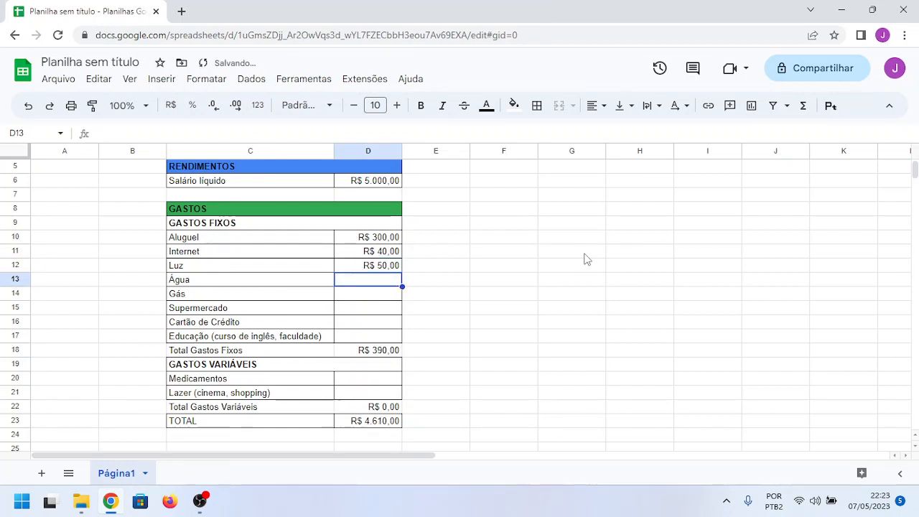
# Step: Enter the fixed expense amounts 40,00 for Água, 90,00 for Gás and 700,00 for Supermercado in D13:D15
pyautogui.write('40')
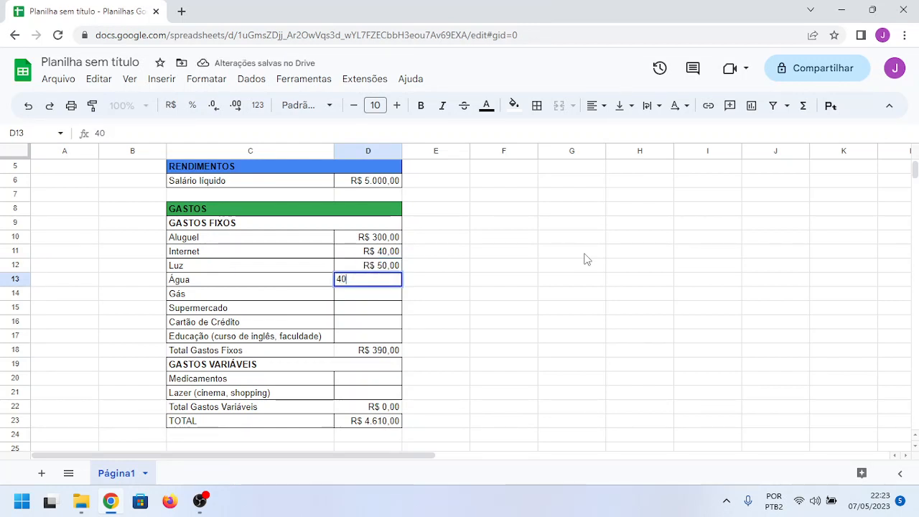
pyautogui.write(',00')
pyautogui.press('Return')
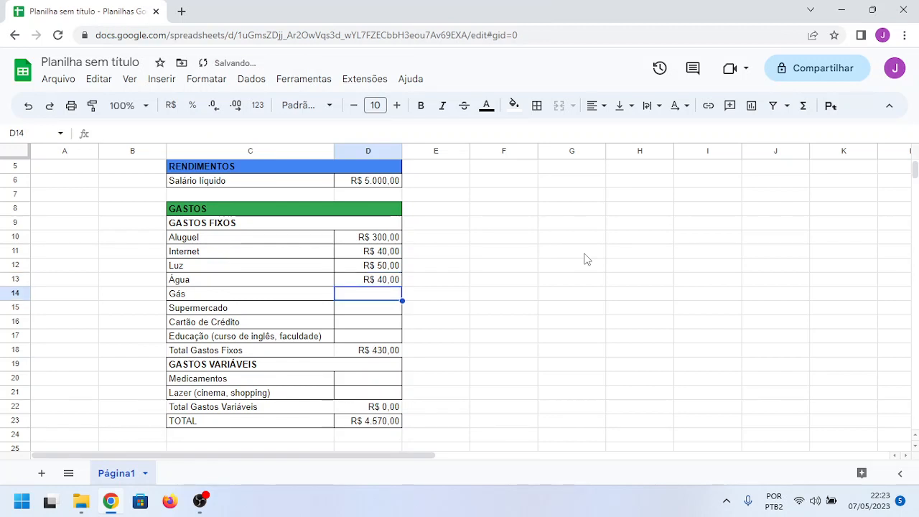
pyautogui.write('90')
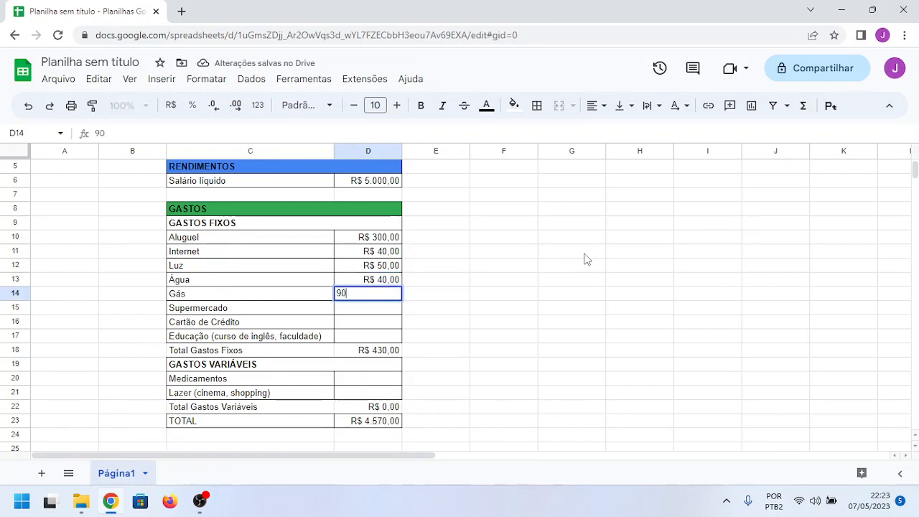
pyautogui.write(',00')
pyautogui.press('Return')
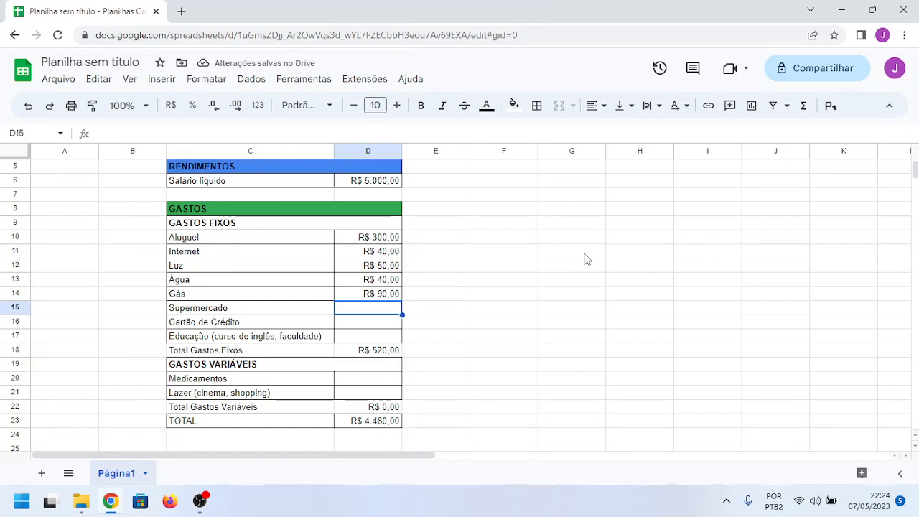
pyautogui.write('700,00')
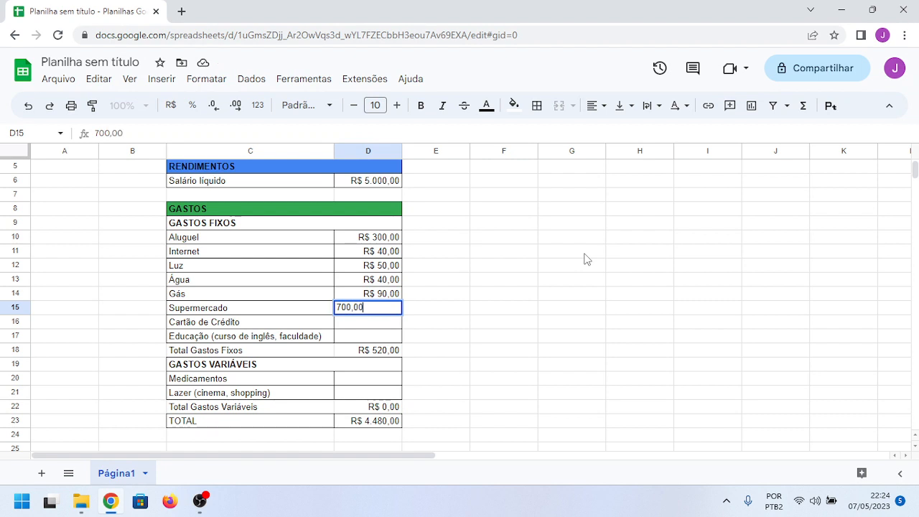
pyautogui.press('Return')
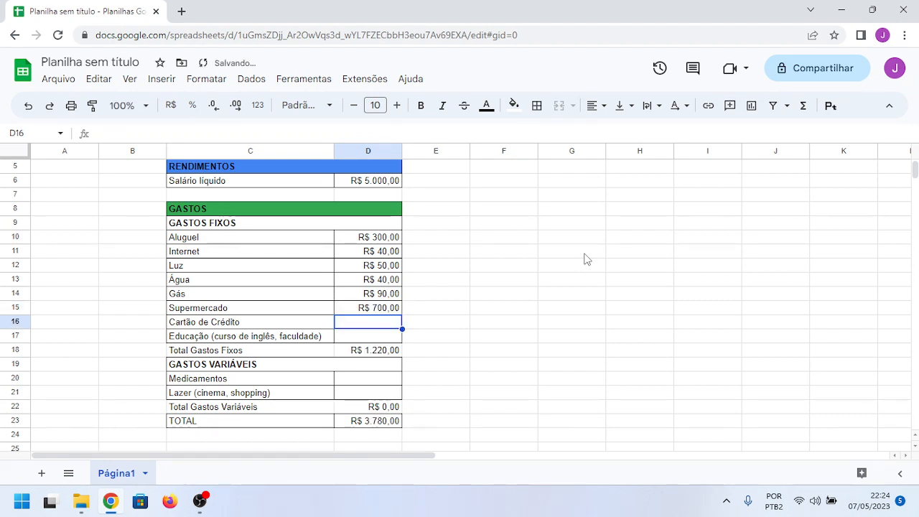
# Step: Enter 0 for Cartão de Crédito in D16 and 67,00 for Educação in D17
pyautogui.write('0')
pyautogui.press('Return')
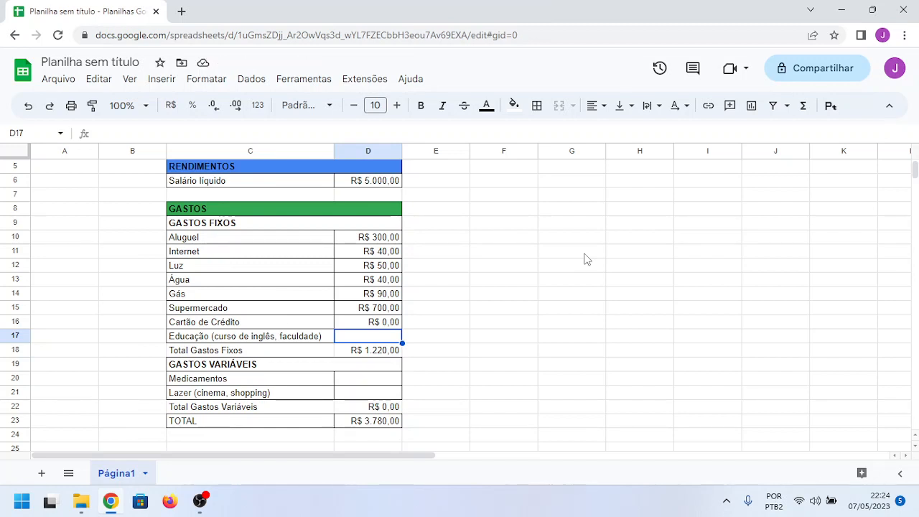
pyautogui.write('67,')
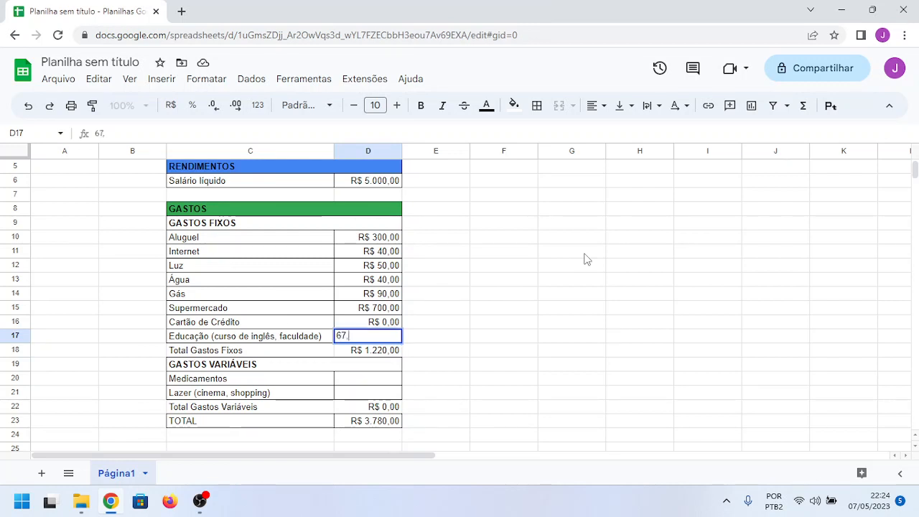
pyautogui.write('00')
pyautogui.press('Return')
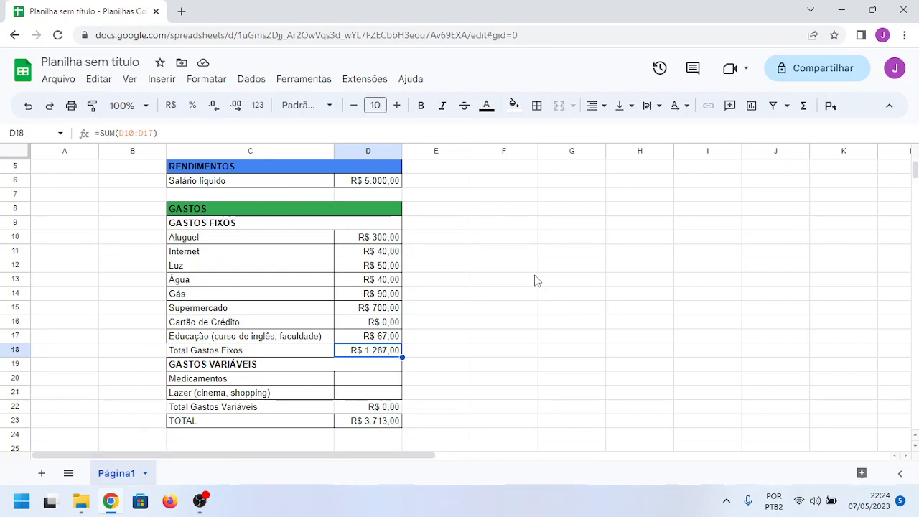
# Step: Enter 400,00 as the variable expense for Lazer (cinema, shopping) in D21, leaving Medicamentos blank
pyautogui.press('Down')
pyautogui.press('Down')
pyautogui.press('Down')
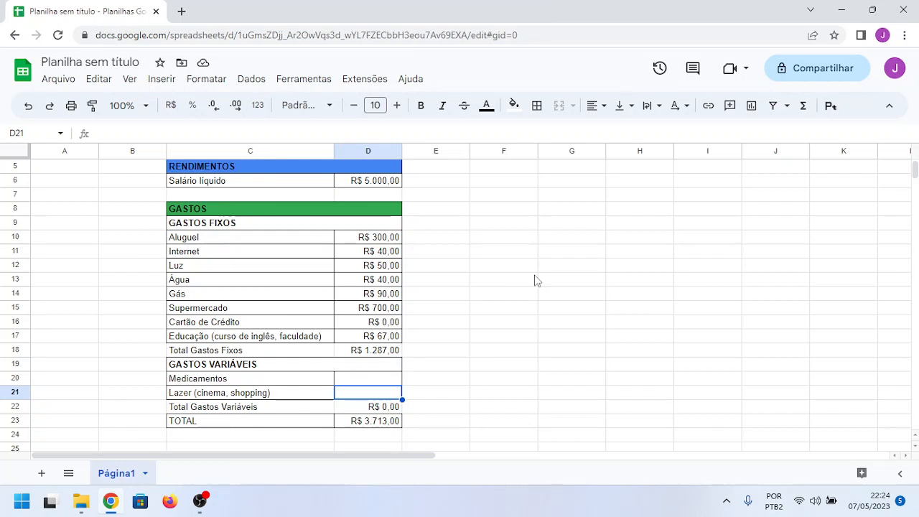
pyautogui.write('400,00')
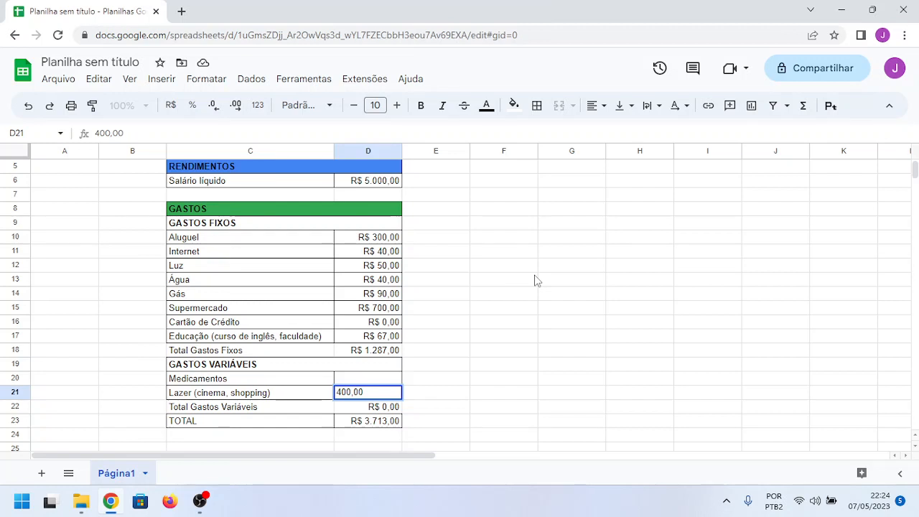
pyautogui.press('Return')
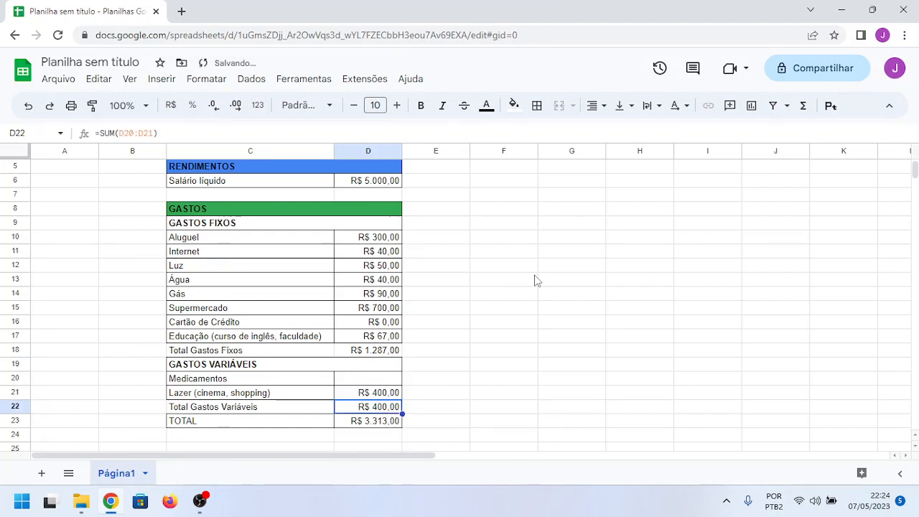
pyautogui.press('Down')
pyautogui.press('Right')
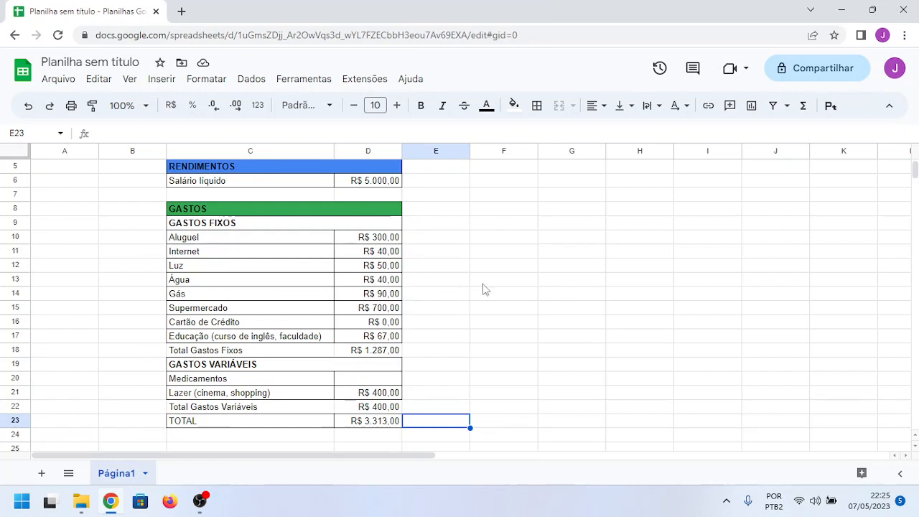
# Step: Review the whole budget sheet from the title through the income, fixed and variable expenses to the TOTAL row
pyautogui.scroll(2, 483, 288)
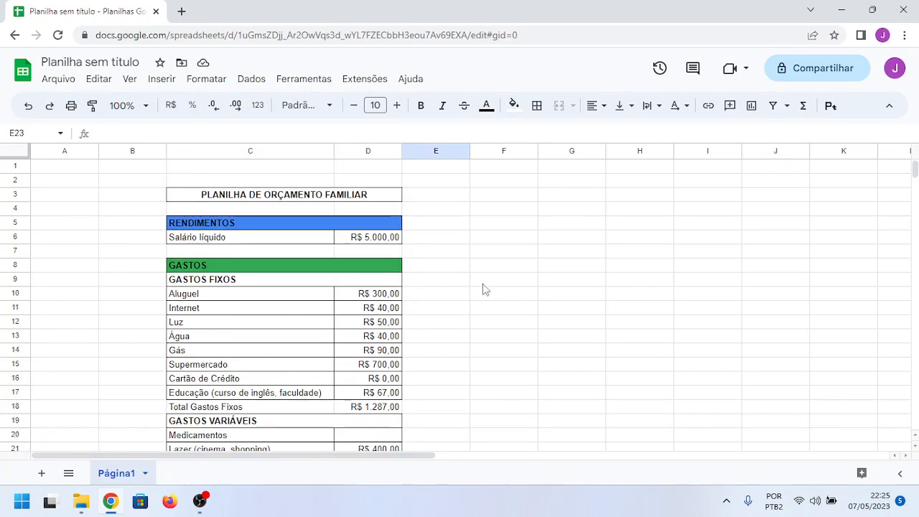
pyautogui.scroll(-1, 483, 288)
pyautogui.scroll(-1, 483, 289)
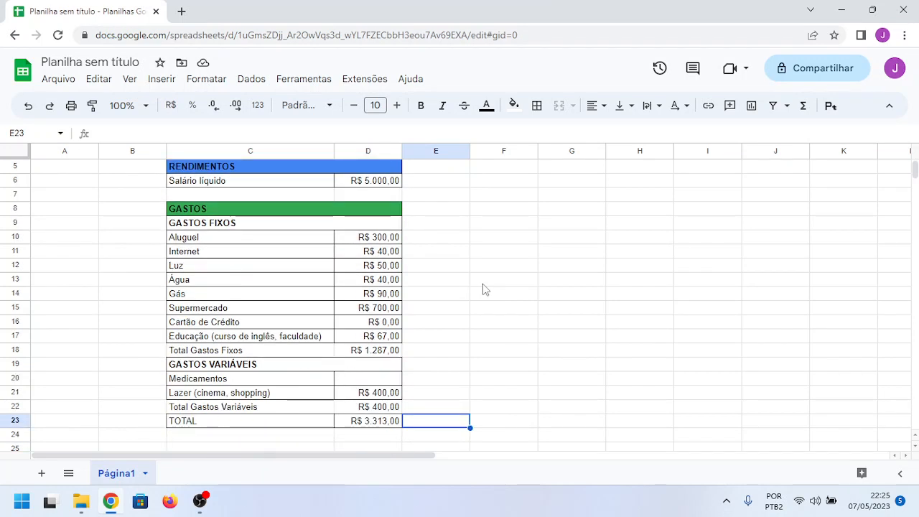
pyautogui.scroll(1, 484, 288)
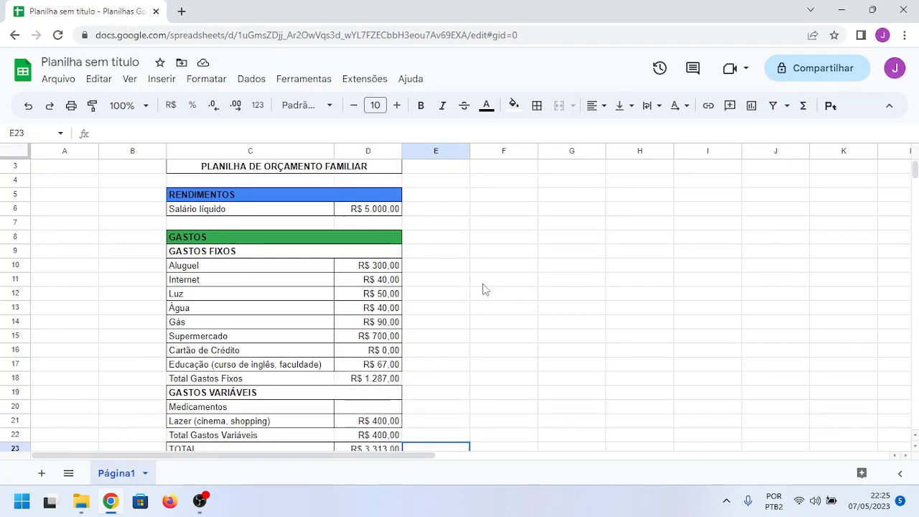
pyautogui.scroll(1, 483, 289)
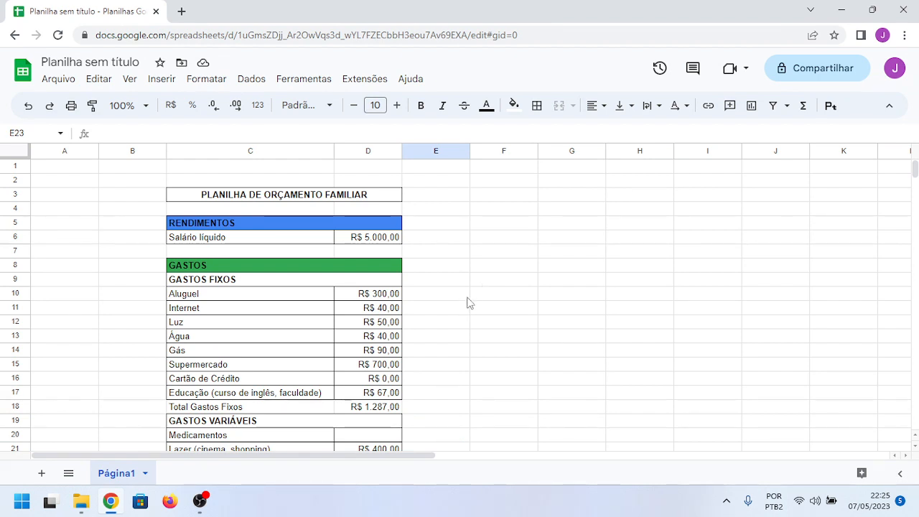
pyautogui.scroll(-1, 468, 302)
pyautogui.scroll(-1, 493, 300)
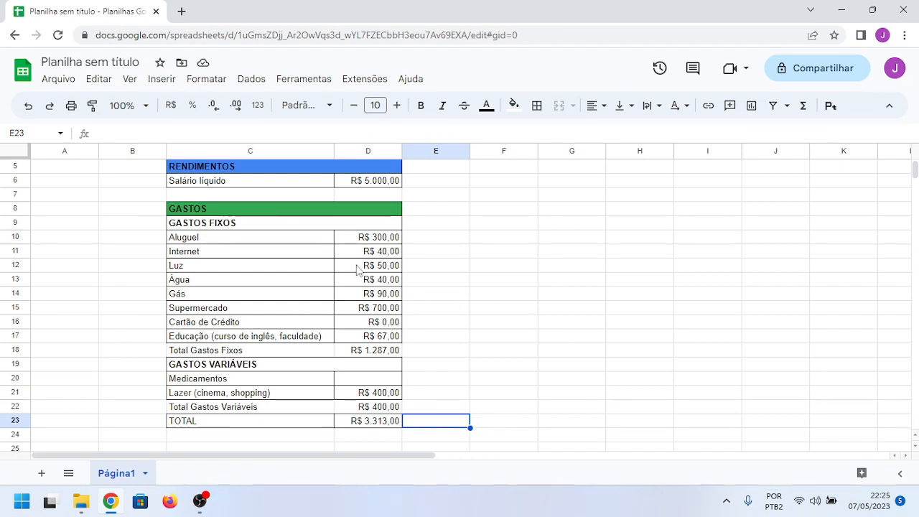
pyautogui.scroll(-1, 299, 350)
pyautogui.scroll(2, 300, 350)
pyautogui.scroll(-1, 300, 350)
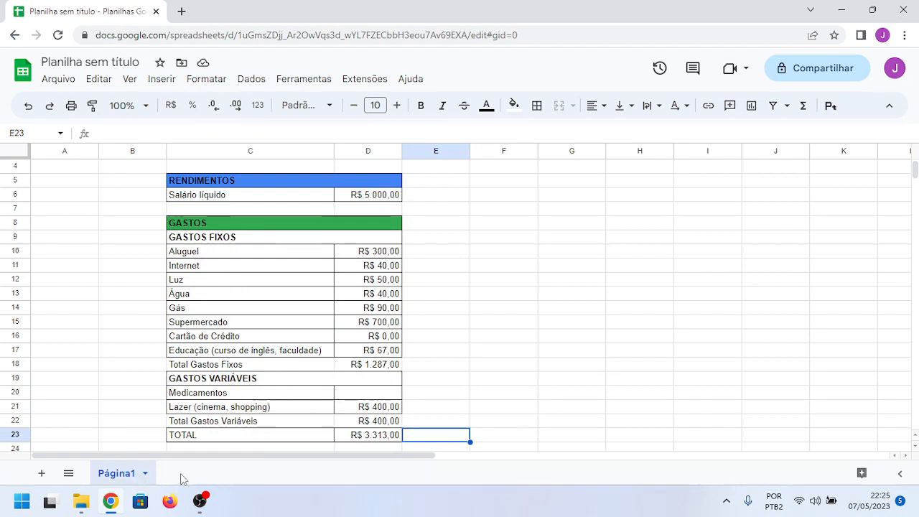
# Step: Add two blank sheets to the spreadsheet and switch between them and the budget sheet
pyautogui.click(41, 474)
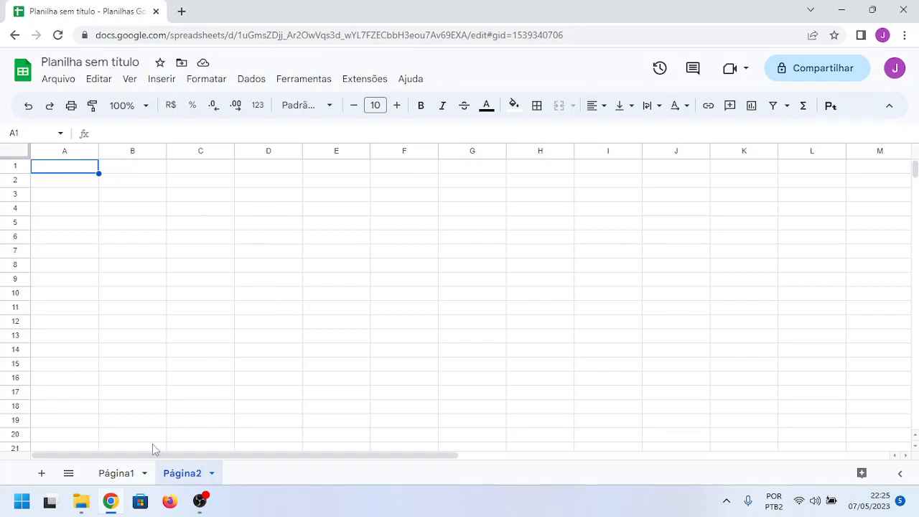
pyautogui.click(117, 473)
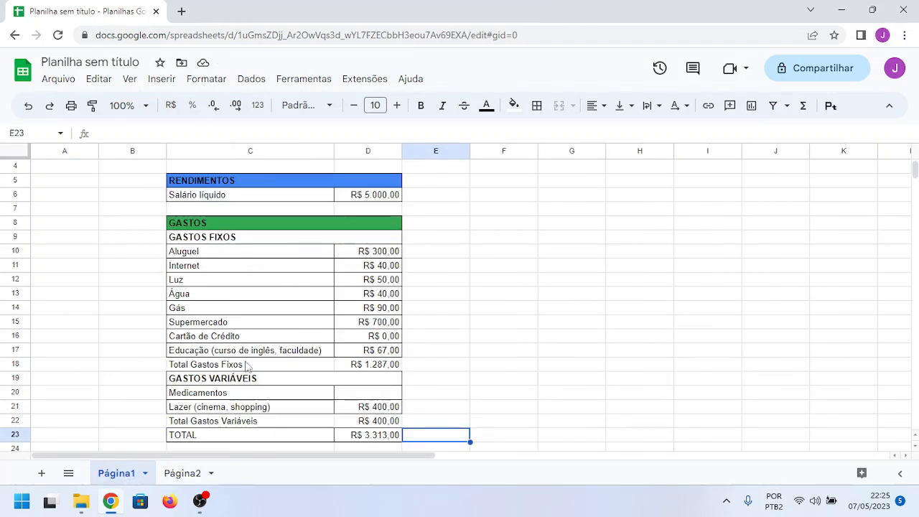
pyautogui.click(184, 473)
pyautogui.click(43, 474)
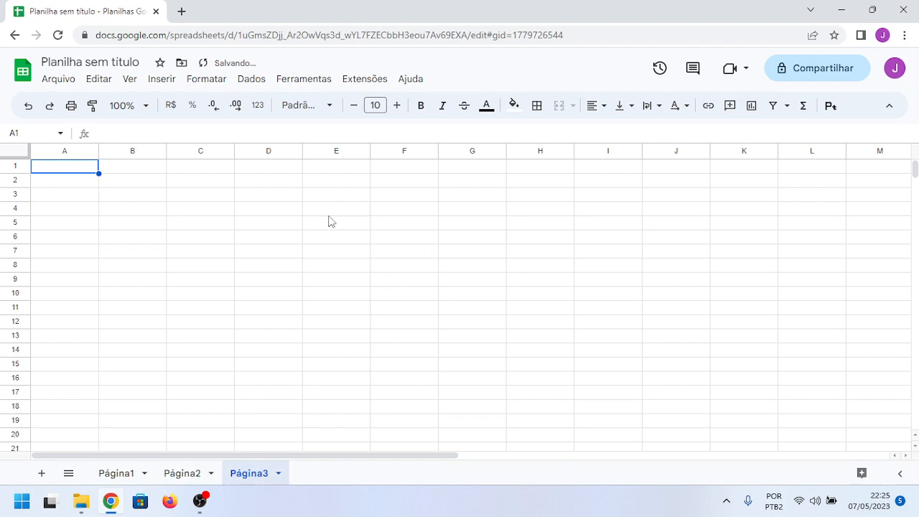
pyautogui.click(188, 473)
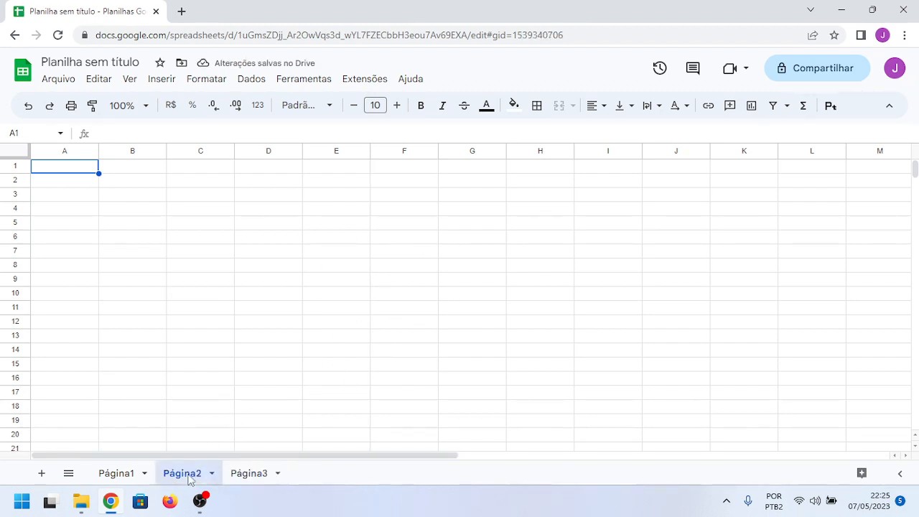
pyautogui.click(120, 480)
# Step: Delete the blank sheets Página3 and Página2, confirming each deletion
pyautogui.click(252, 477)
pyautogui.click(278, 475)
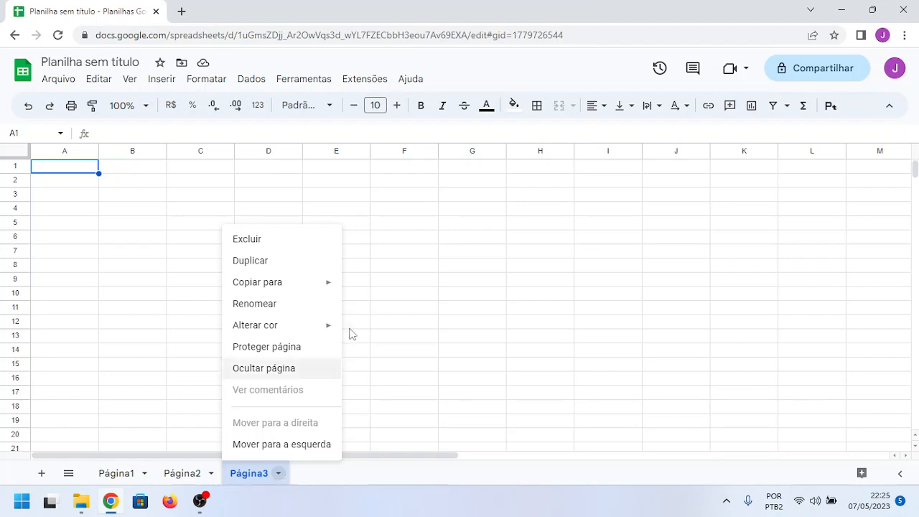
pyautogui.click(308, 244)
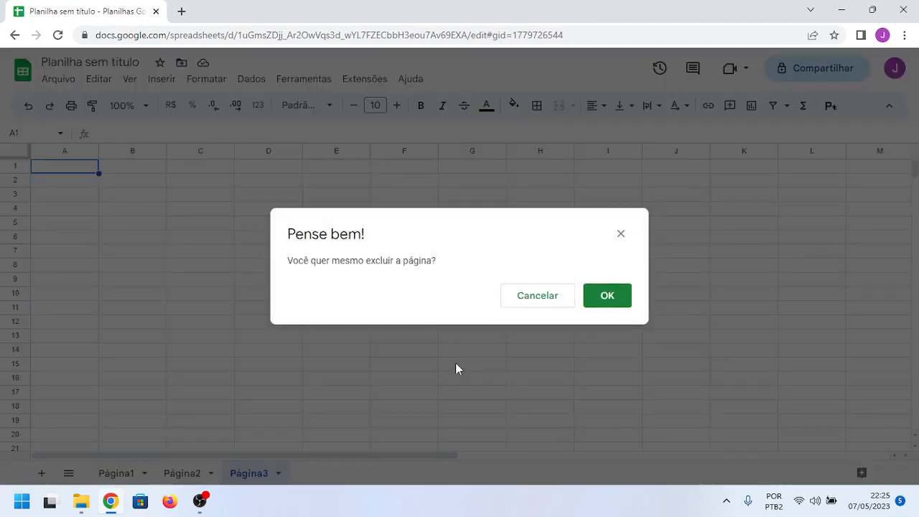
pyautogui.click(589, 310)
pyautogui.click(213, 477)
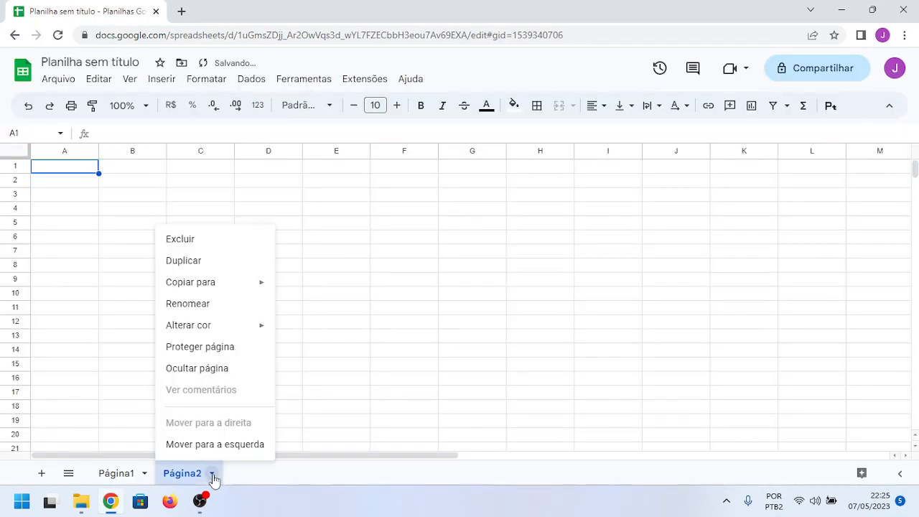
pyautogui.click(203, 244)
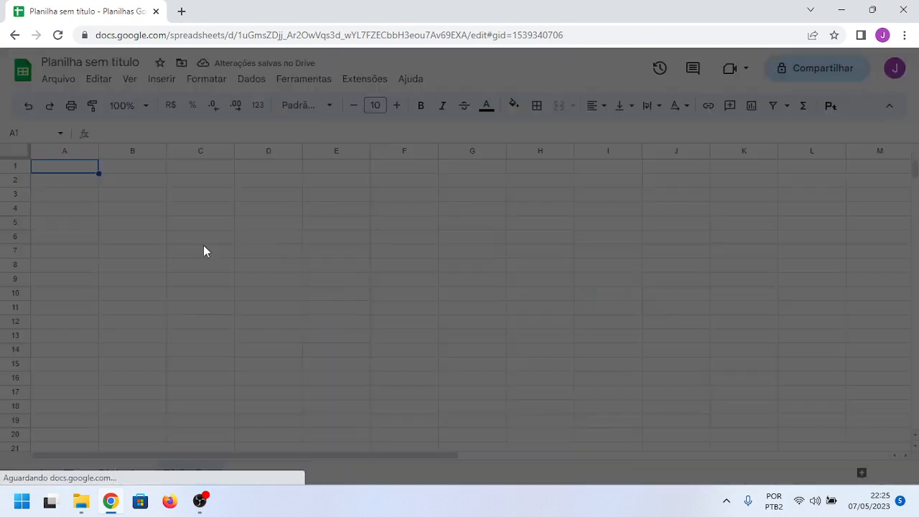
pyautogui.click(592, 309)
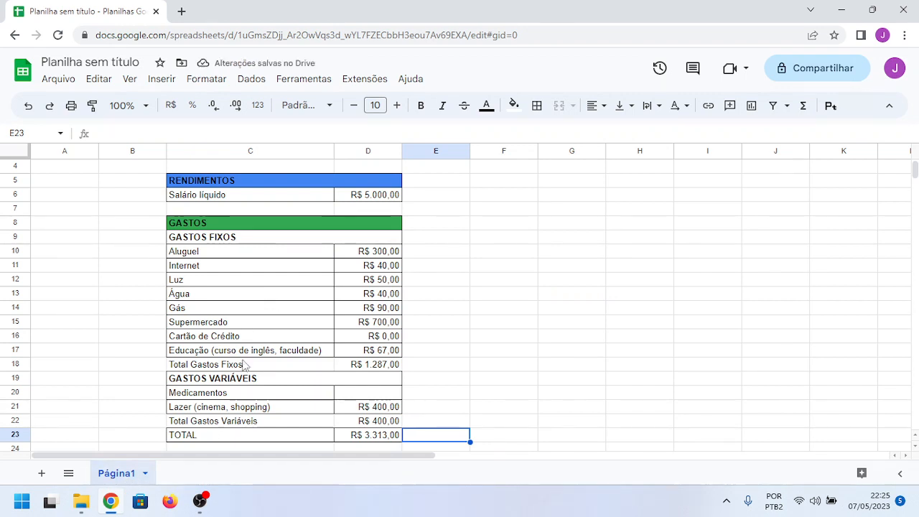
pyautogui.click(510, 283)
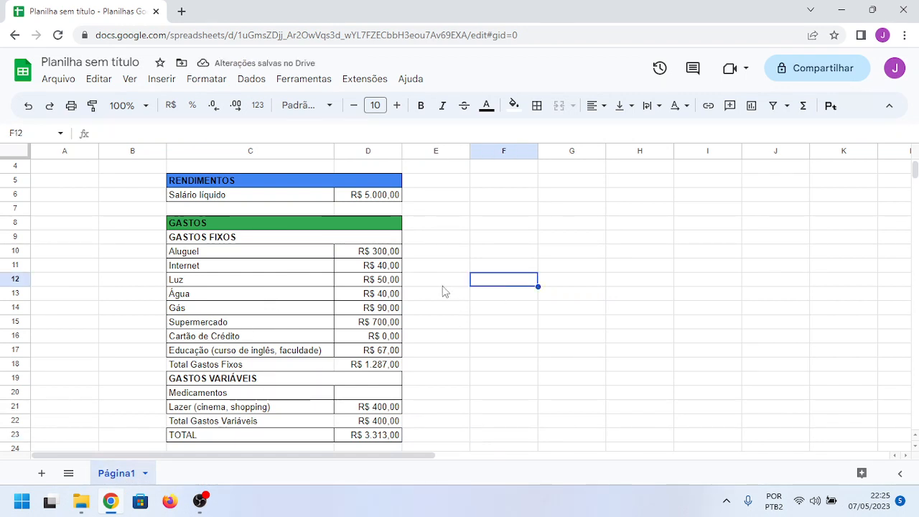
pyautogui.scroll(-1, 410, 328)
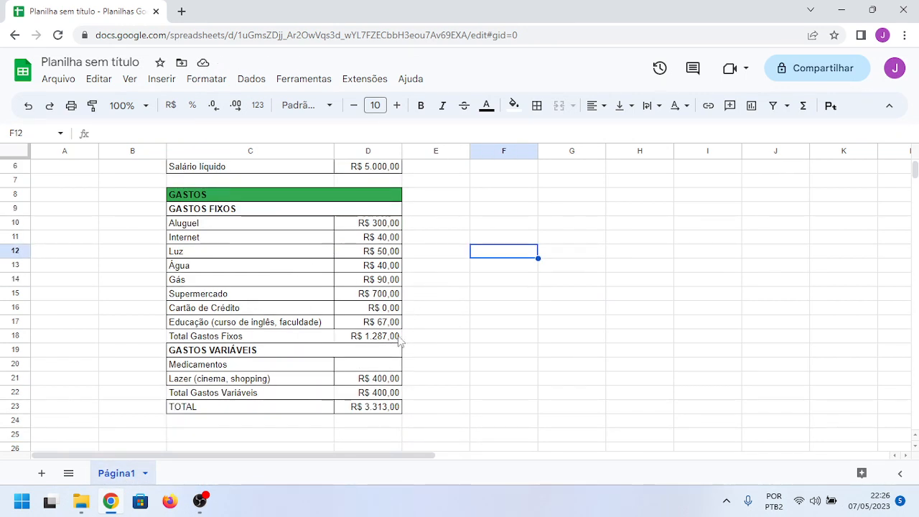
pyautogui.scroll(2, 481, 336)
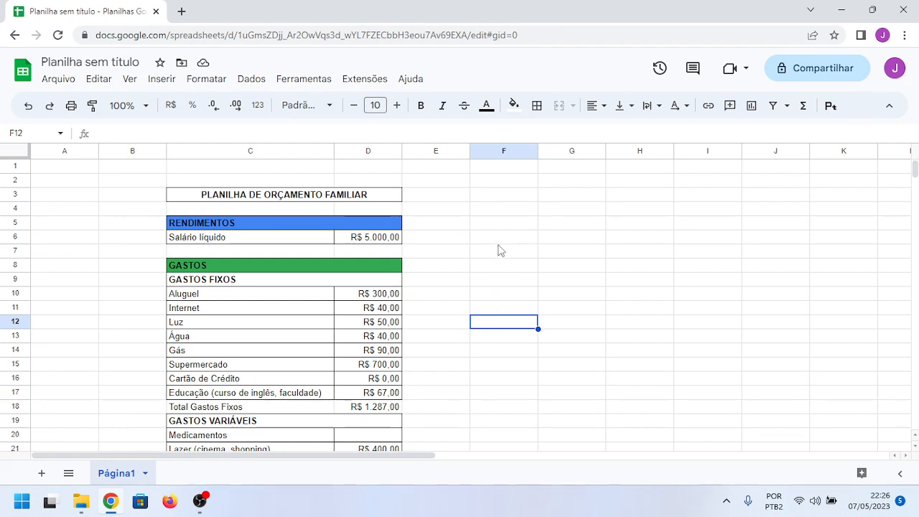
pyautogui.scroll(-1, 474, 291)
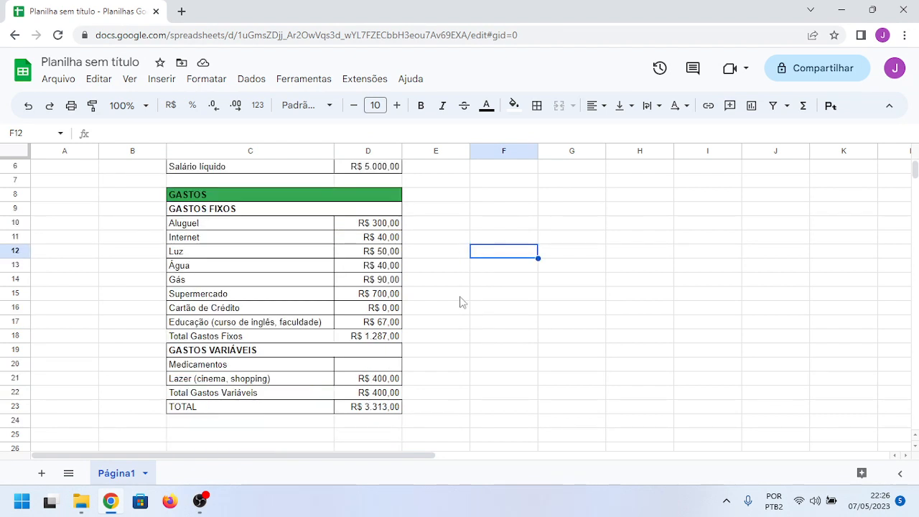
# Step: Enter the label Mês in C4, directly under the budget title
pyautogui.scroll(1, 458, 306)
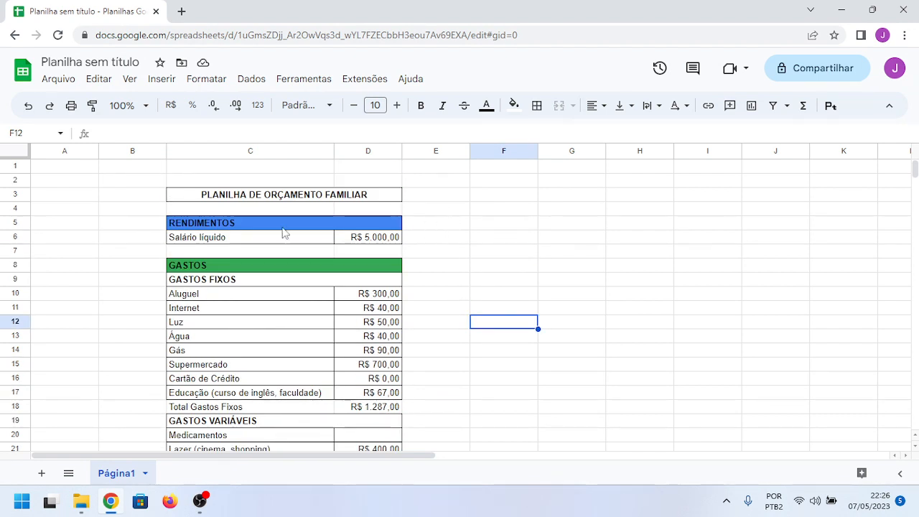
pyautogui.click(212, 211)
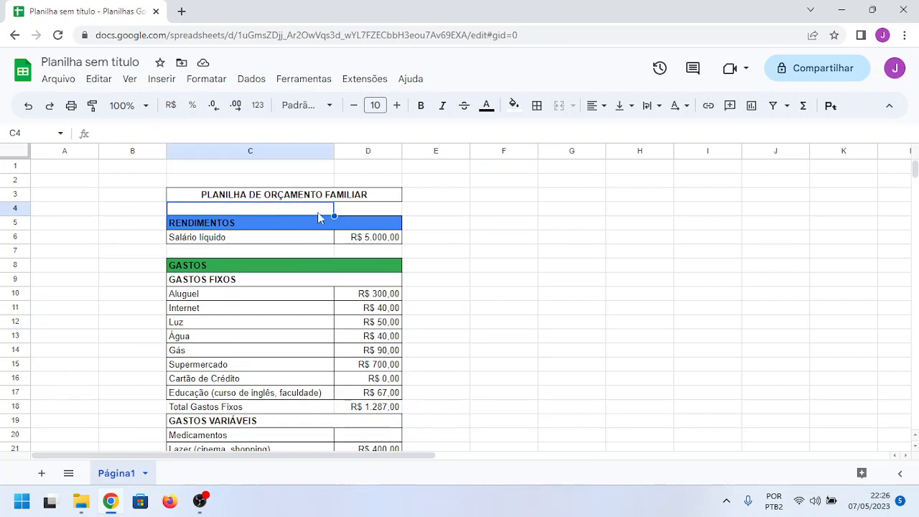
pyautogui.write('M')
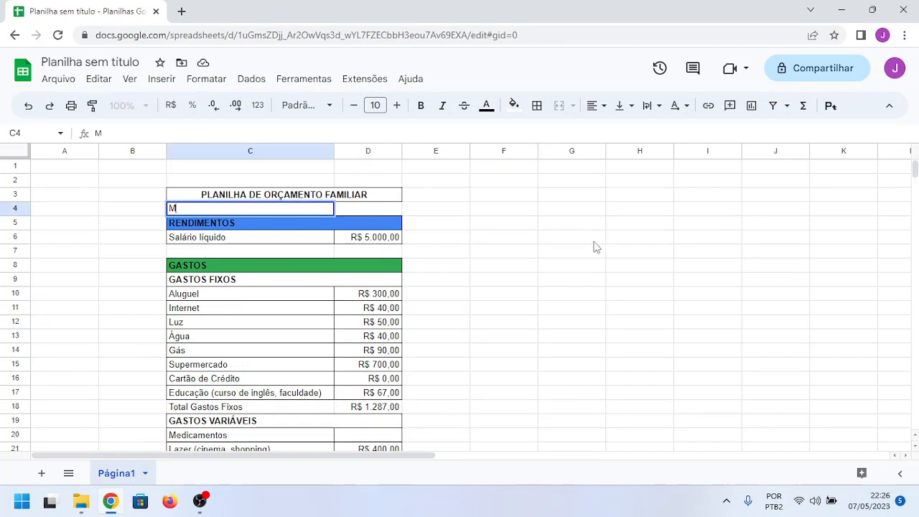
pyautogui.write('ês')
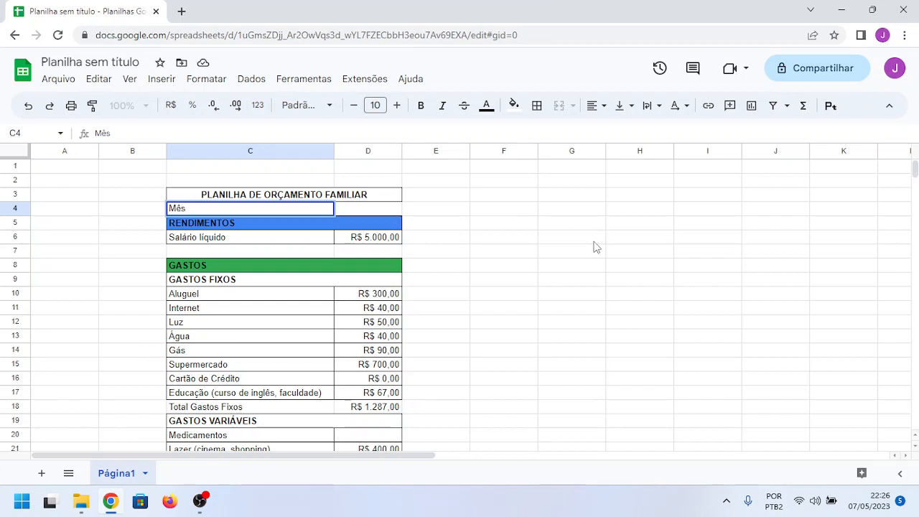
pyautogui.write('ê')
pyautogui.press('Tab')
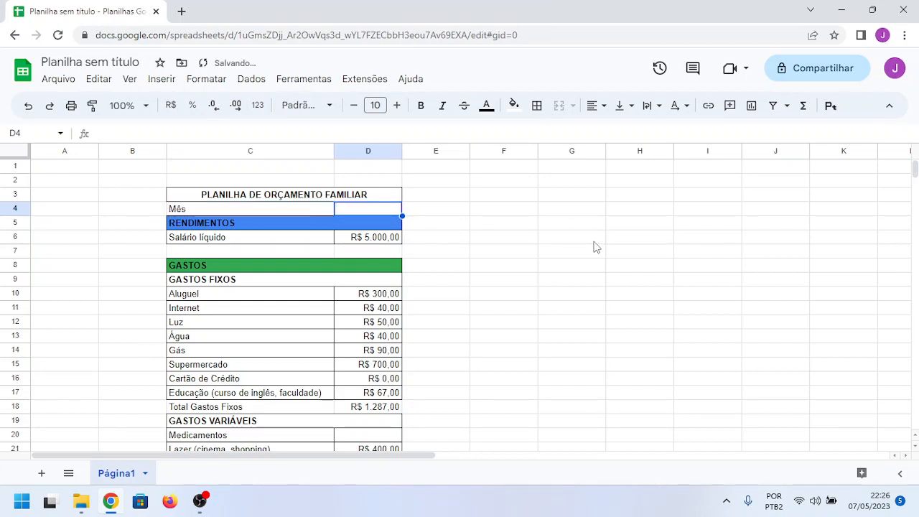
# Step: Enter Janeiro in D4 as the month beside the Mês label
pyautogui.write('ja')
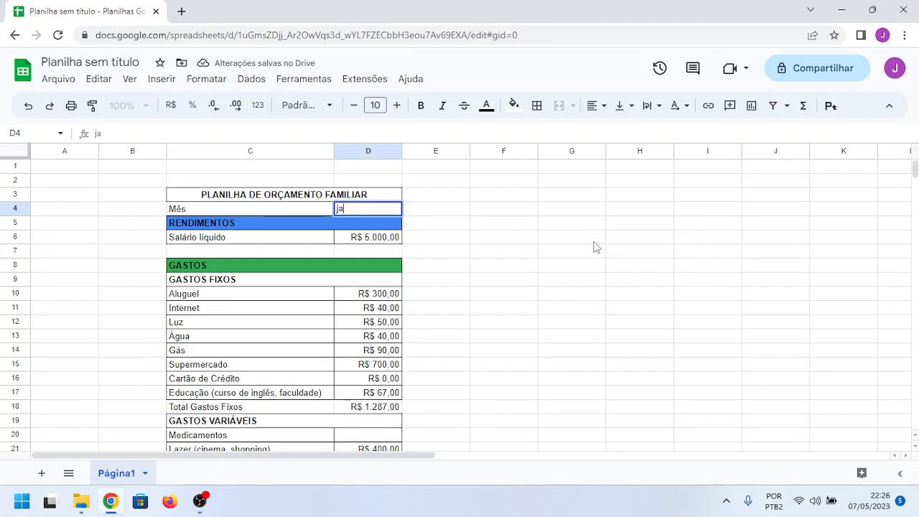
pyautogui.write('Janeiro')
pyautogui.press('Tab')
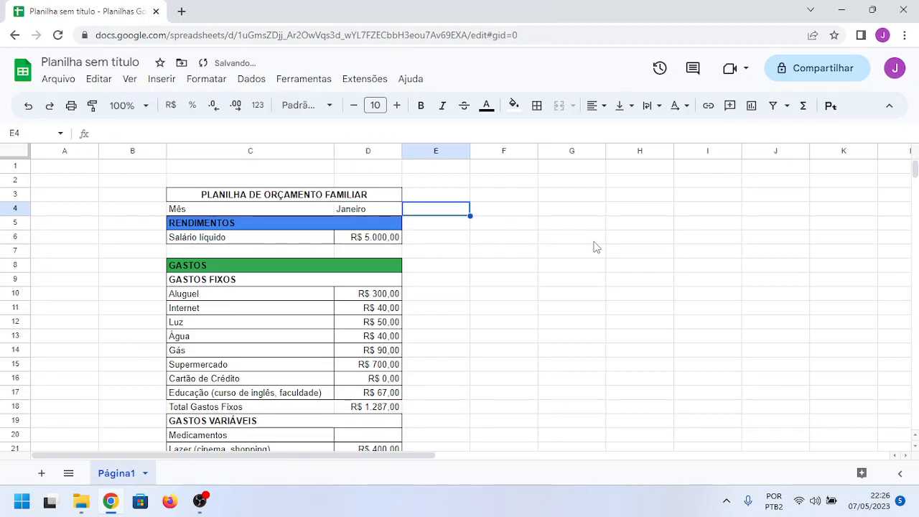
# Step: Apply all borders to the month row cells C4:D4
pyautogui.press('Down')
pyautogui.press('Left')
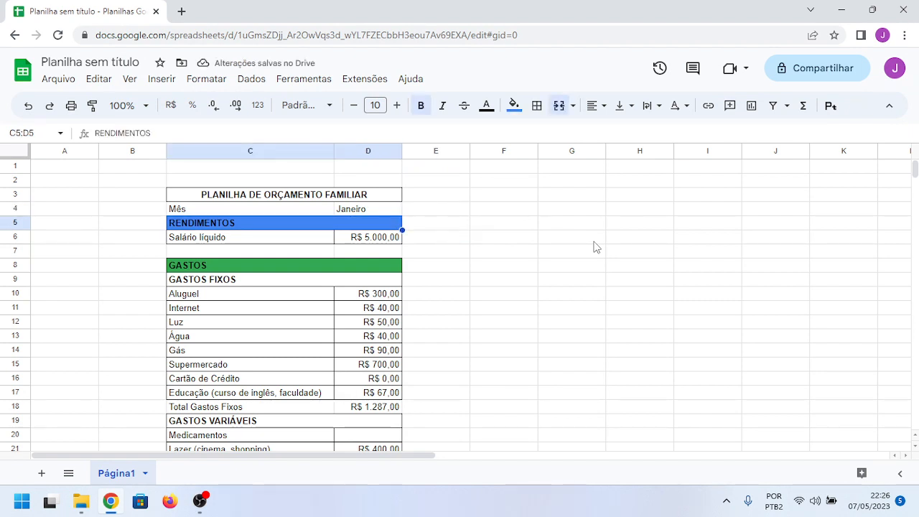
pyautogui.press('Up')
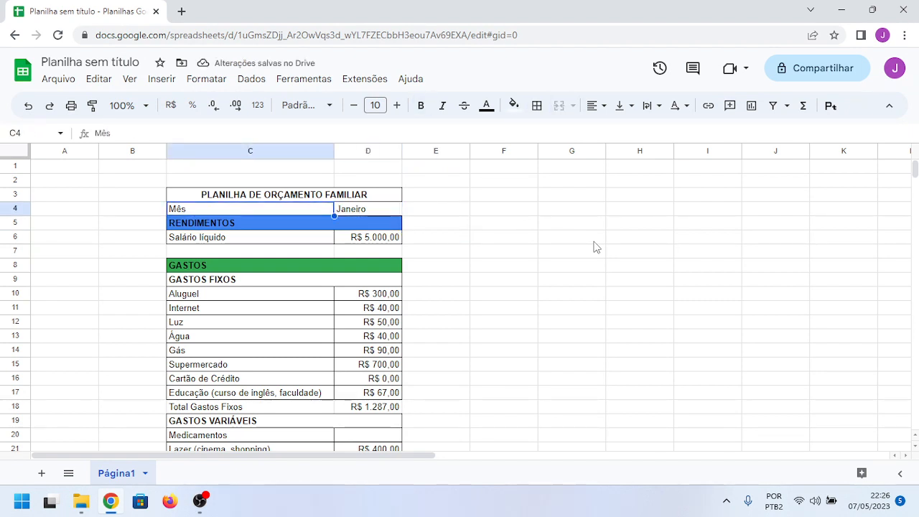
pyautogui.moveTo(389, 207); pyautogui.dragTo(311, 209)
pyautogui.click(536, 105)
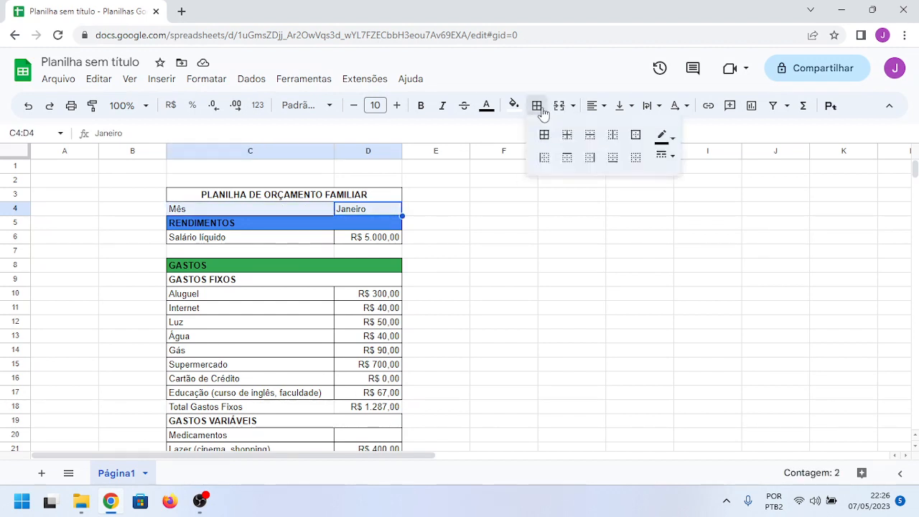
pyautogui.click(544, 137)
pyautogui.click(551, 224)
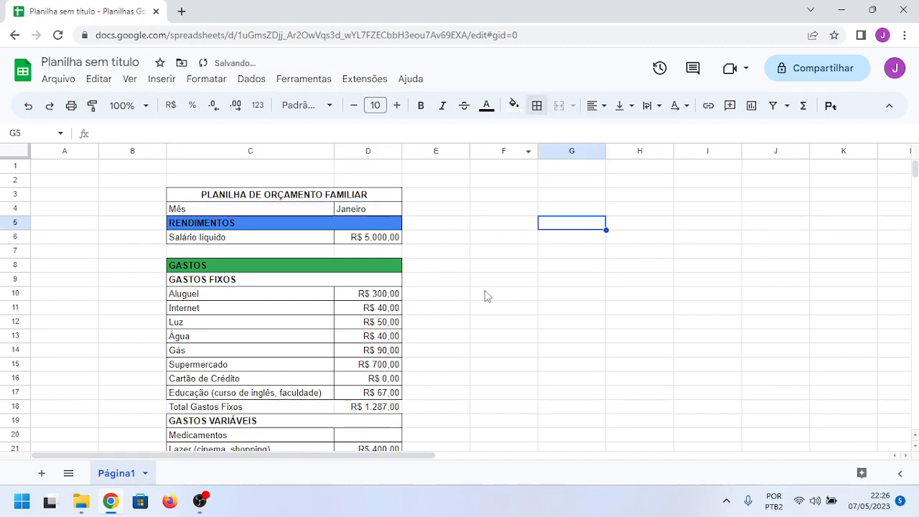
# Step: Make the Mês and Janeiro cells C4:D4 bold
pyautogui.click(263, 212)
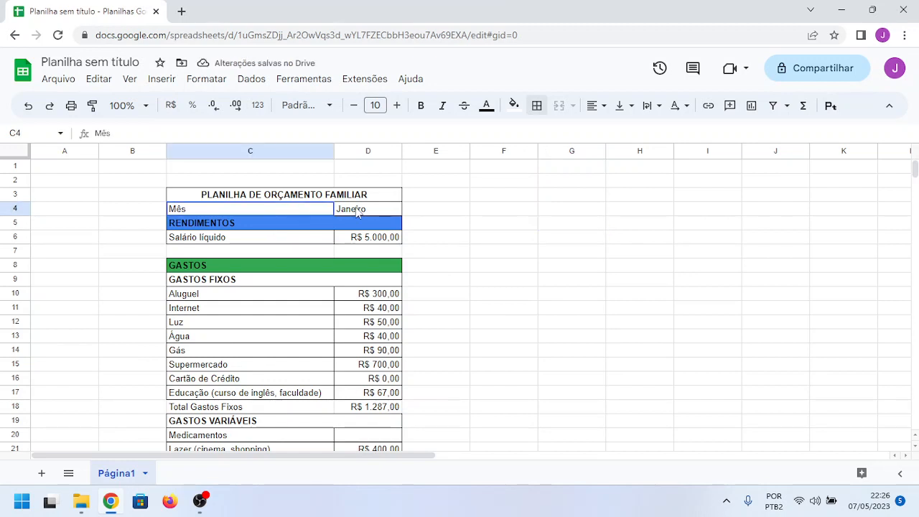
pyautogui.moveTo(357, 210); pyautogui.dragTo(357, 211)
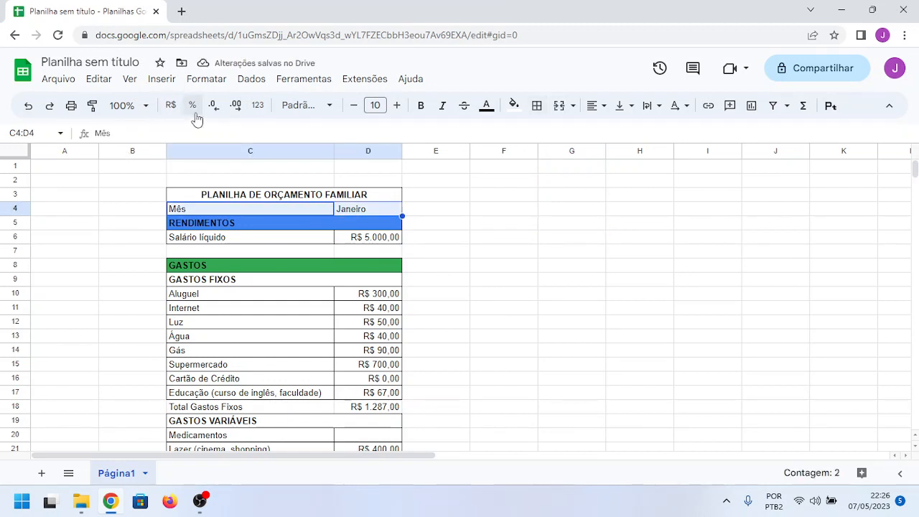
pyautogui.click(421, 105)
pyautogui.click(509, 227)
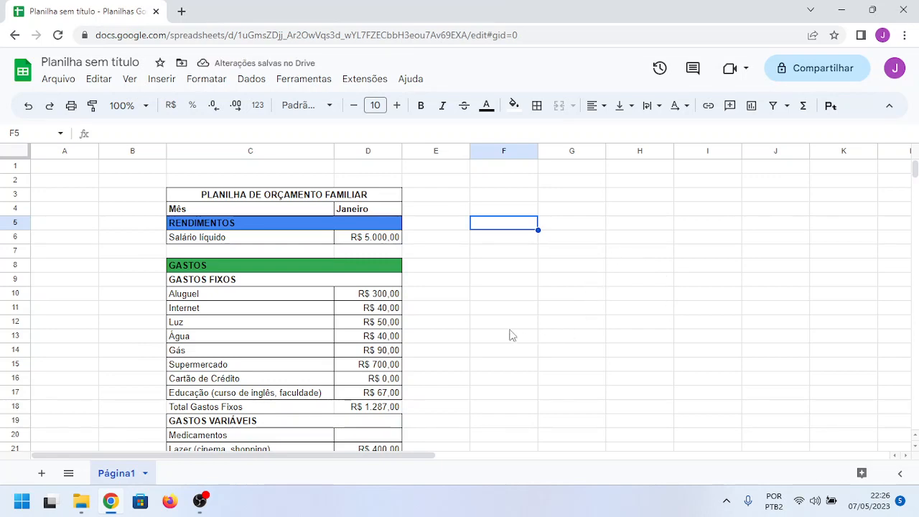
# Step: Insert one row above Medicamentos in the GASTOS VARIÁVEIS section
pyautogui.scroll(-1, 503, 316)
pyautogui.scroll(-2, 404, 315)
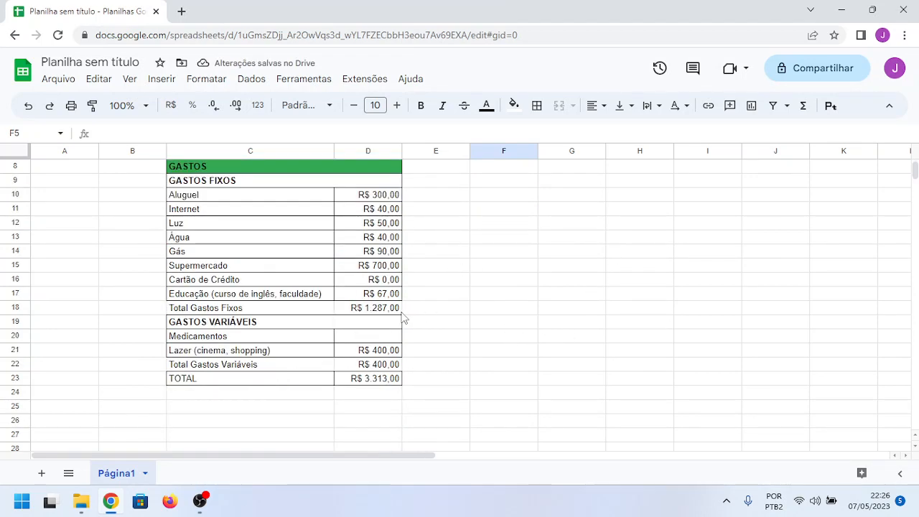
pyautogui.scroll(3, 405, 318)
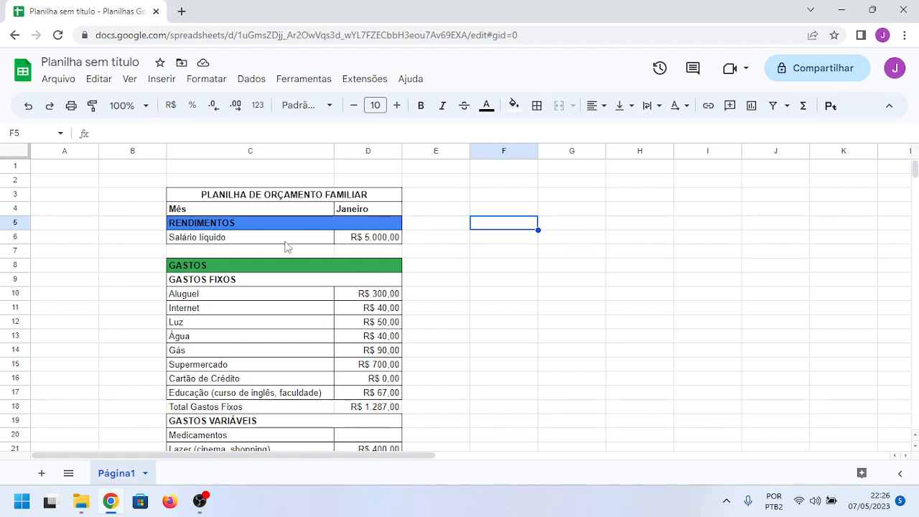
pyautogui.scroll(-3, 352, 312)
pyautogui.scroll(3, 352, 310)
pyautogui.scroll(-3, 345, 293)
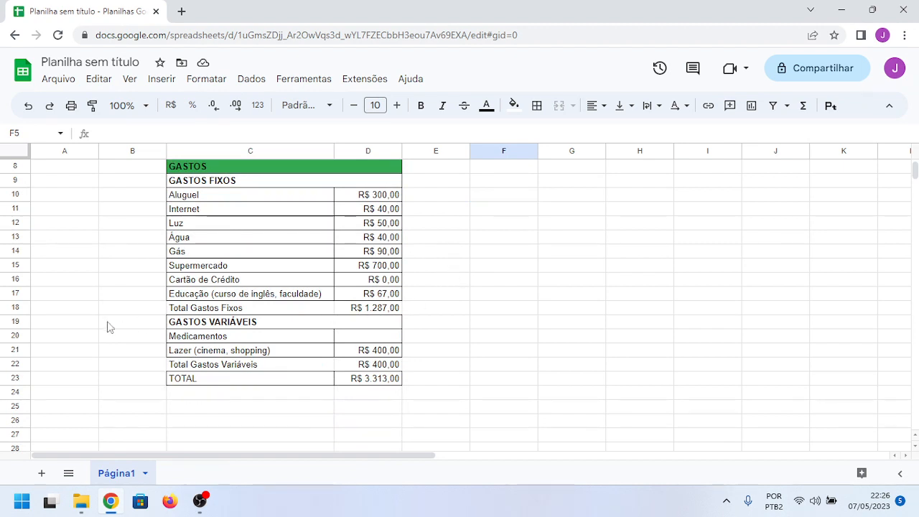
pyautogui.click(15, 335)
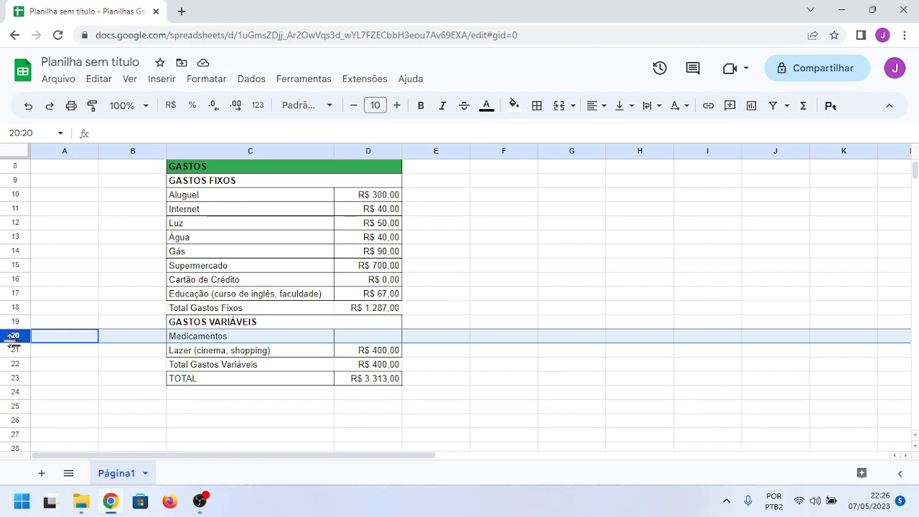
pyautogui.rightClick(11, 342)
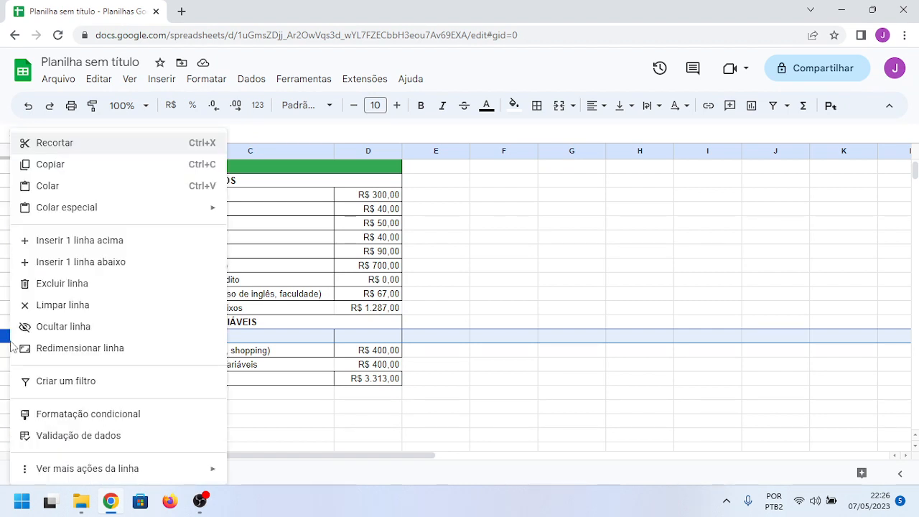
pyautogui.click(74, 242)
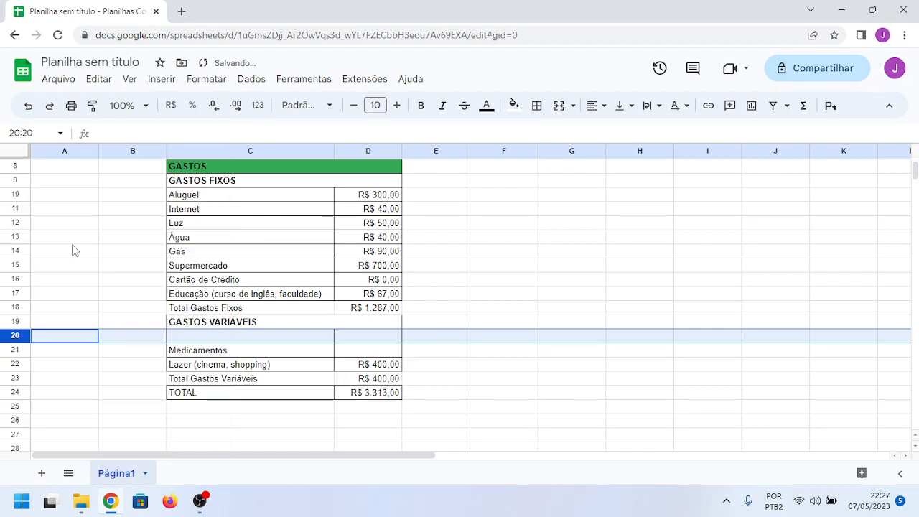
# Step: Fill the new row 20 with the variable expense Viagem and the amount 600,00
pyautogui.click(192, 341)
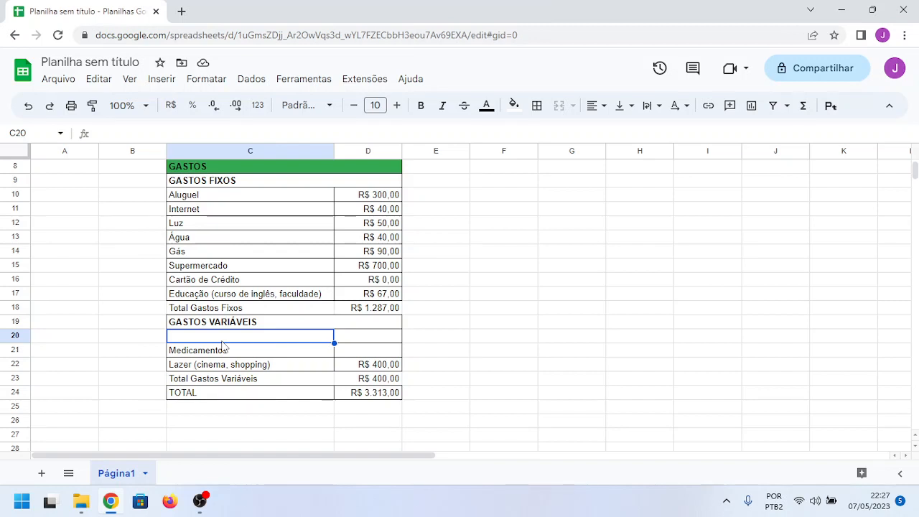
pyautogui.write('Viag')
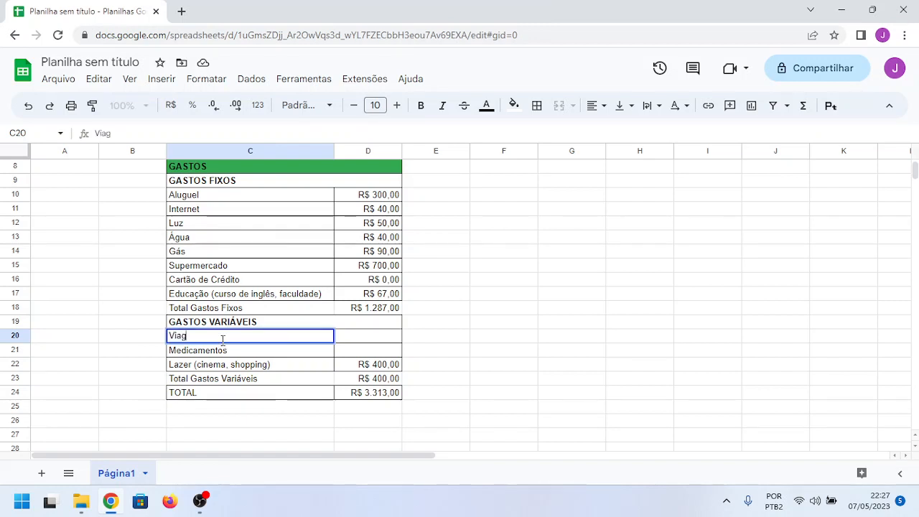
pyautogui.write('em')
pyautogui.press('Tab')
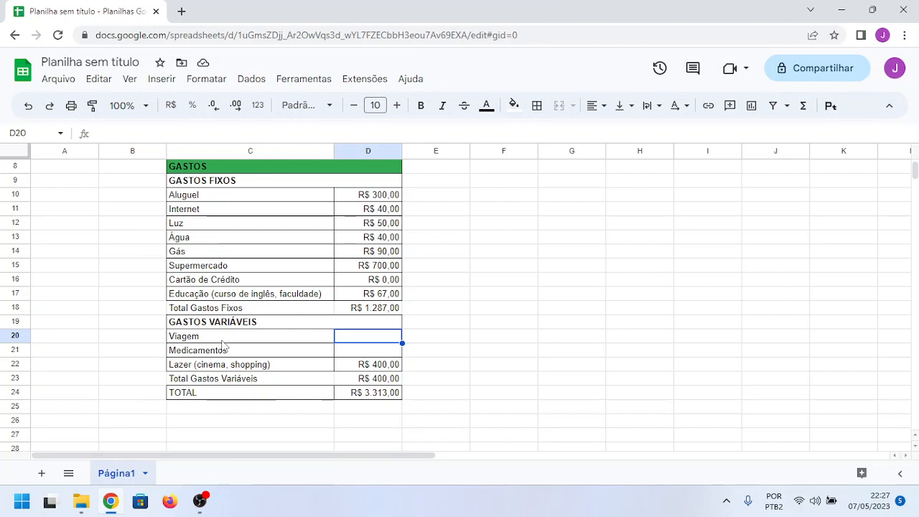
pyautogui.write('60')
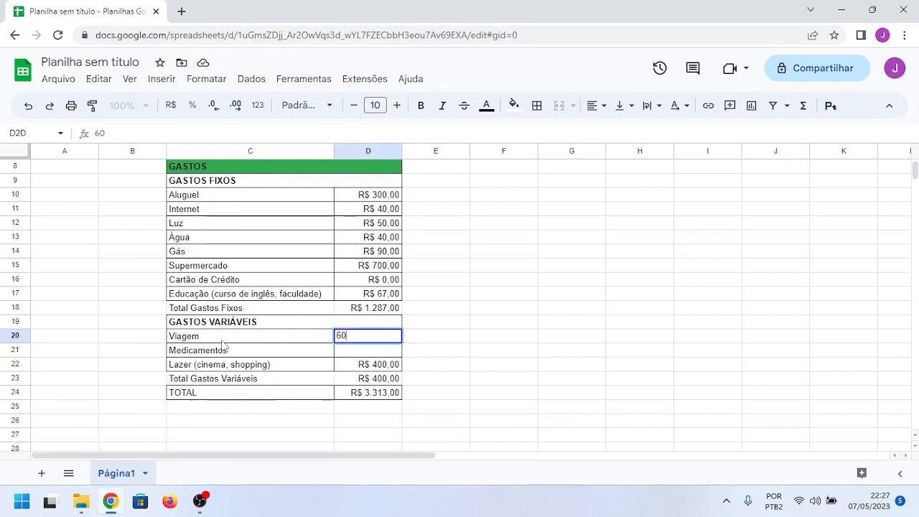
pyautogui.write('0,00')
pyautogui.press('Return')
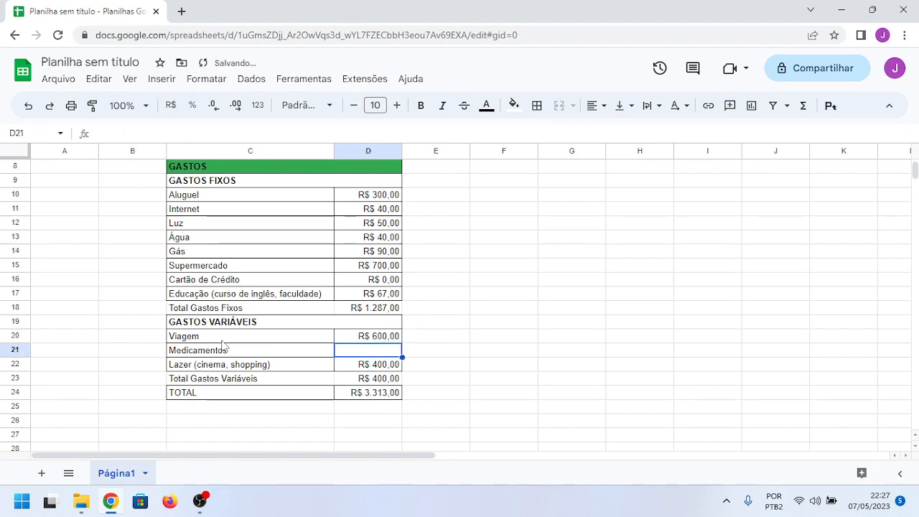
# Step: Insert one row below Luz in the GASTOS FIXOS section
pyautogui.press('Up')
pyautogui.press('Up')
pyautogui.press('Up')
pyautogui.press('Up')
pyautogui.press('Up')
pyautogui.press('Up')
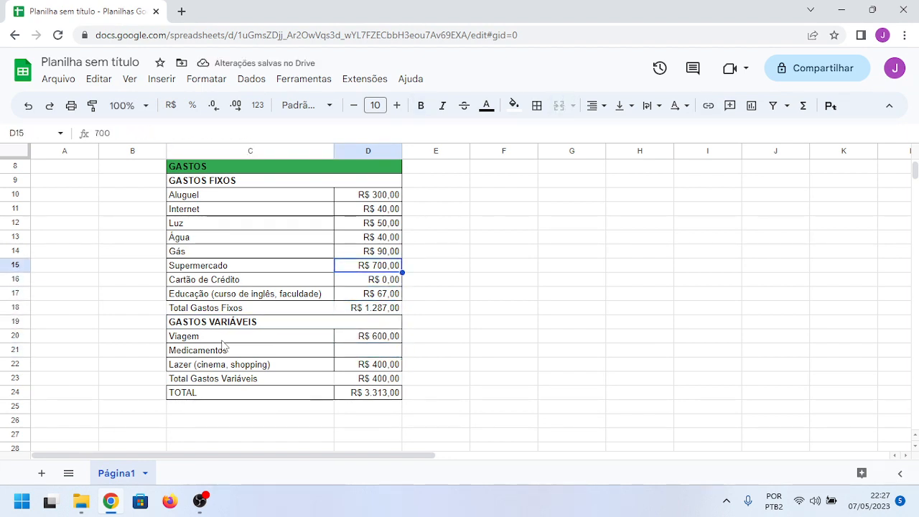
pyautogui.click(16, 223)
pyautogui.rightClick(11, 227)
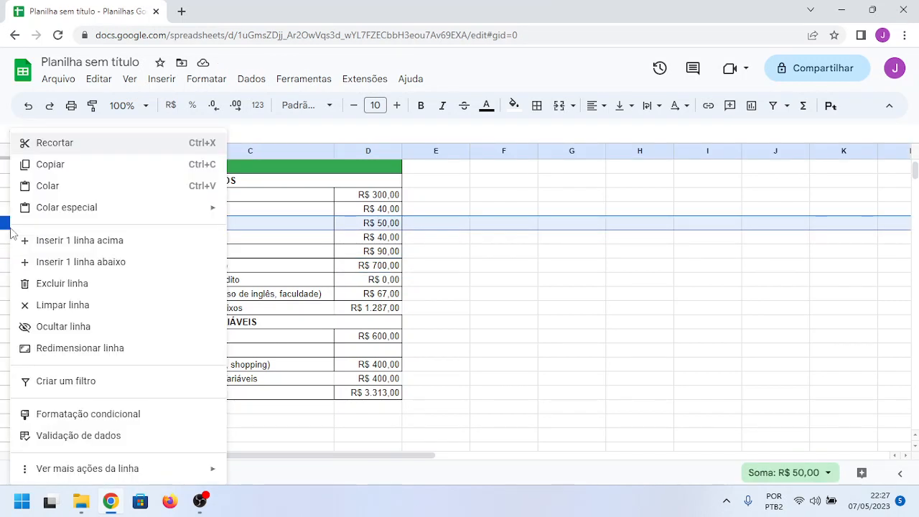
pyautogui.click(71, 263)
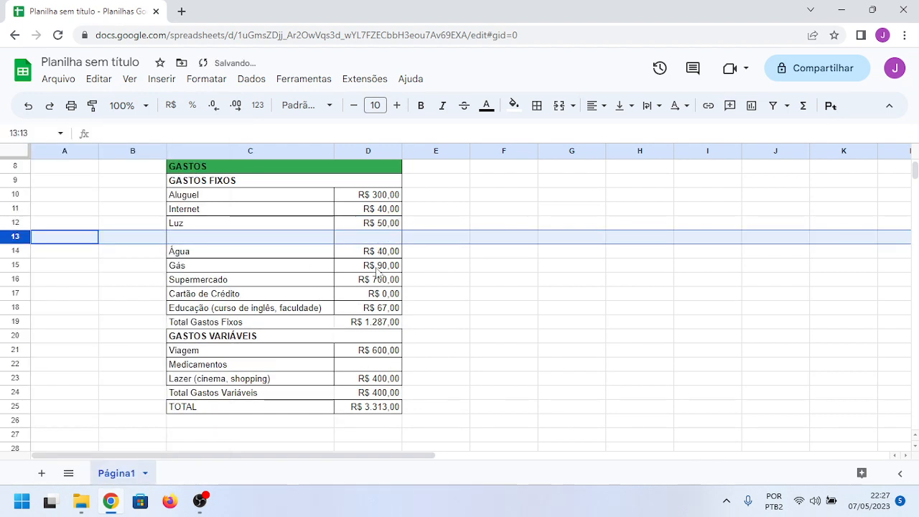
# Step: Fill the new row 13 with the fixed expense Combustível and the amount 340,00
pyautogui.click(230, 238)
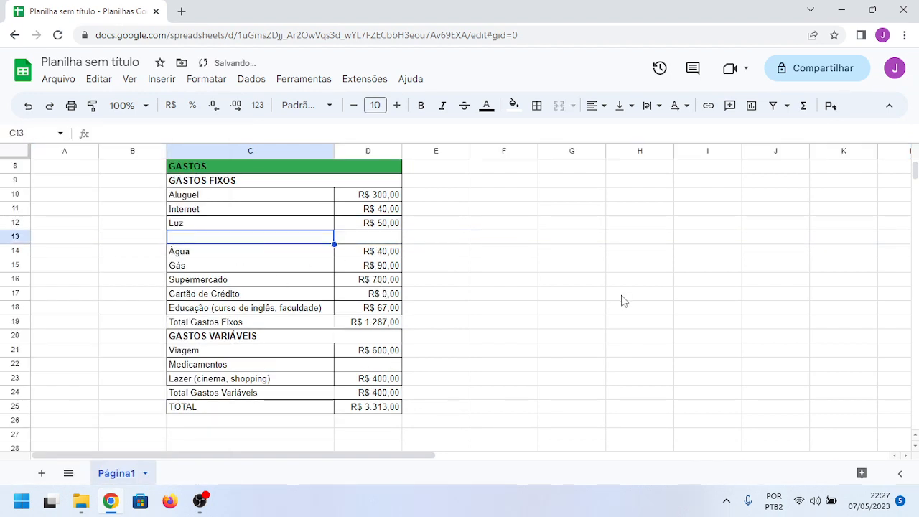
pyautogui.write('Combu')
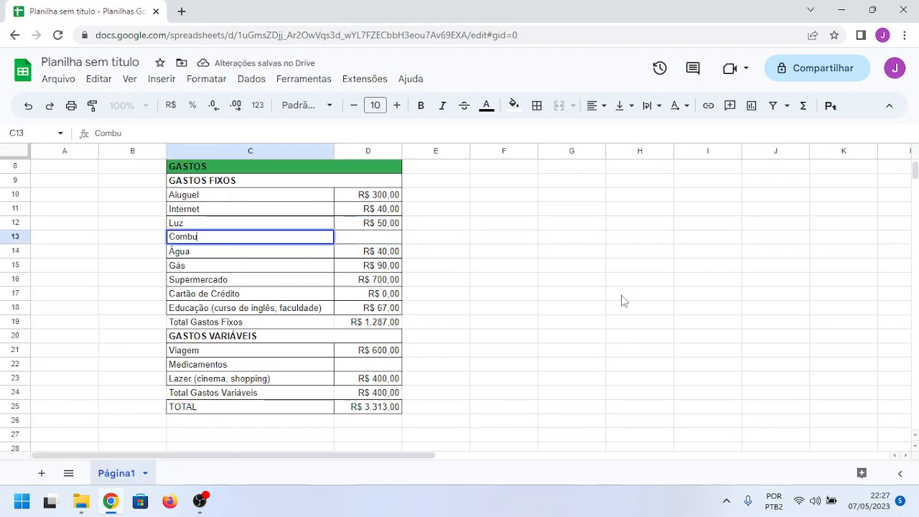
pyautogui.write('stível')
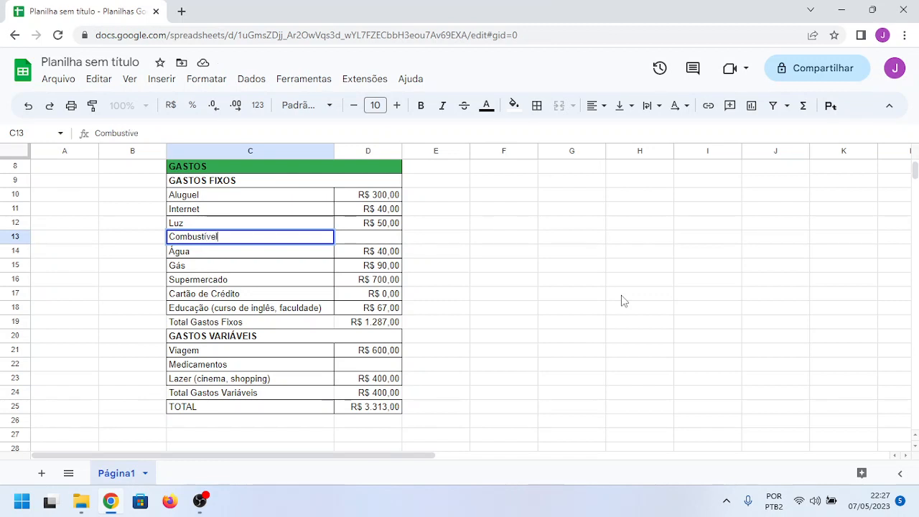
pyautogui.press('Tab')
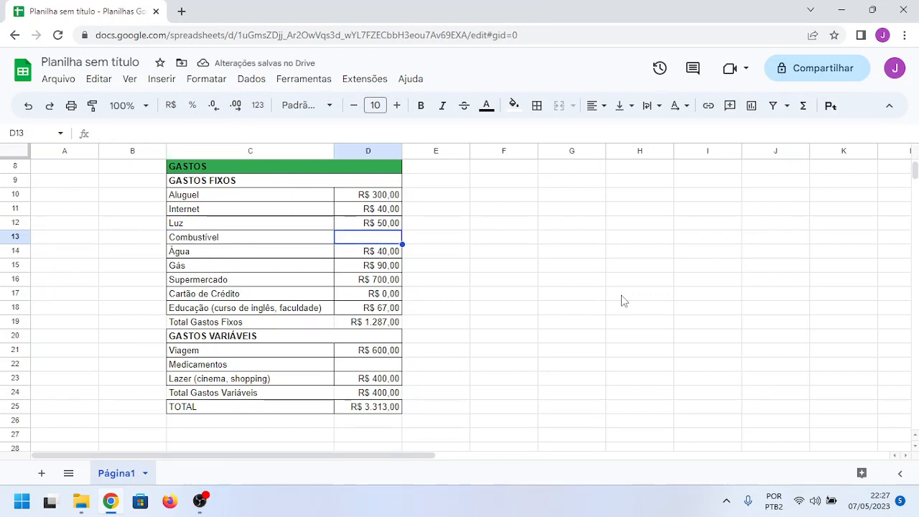
pyautogui.write('340,00')
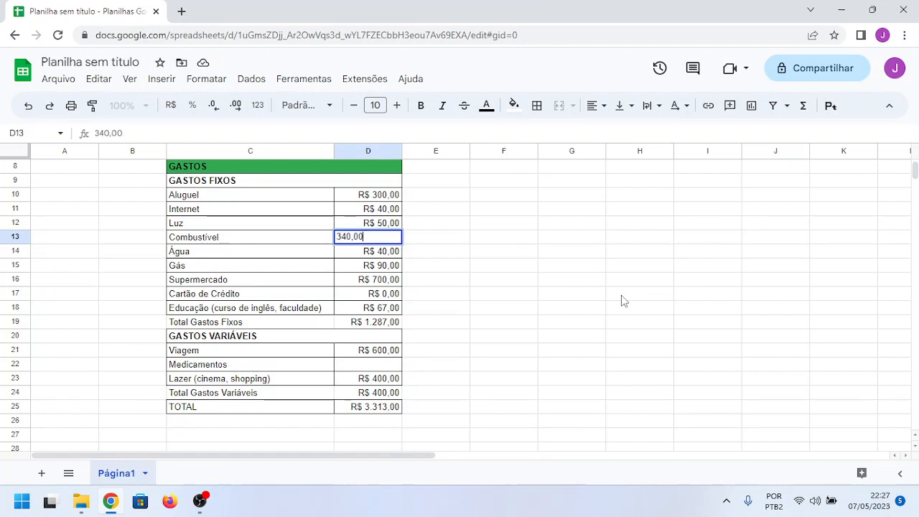
pyautogui.press('Return')
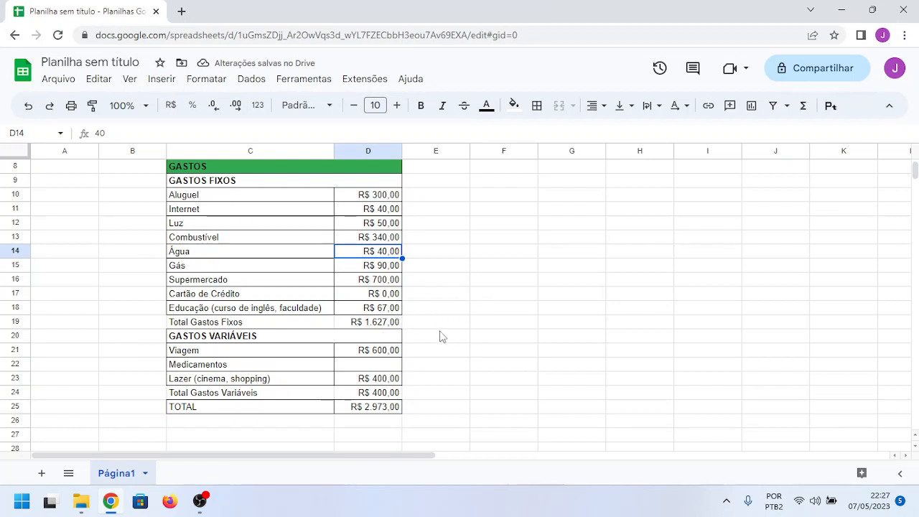
# Step: Delete row 21 containing the Viagem expense from the GASTOS VARIÁVEIS section
pyautogui.click(13, 350)
pyautogui.rightClick(13, 351)
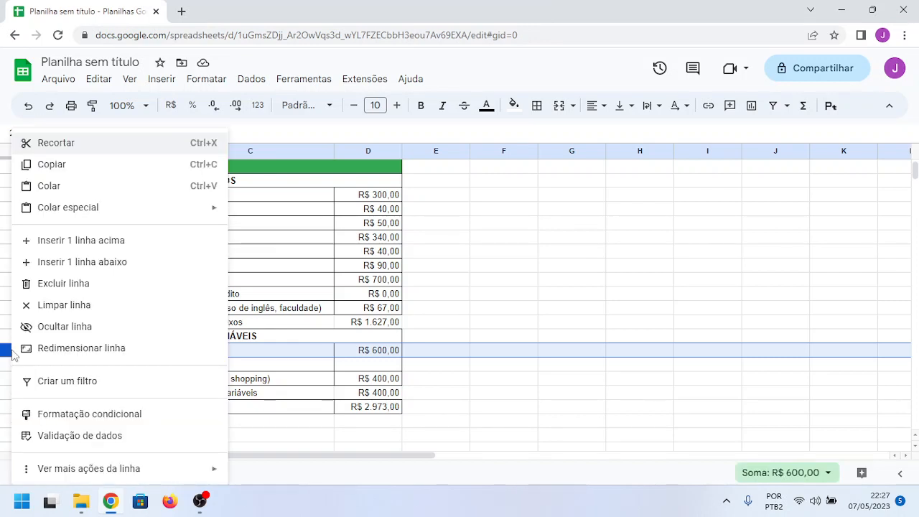
pyautogui.click(64, 286)
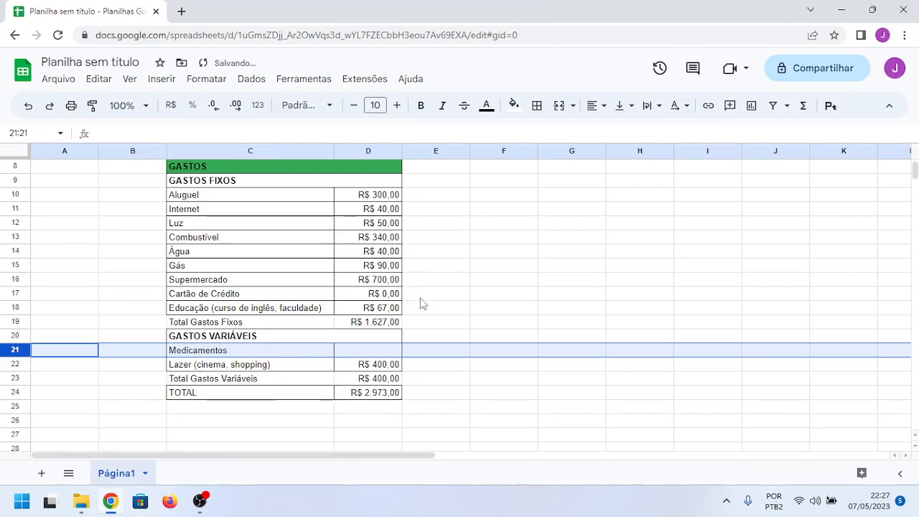
pyautogui.click(507, 353)
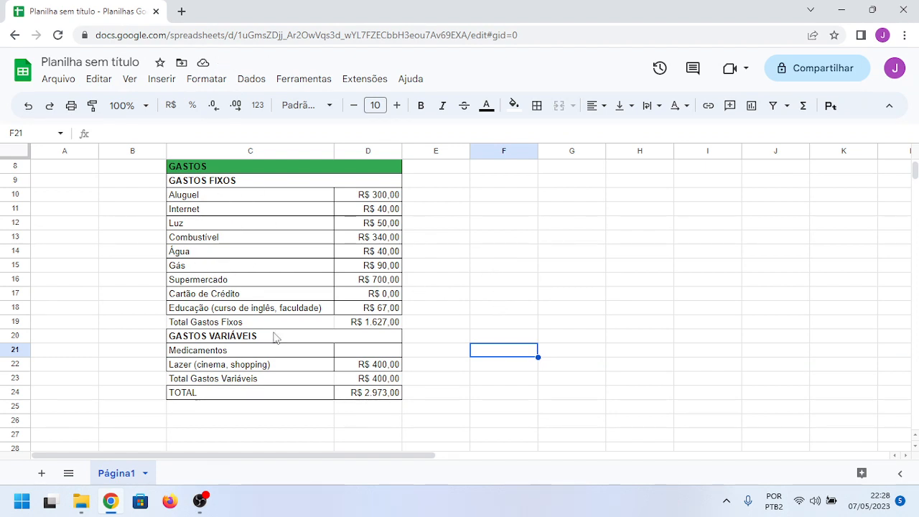
# Step: Review the whole family budget from title to TOTAL, and inspect the formulas for Total Gastos Fixos and TOTAL
pyautogui.scroll(1, 275, 337)
pyautogui.scroll(1, 275, 338)
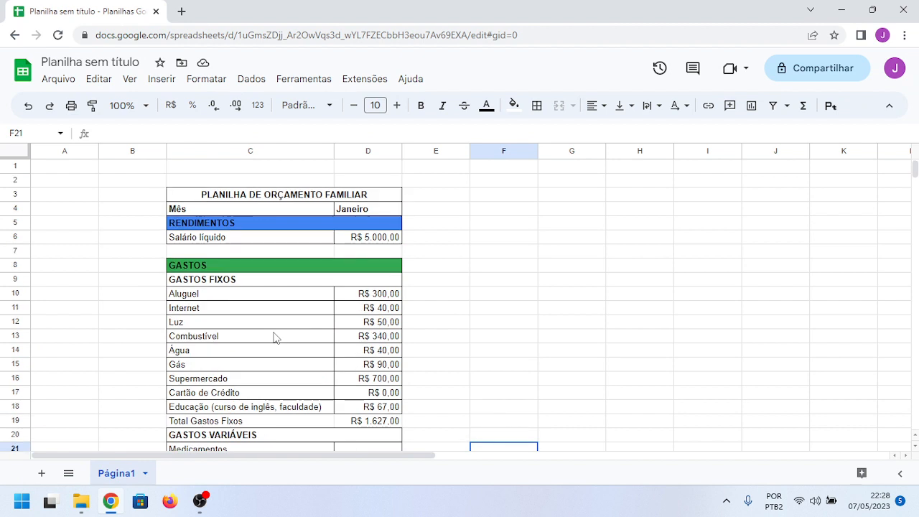
pyautogui.scroll(-1, 275, 337)
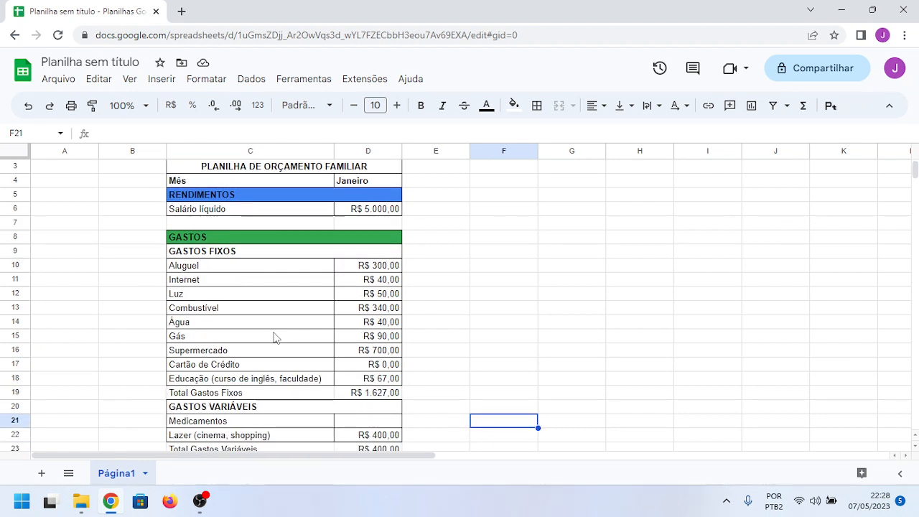
pyautogui.scroll(-1, 275, 337)
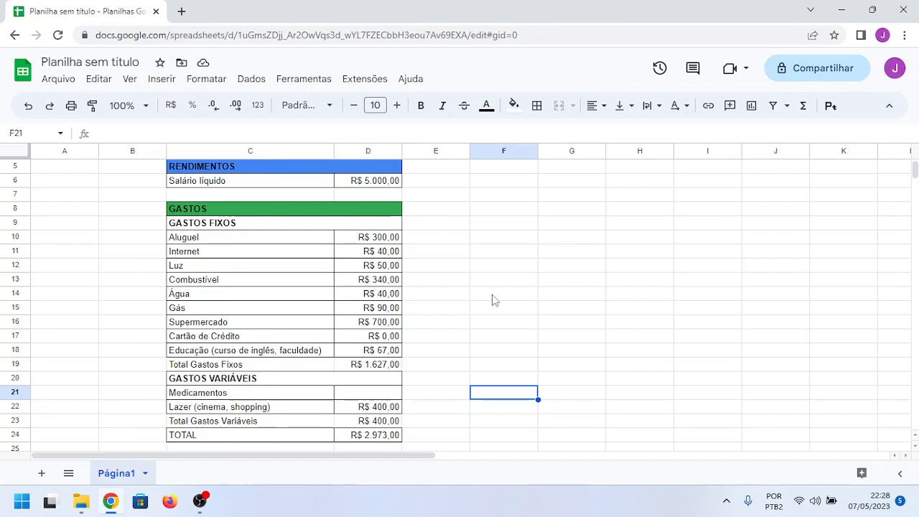
pyautogui.scroll(2, 494, 300)
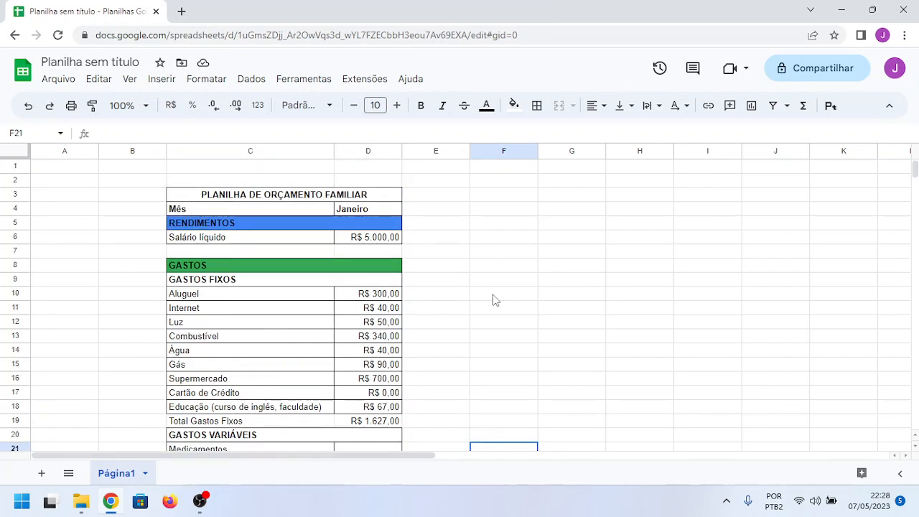
pyautogui.scroll(-1, 495, 300)
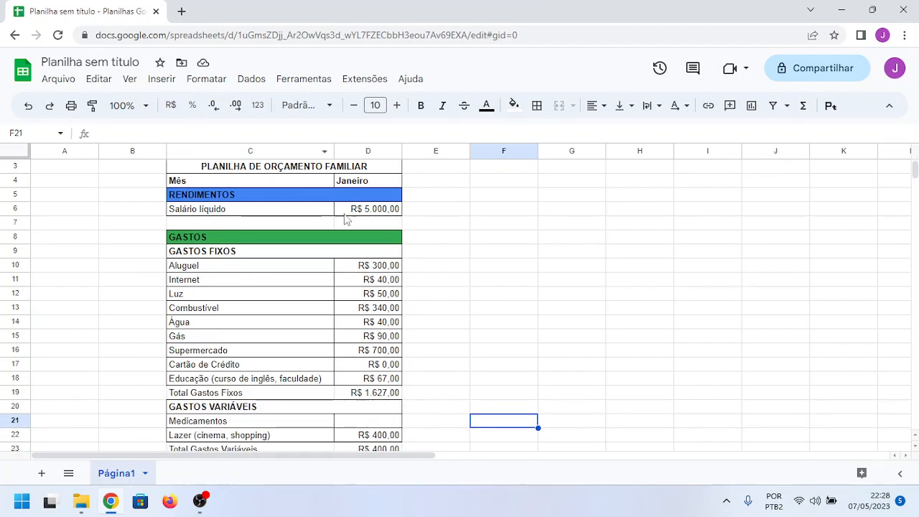
pyautogui.scroll(-3, 476, 287)
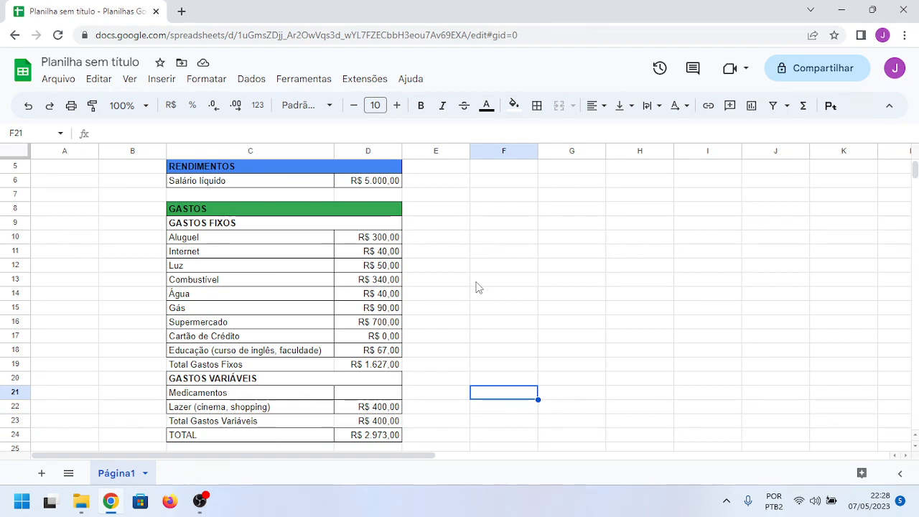
pyautogui.scroll(4, 475, 287)
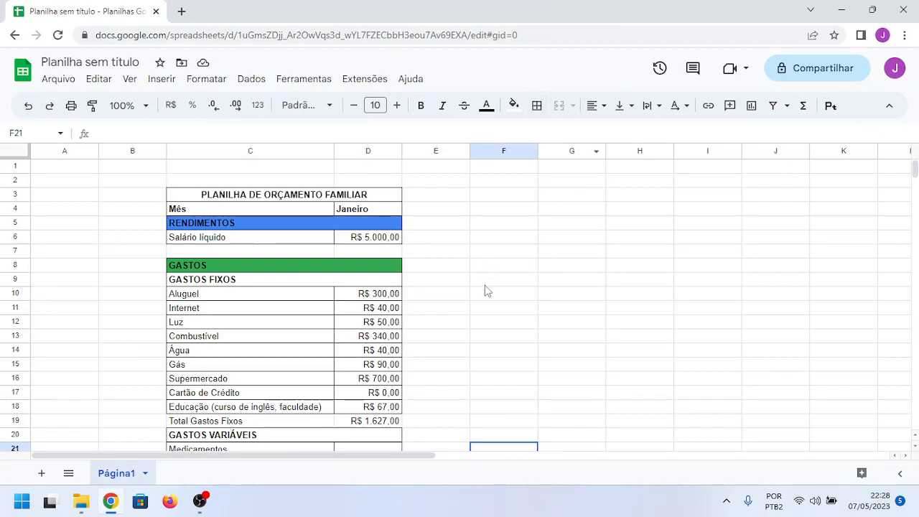
pyautogui.scroll(-1, 486, 295)
pyautogui.scroll(-2, 487, 296)
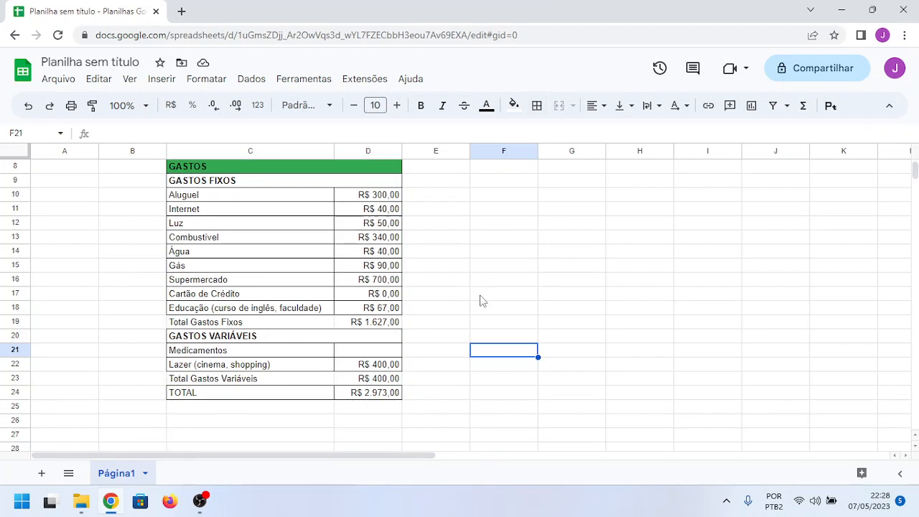
pyautogui.click(392, 323)
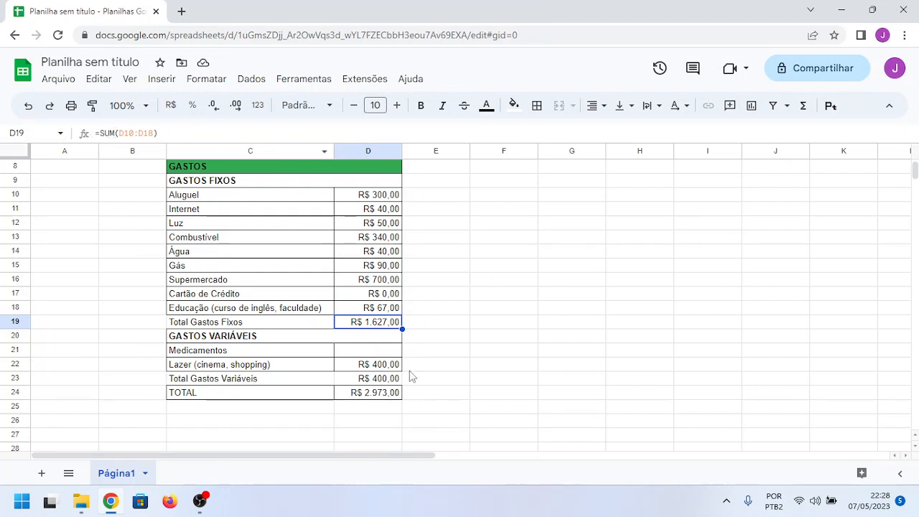
pyautogui.click(391, 393)
pyautogui.scroll(2, 476, 300)
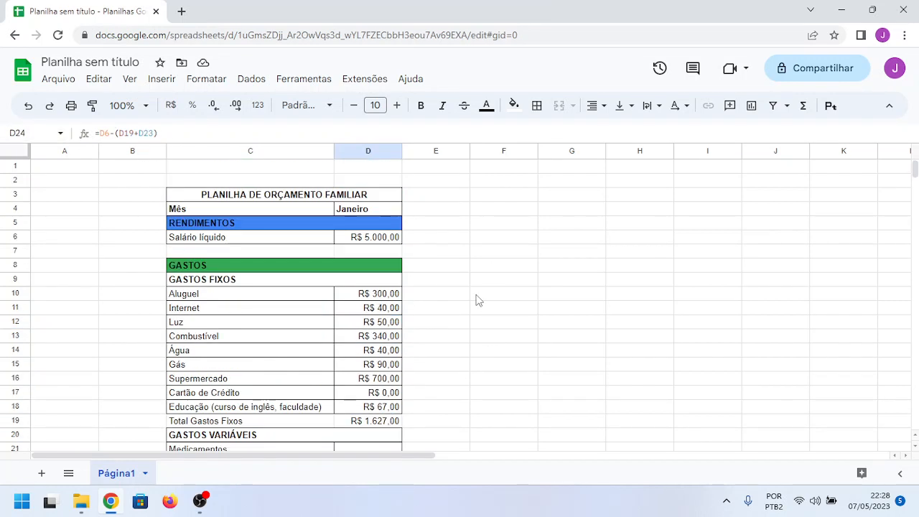
pyautogui.scroll(-1, 476, 299)
pyautogui.scroll(1, 476, 300)
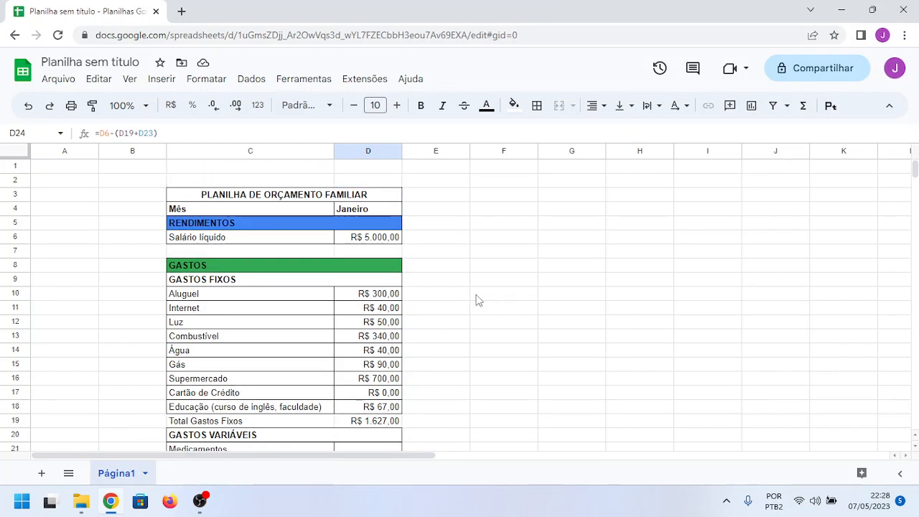